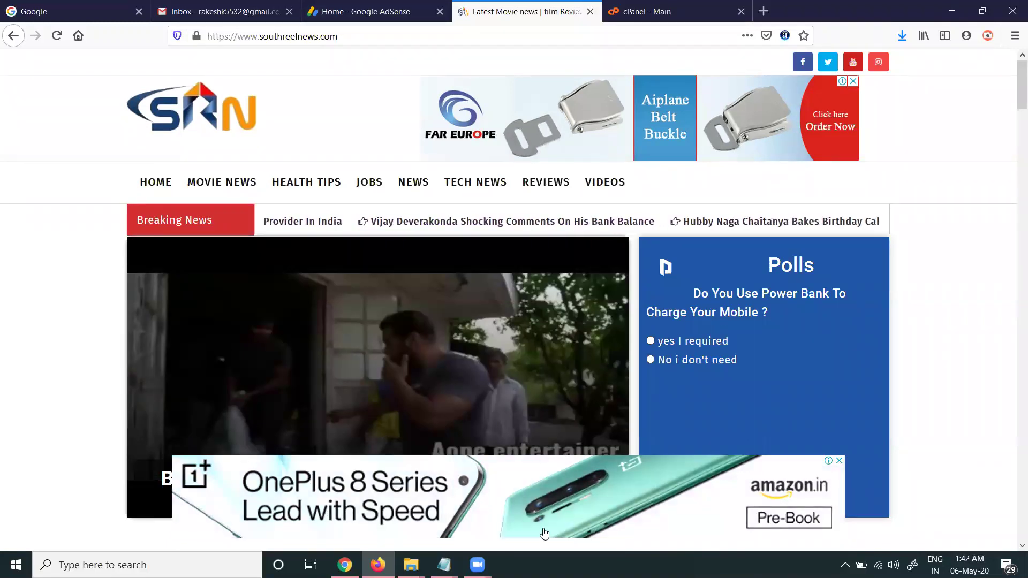
Switch to Google AdSense, show the ads by ad unit, and filter the existing ad units to In-feed
key("ctrl+shift+Tab")
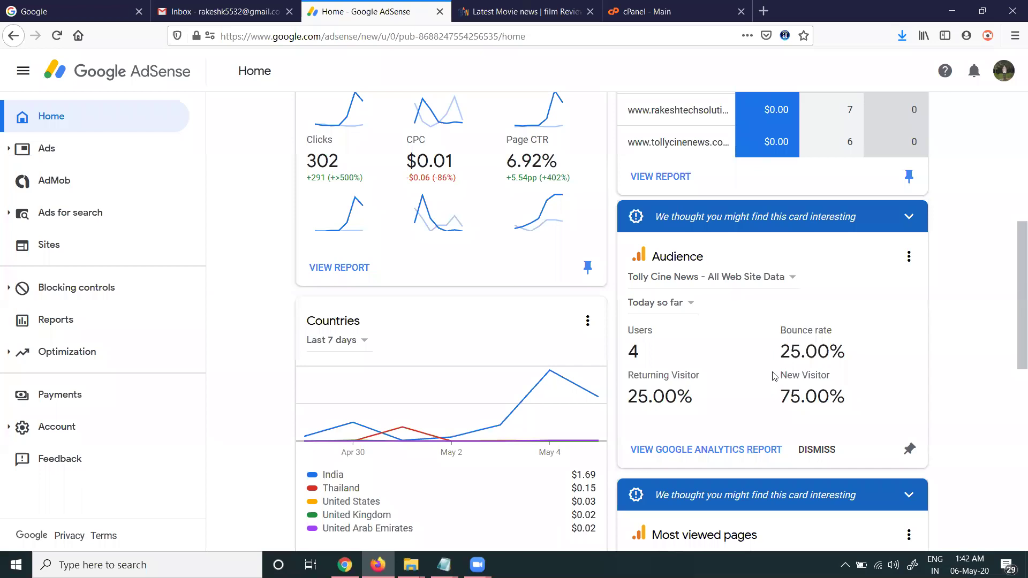
left_click(53, 148)
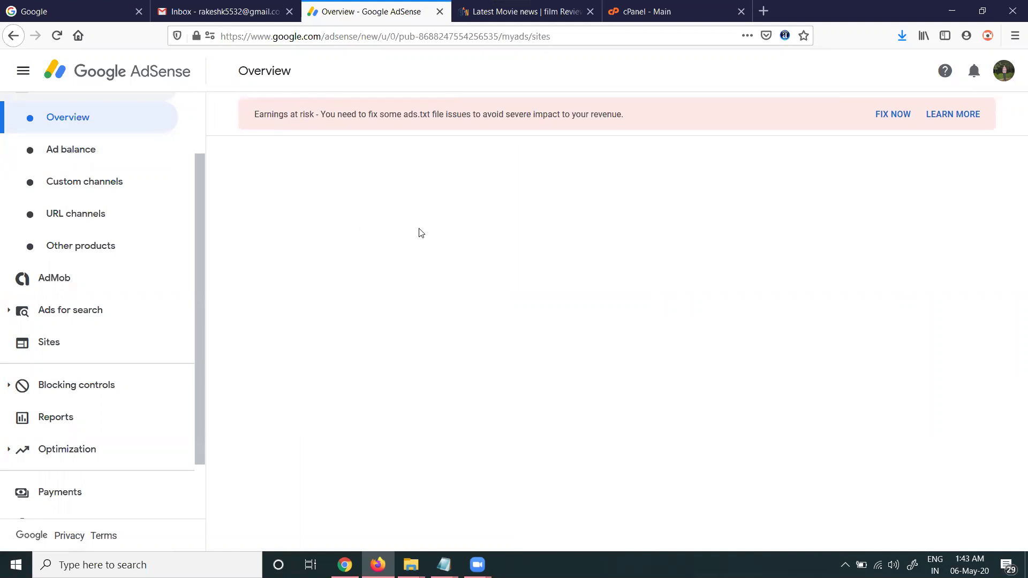
left_click(470, 155)
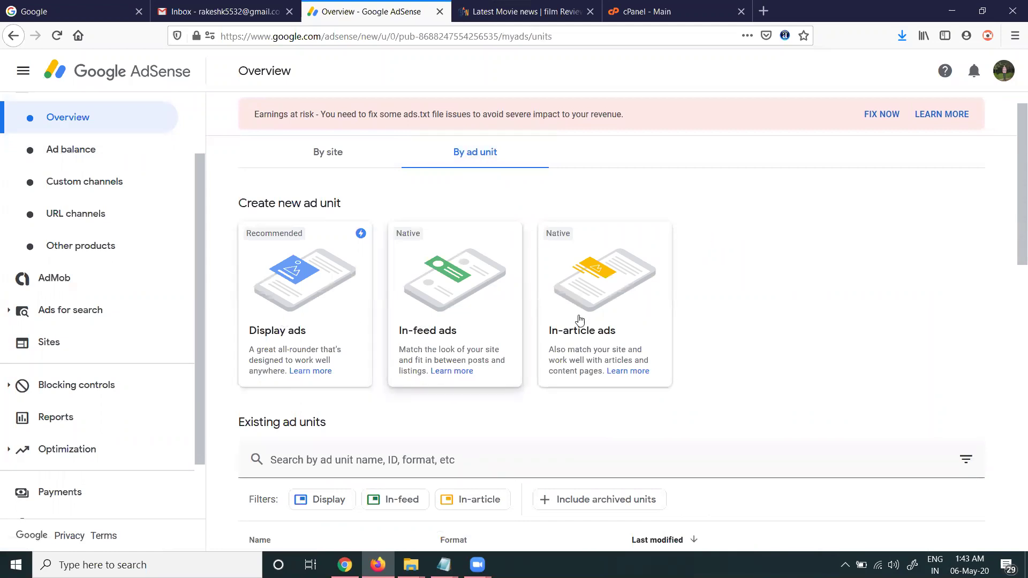
scroll(581, 320, "down", 1)
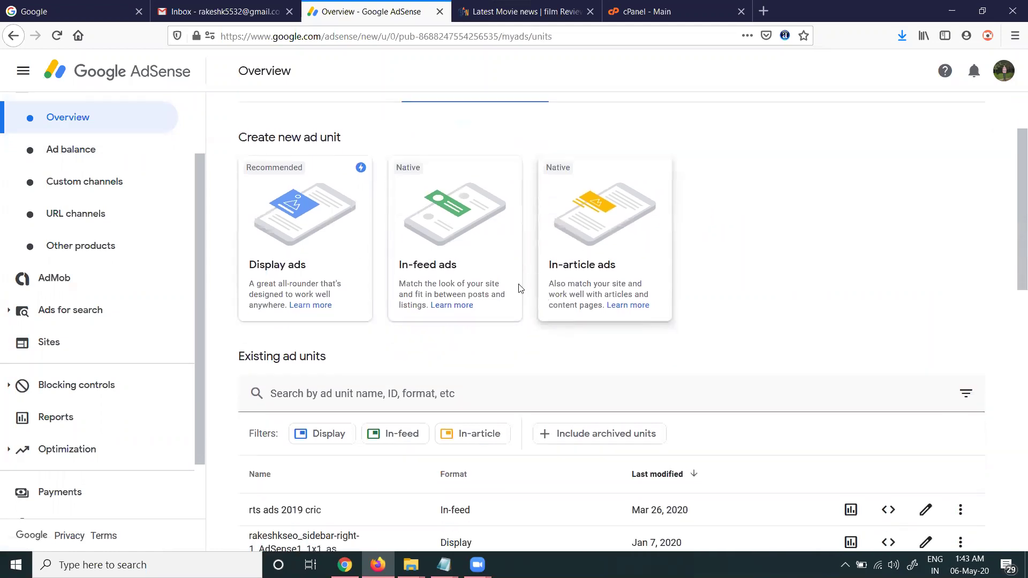
scroll(501, 241, "down", 2)
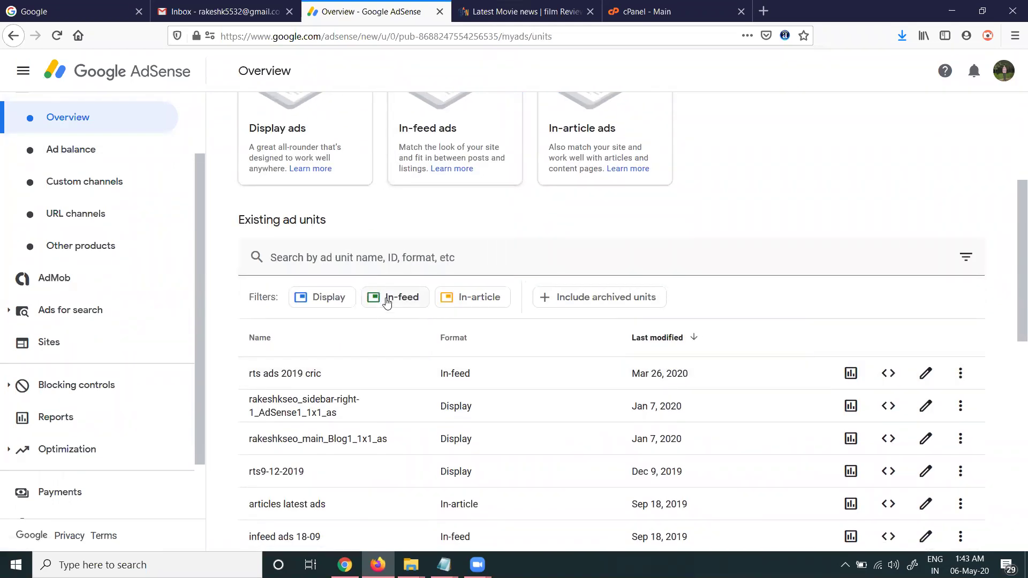
left_click(387, 300)
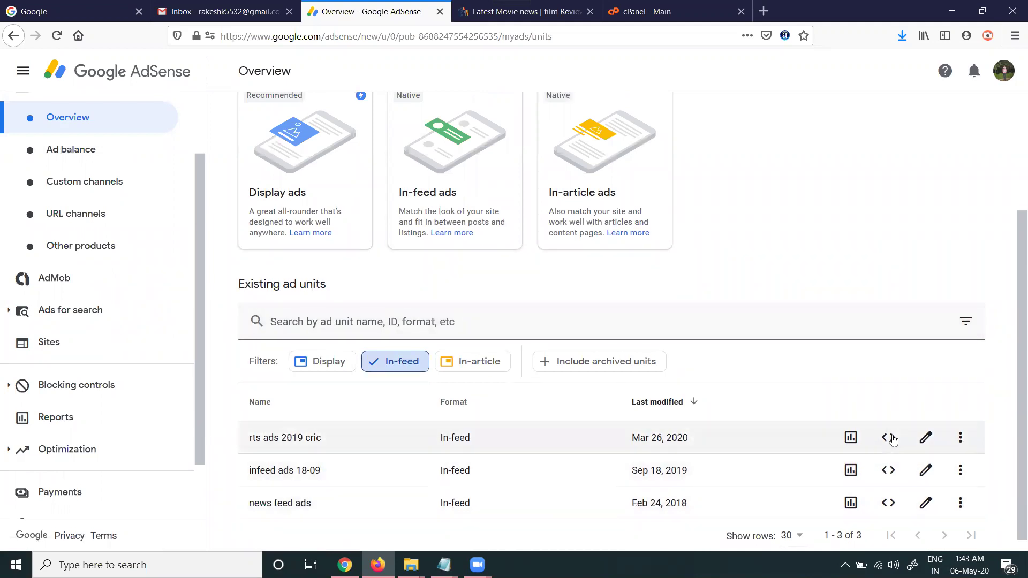
left_click(890, 438)
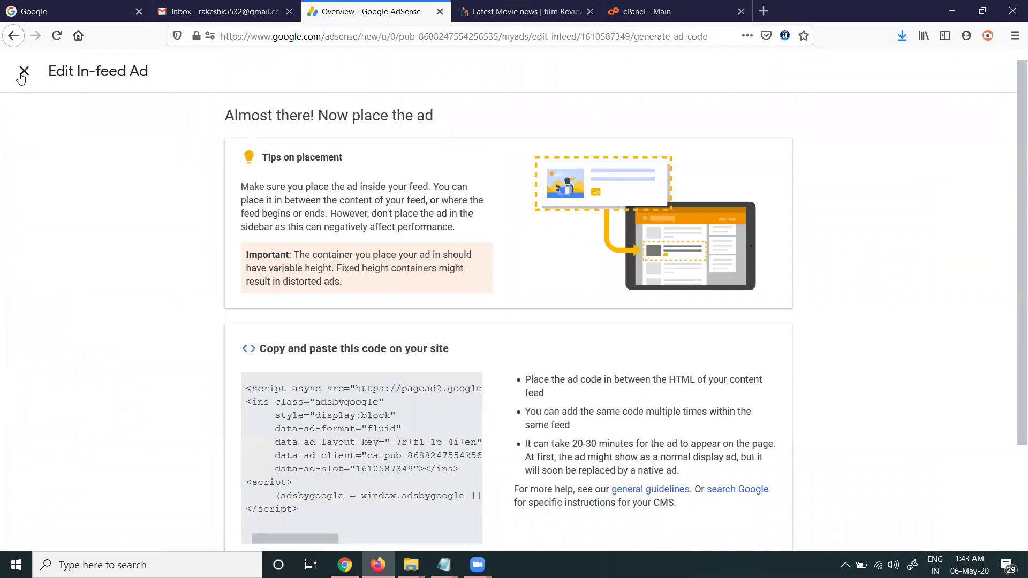
left_click(23, 71)
scroll(739, 425, "down", 3)
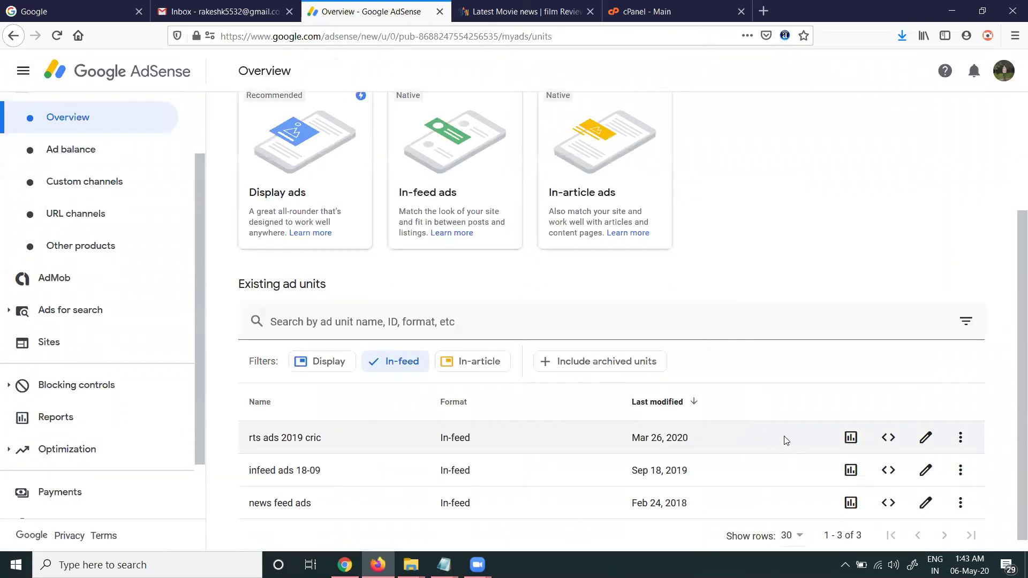
left_click(854, 440)
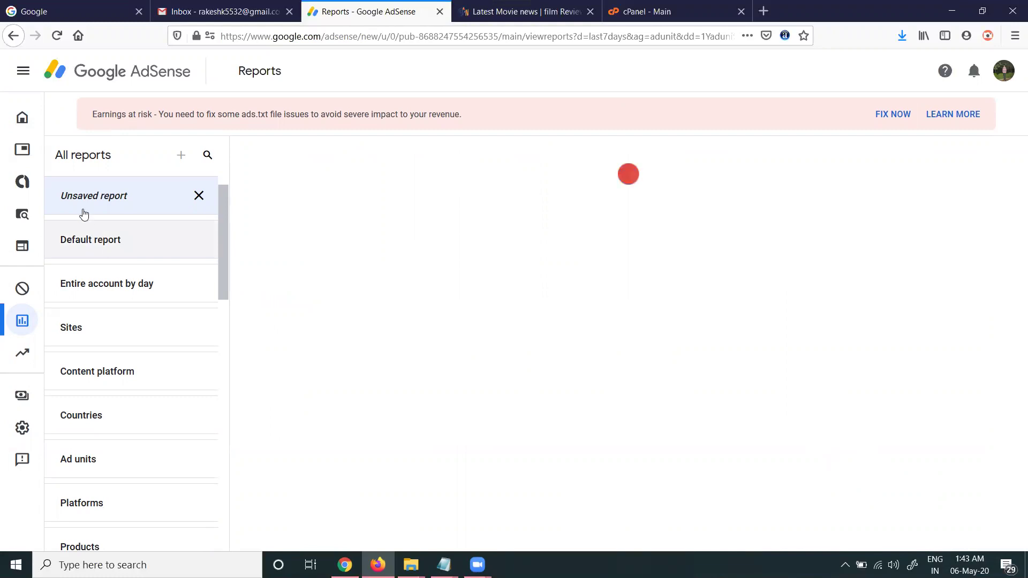
left_click(21, 147)
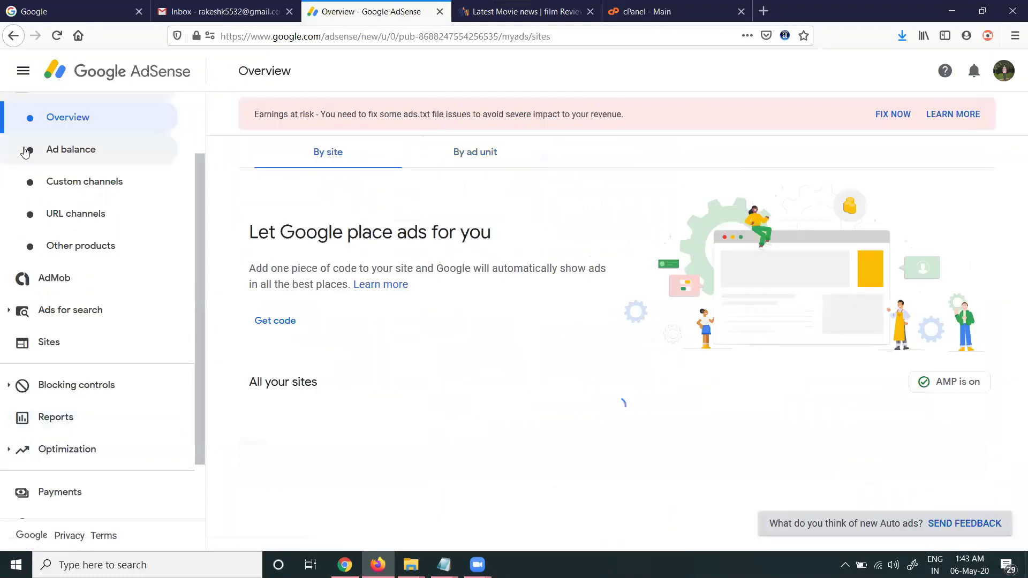
left_click(471, 158)
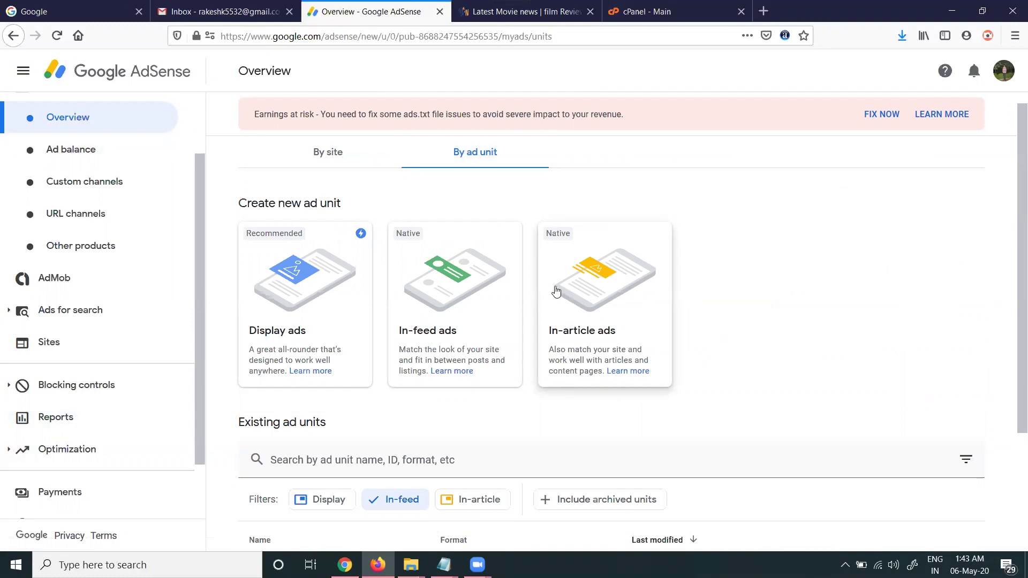
Open the ad code of the in-feed unit "rts ads 2019 cric" and copy the whole snippet
scroll(556, 291, "down", 3)
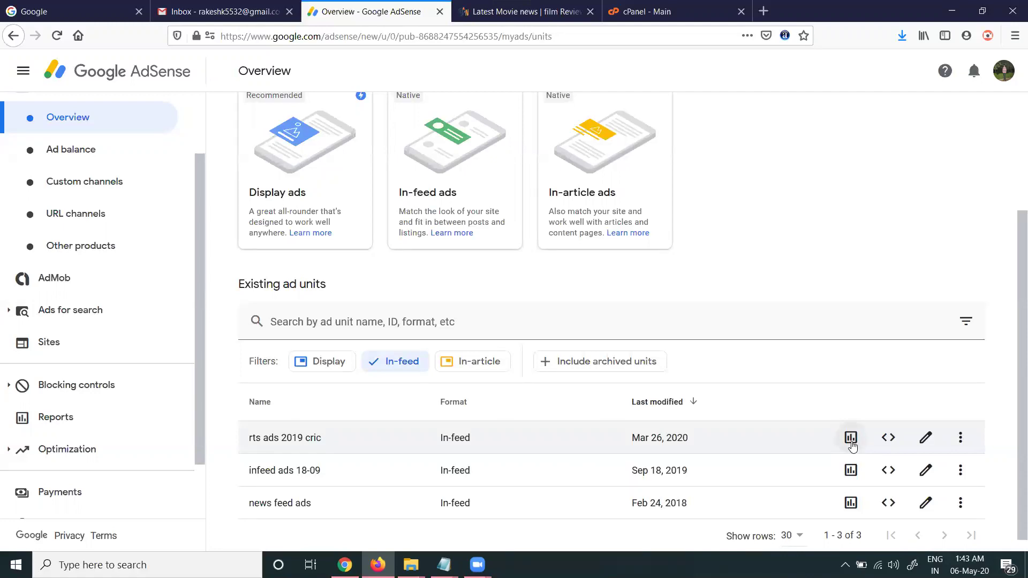
left_click(887, 437)
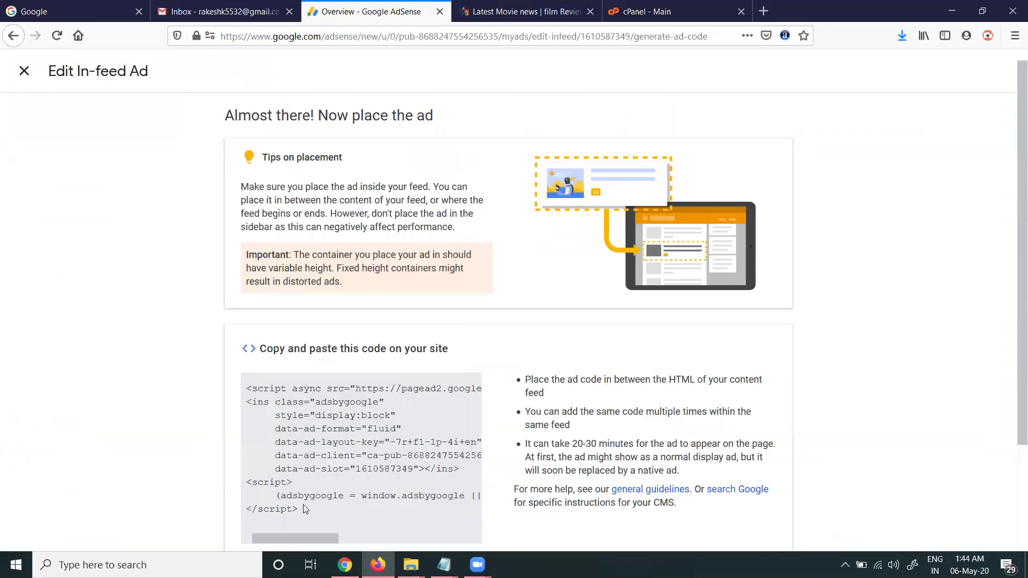
left_click_drag(304, 509, 235, 394)
key("ctrl+c")
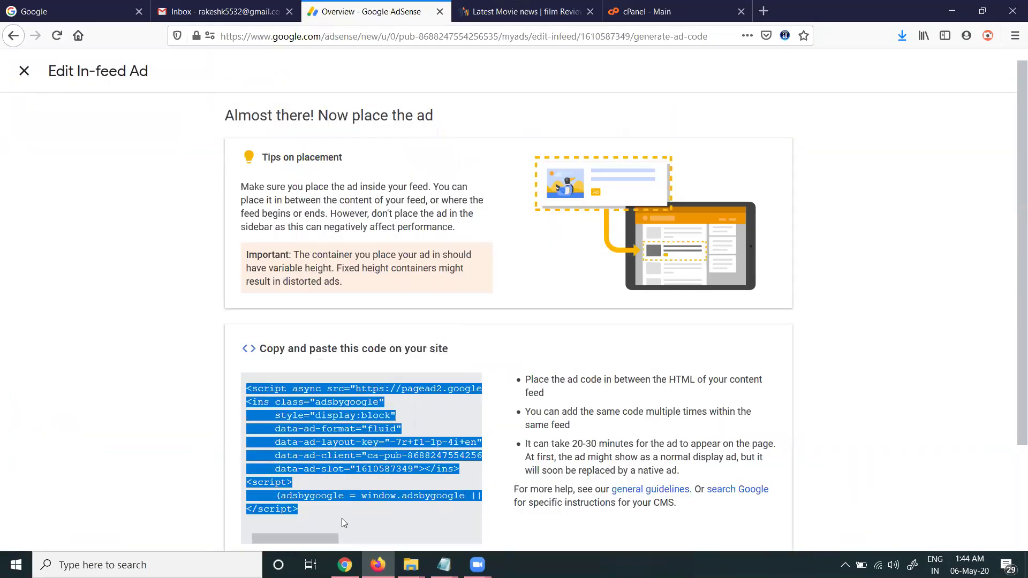
Open the File Manager in cPanel and look through the southreelnews.com home page past its Tech News and Reviews sections
left_click(642, 12)
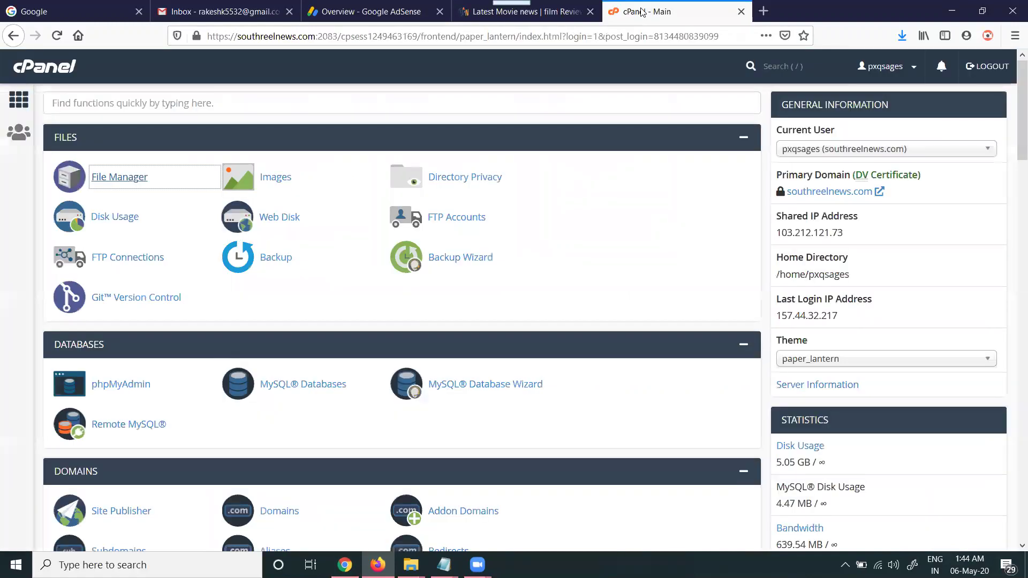
left_click(99, 180)
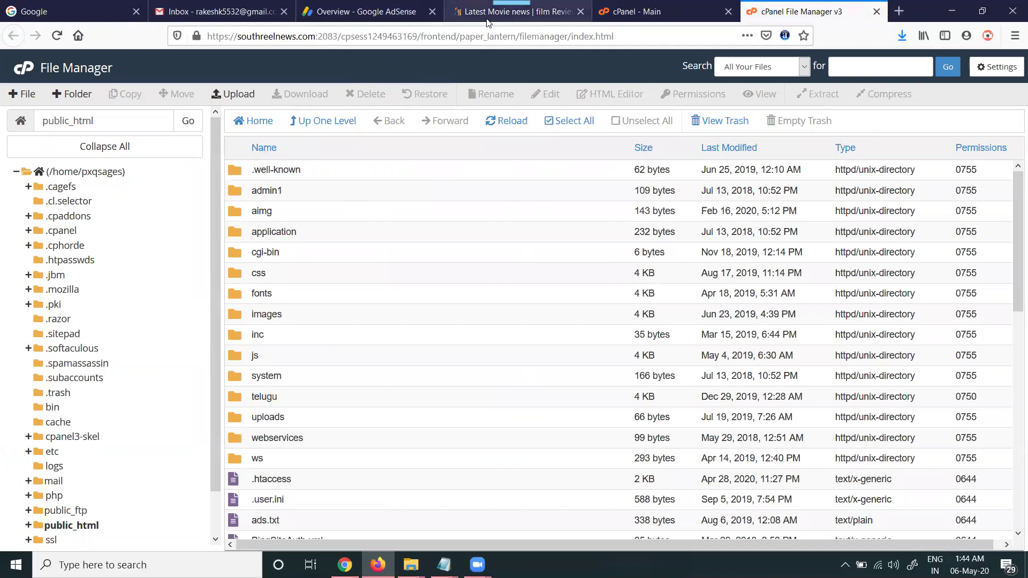
left_click(488, 20)
scroll(390, 220, "down", 5)
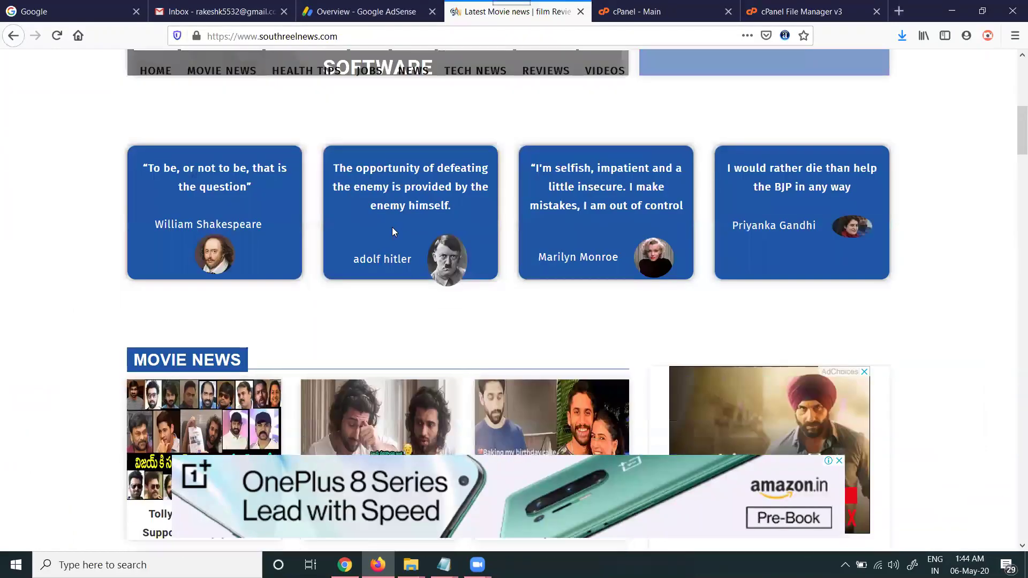
scroll(393, 230, "down", 15)
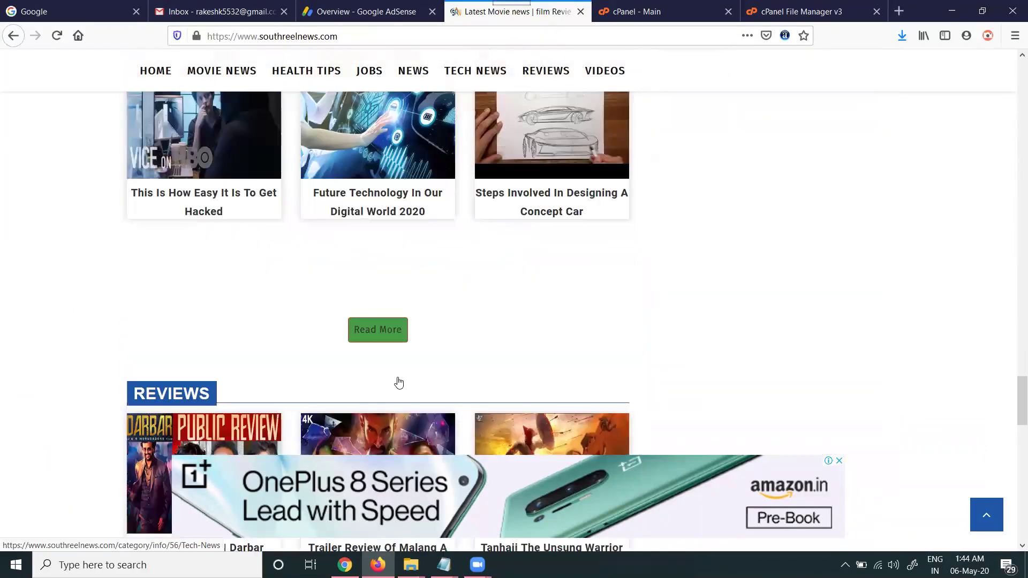
scroll(399, 383, "down", 15)
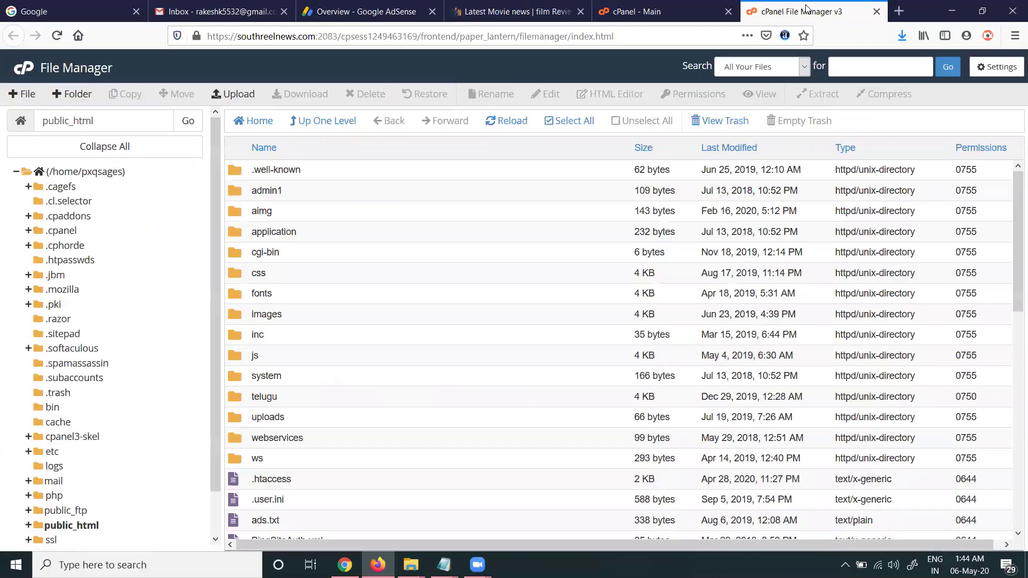
Open public_html/application/views/home.php for editing in File Manager and place the cursor on empty line 297 above the footer include
left_click(806, 7)
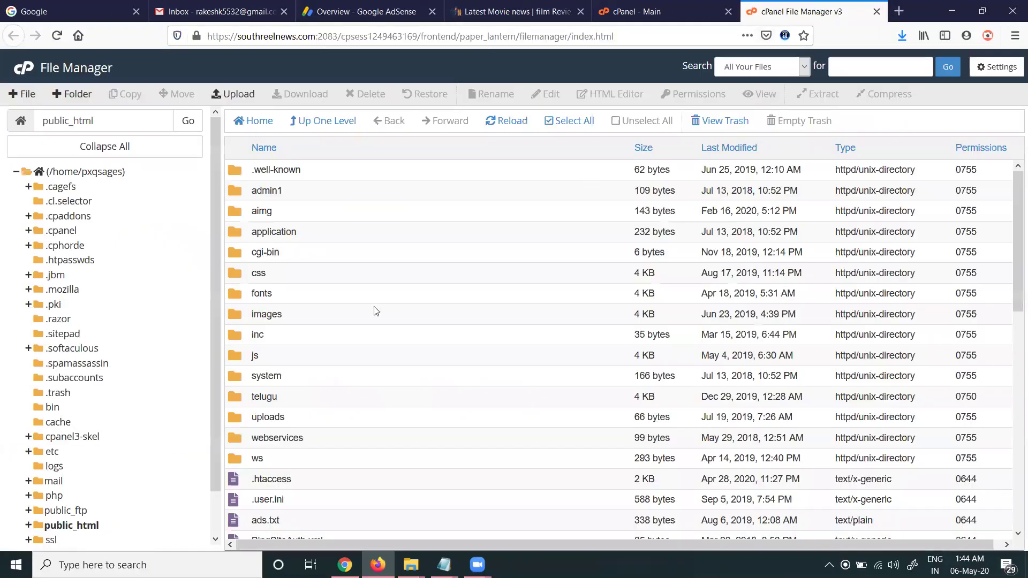
double_click(354, 236)
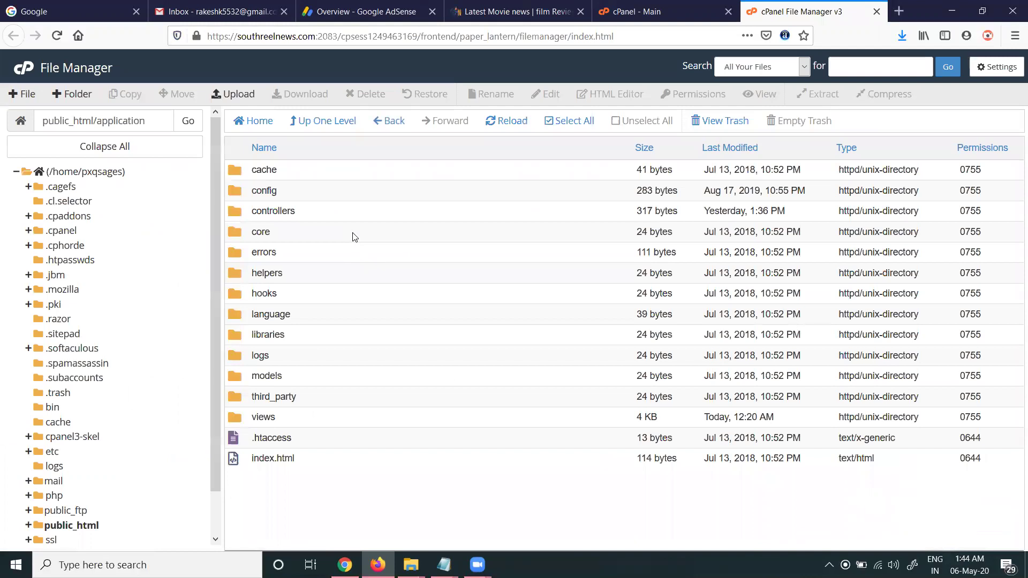
double_click(324, 419)
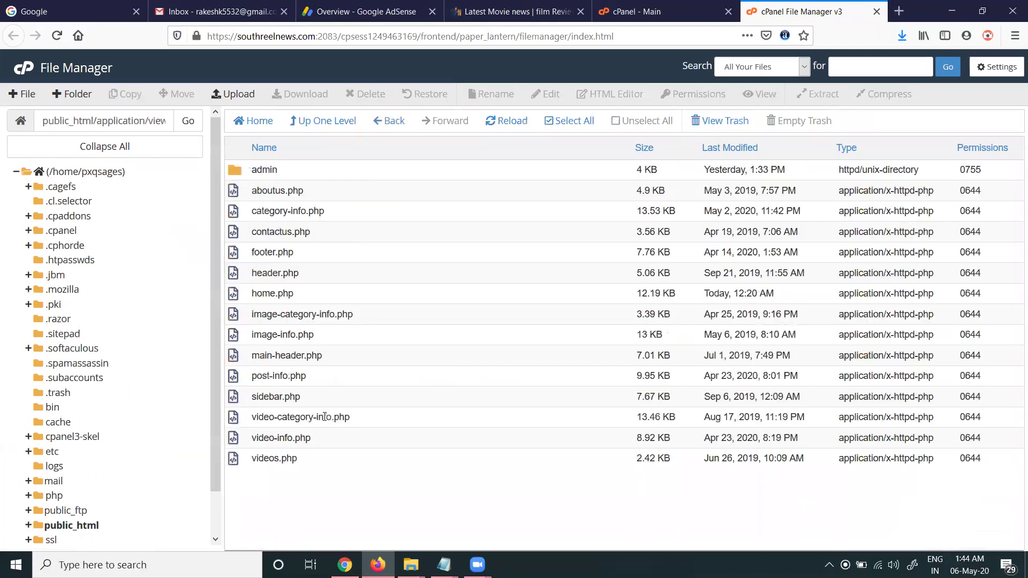
right_click(277, 294)
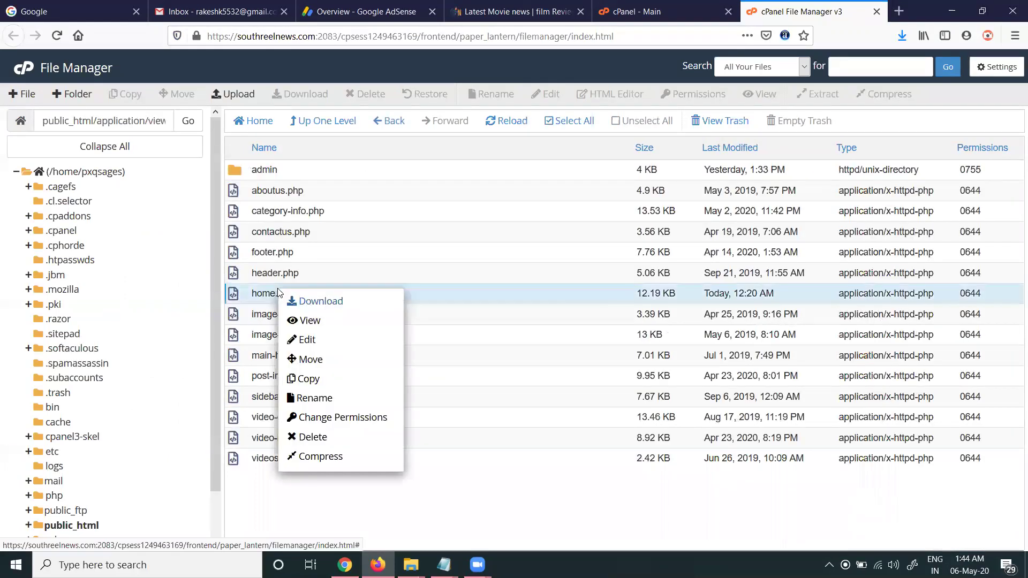
left_click(315, 338)
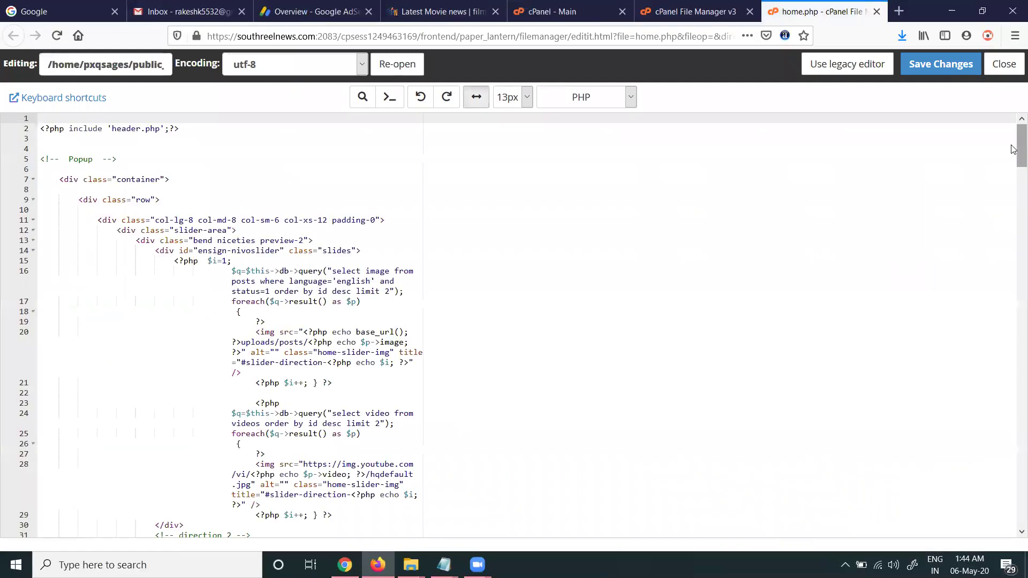
scroll(1012, 463, "down", 20)
scroll(1012, 464, "down", 20)
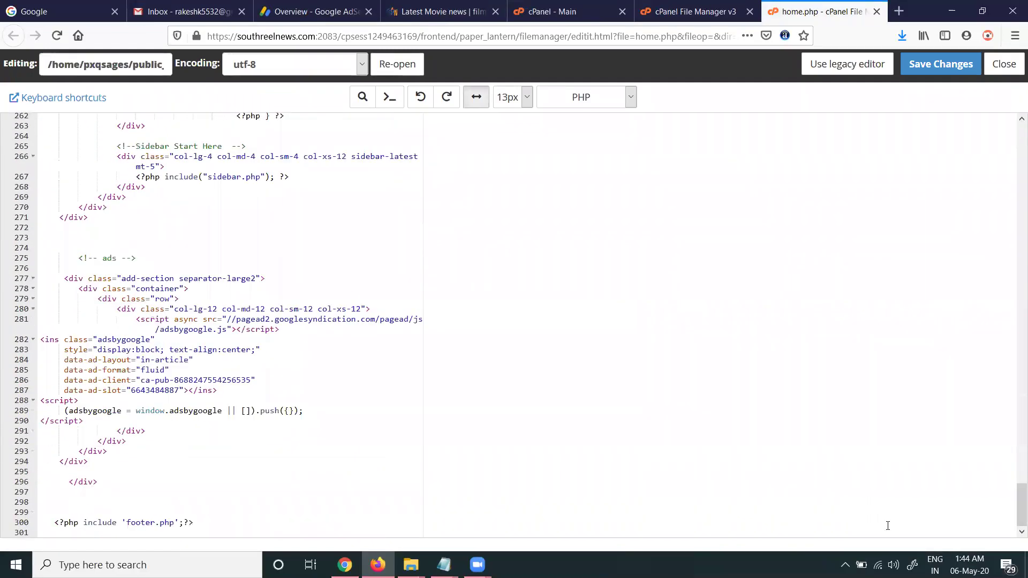
left_click(119, 496)
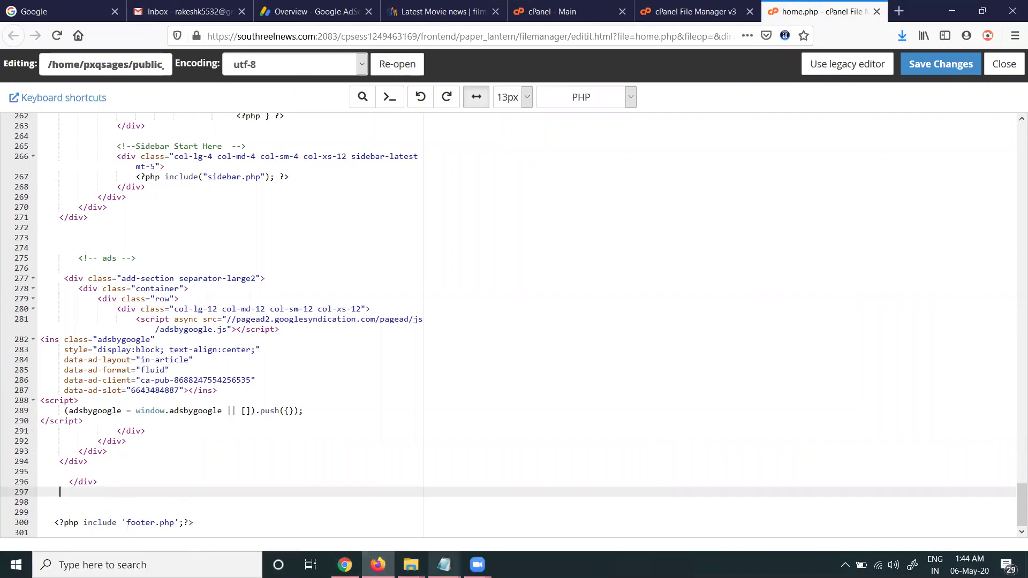
Switch to Notepad, write an opening and closing div tag, and paste the copied ad code between them
key("alt+Tab")
type("<")
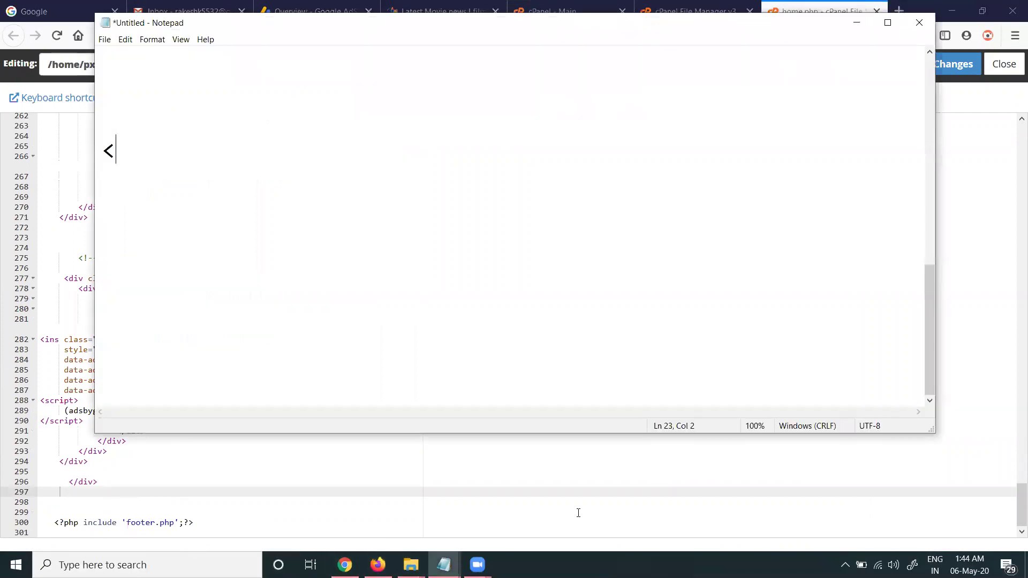
type("div>")
key("Return")
type("</")
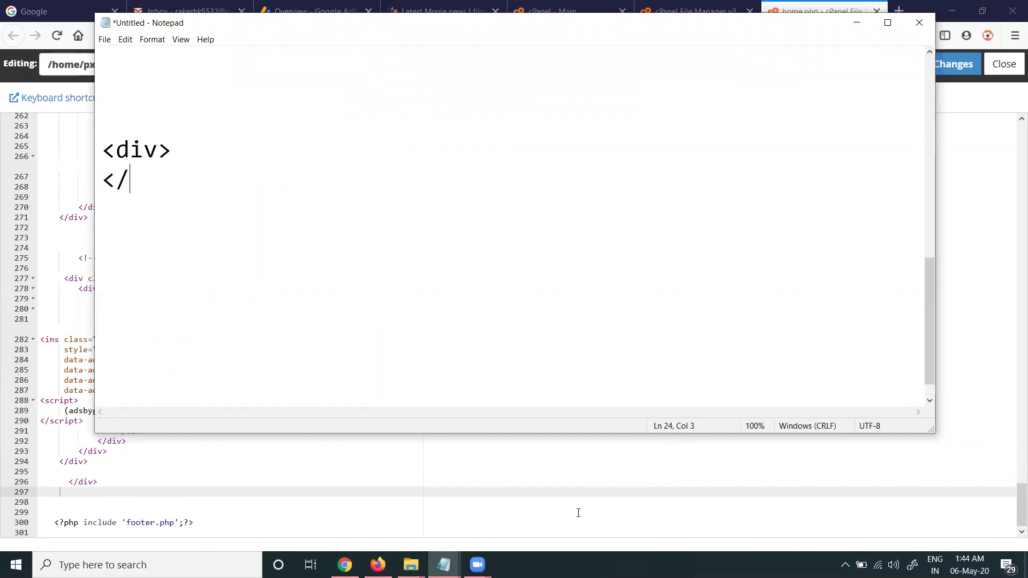
type("div>")
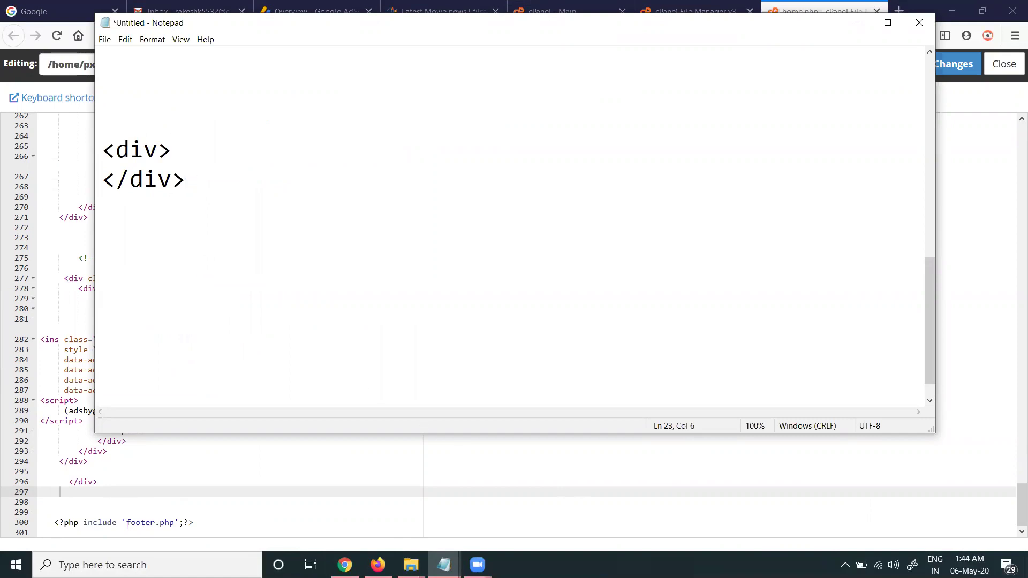
key("Return")
key("ctrl+v")
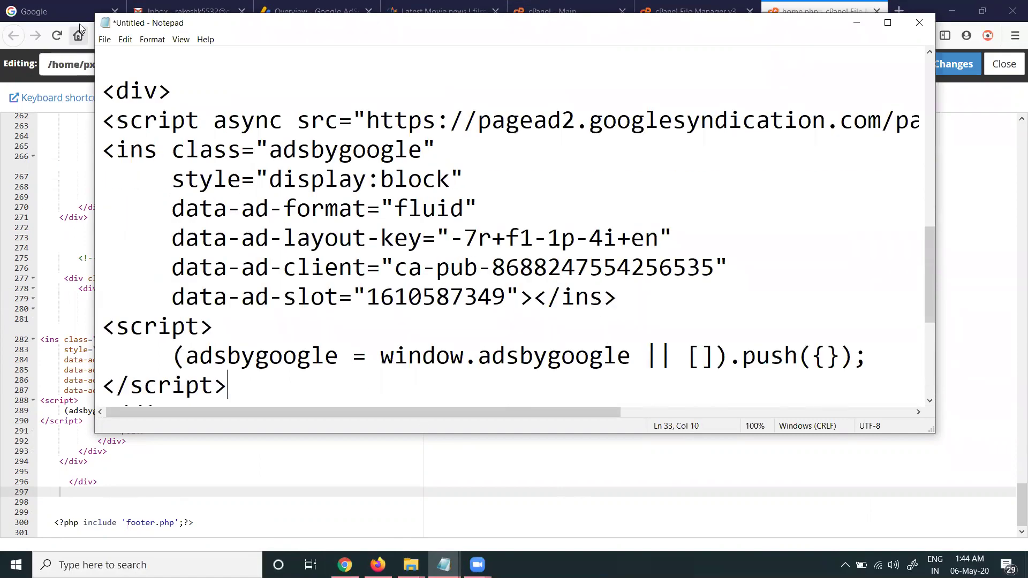
Copy the div-wrapped ad code from Notepad and paste it at line 297 of home.php
left_click_drag(103, 85, 205, 383)
key("ctrl+c")
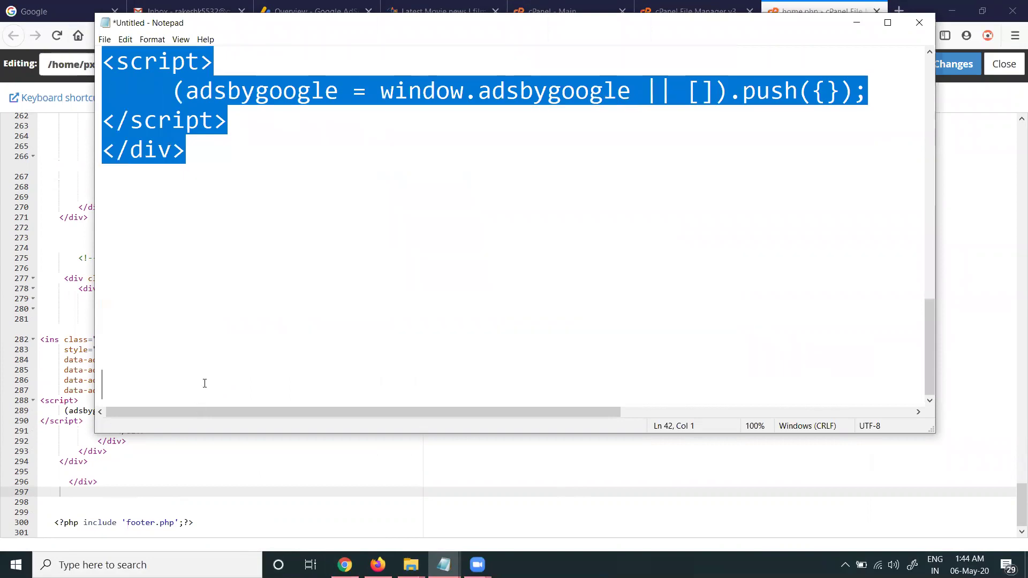
left_click(857, 23)
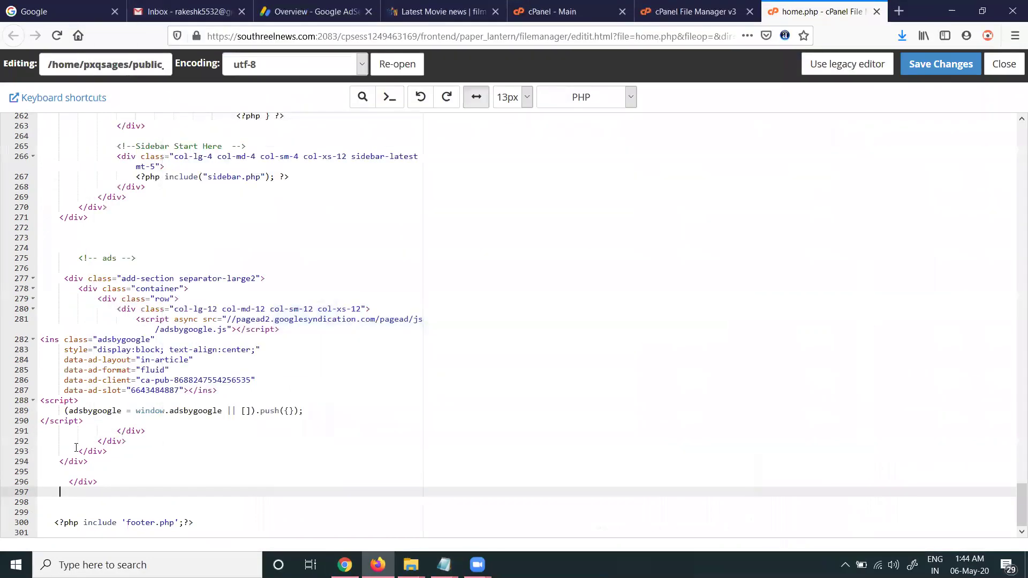
key("ctrl+v")
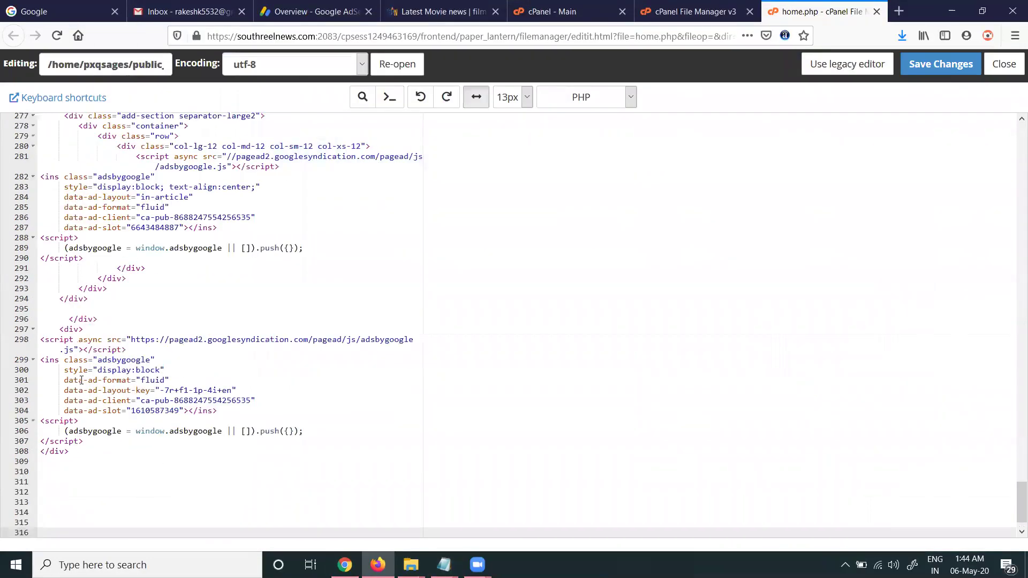
Insert the heading <h2>ads</h2> just above the new ad div in home.php and save the file
left_click(102, 321)
key("Return")
key("Return")
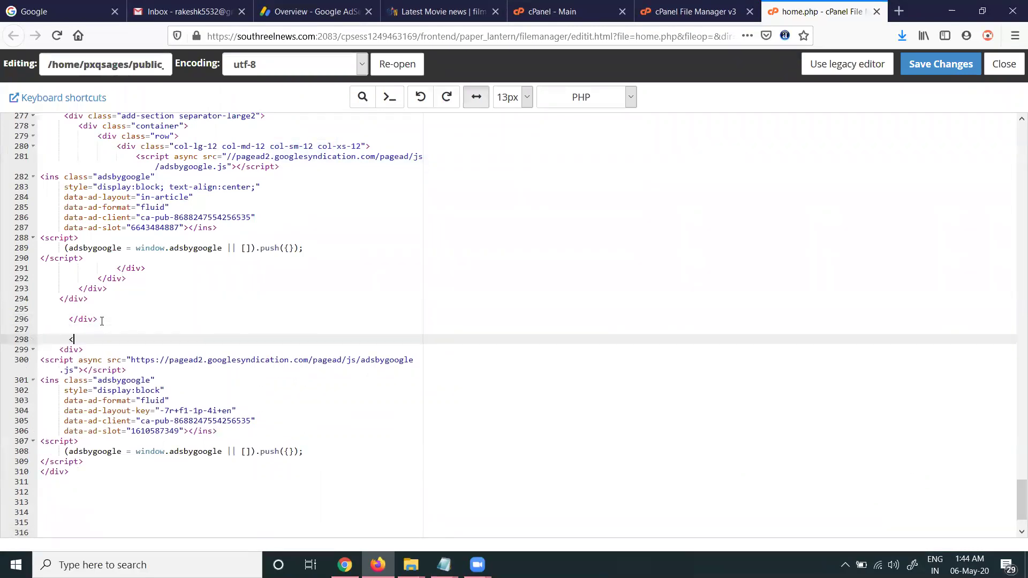
type("<h2>ads</h2>")
left_click(941, 63)
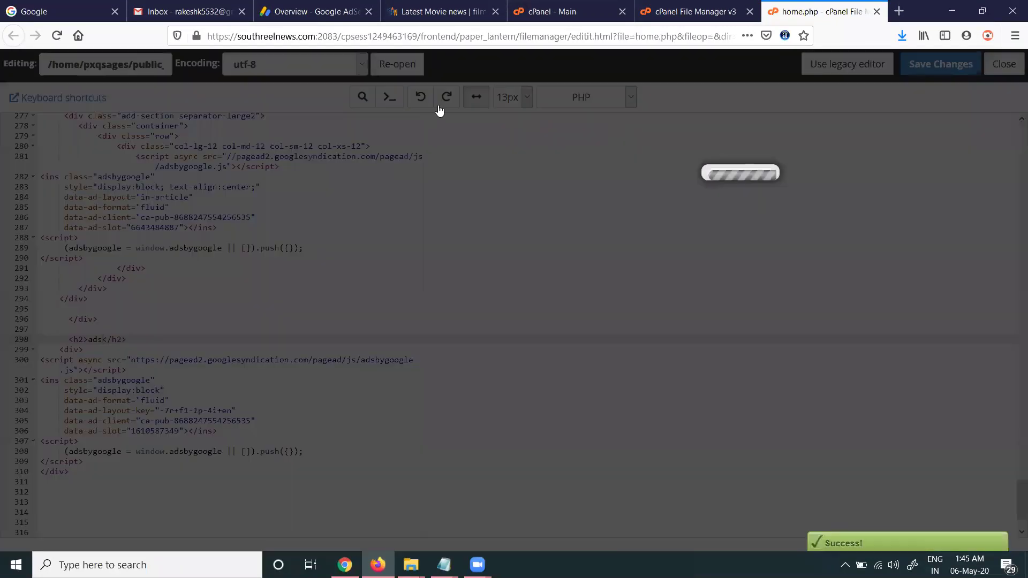
Reload the southreelnews.com home page and examine the new ad unit beneath the "ads" heading near the page's end
left_click(433, 12)
left_click(56, 35)
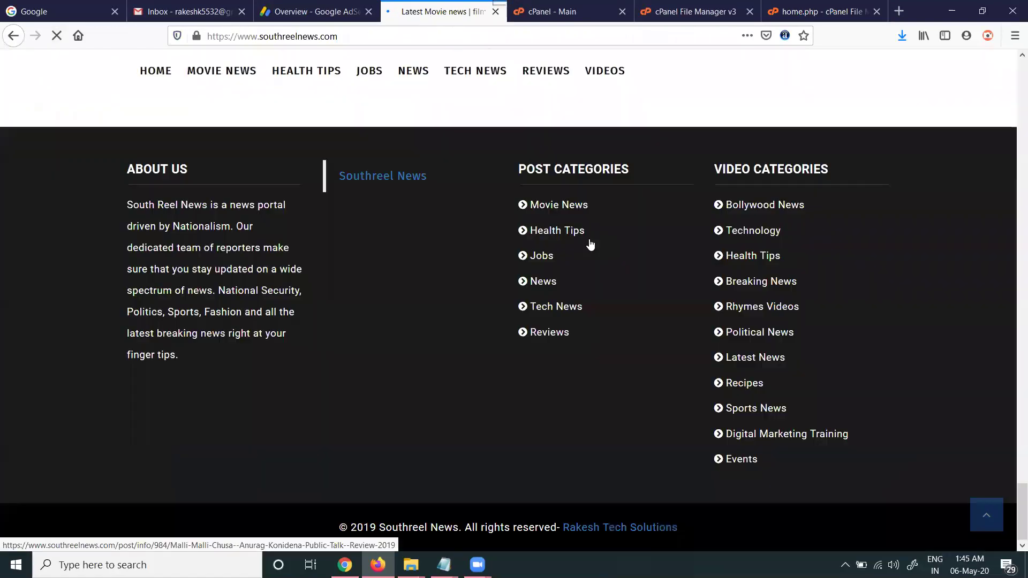
scroll(584, 249, "down", 10)
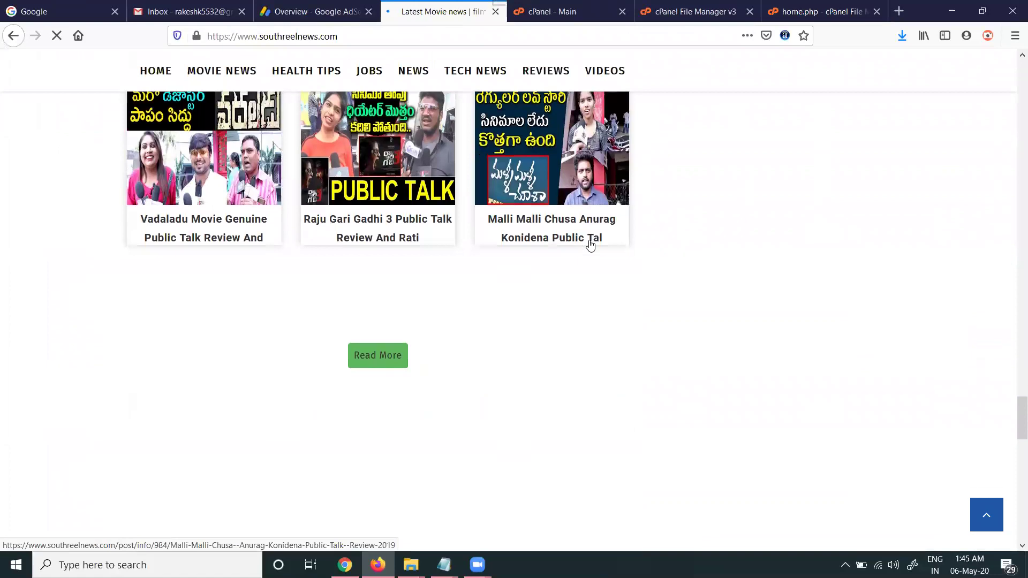
scroll(569, 254, "down", 3)
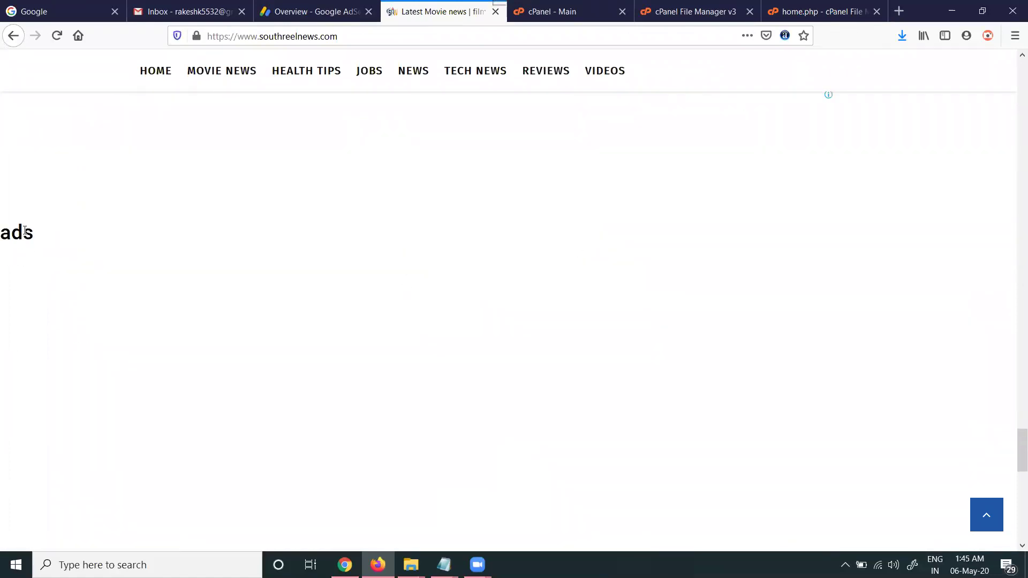
scroll(135, 239, "down", 3)
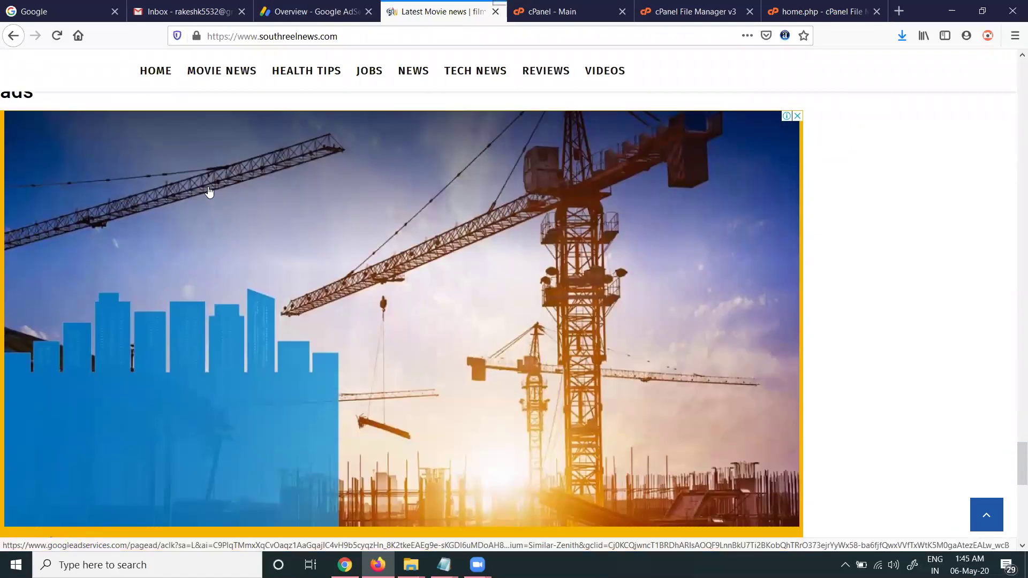
scroll(511, 352, "down", 3)
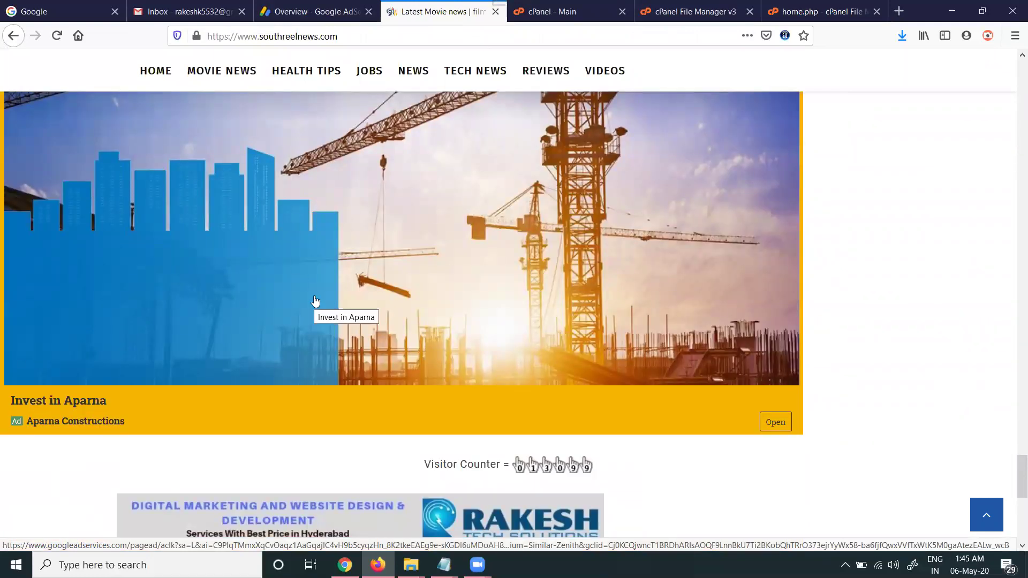
scroll(441, 329, "up", 4)
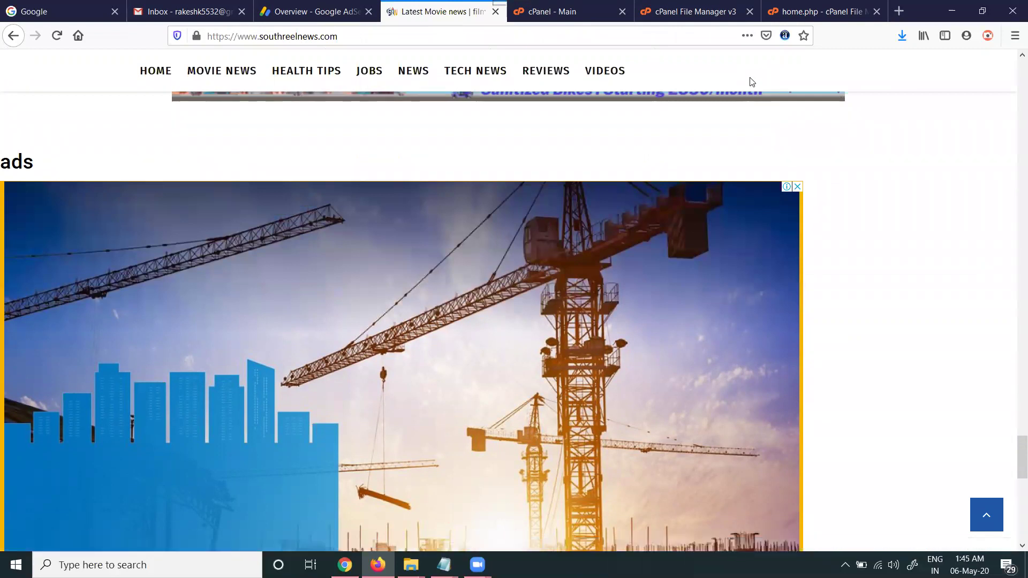
In home.php, change the ad heading text to "Special Offer", move the h2 inside the ad div, and add a <br/> below it
left_click(793, 17)
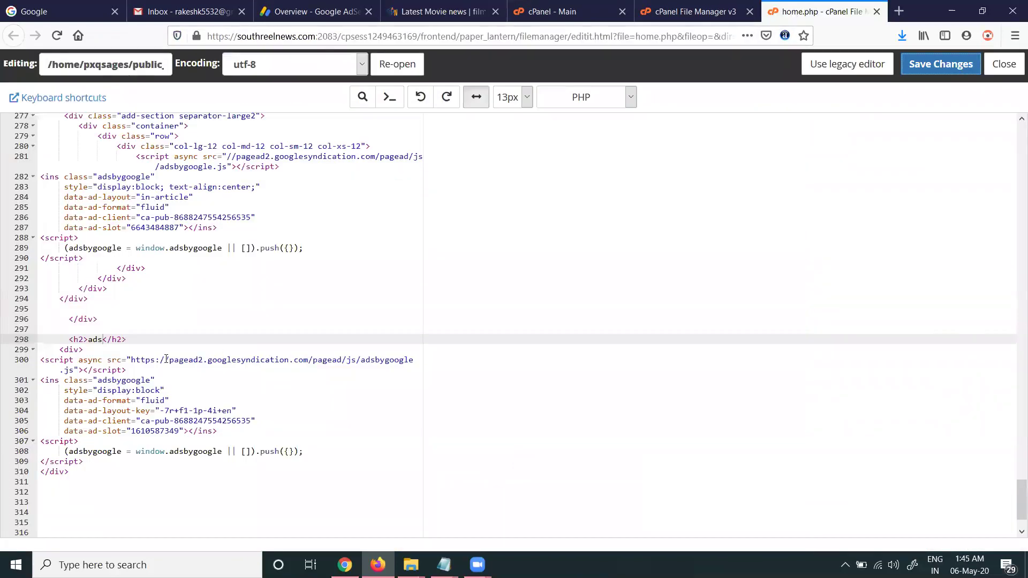
left_click_drag(103, 341, 88, 339)
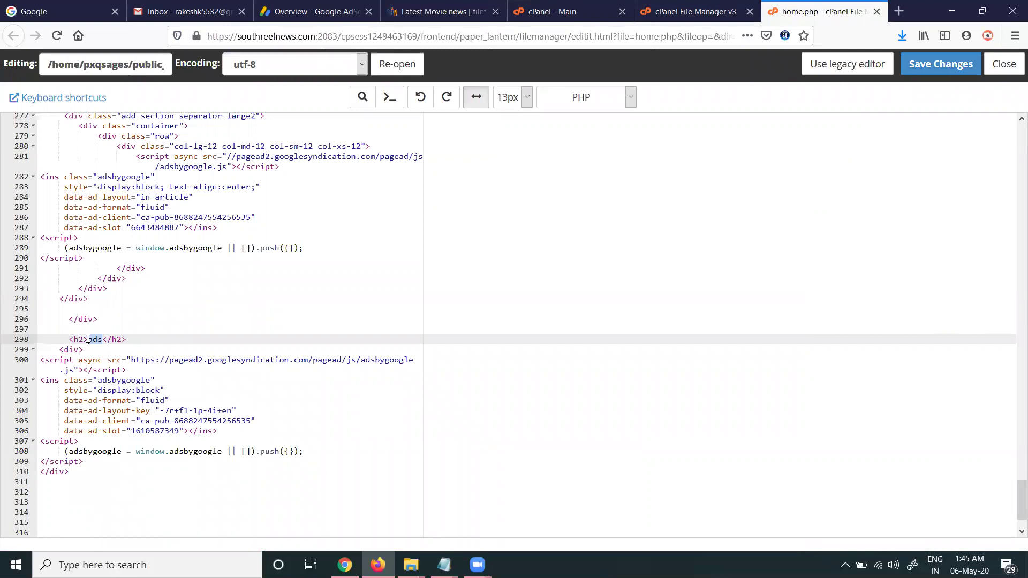
type("Special Offer")
left_click_drag(190, 339, 65, 337)
key("ctrl+x")
left_click(96, 348)
key("Return")
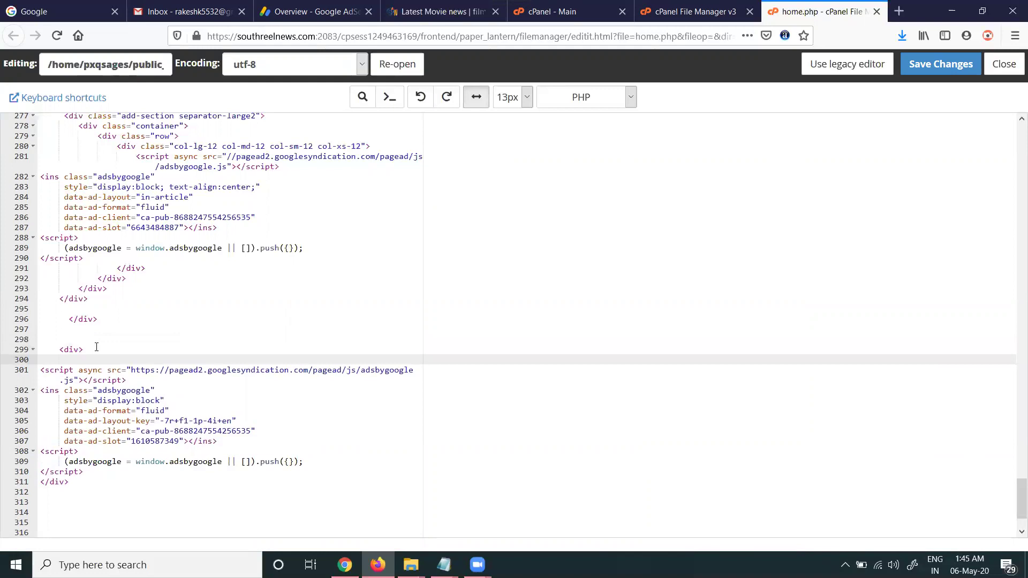
key("ctrl+v")
key("Return")
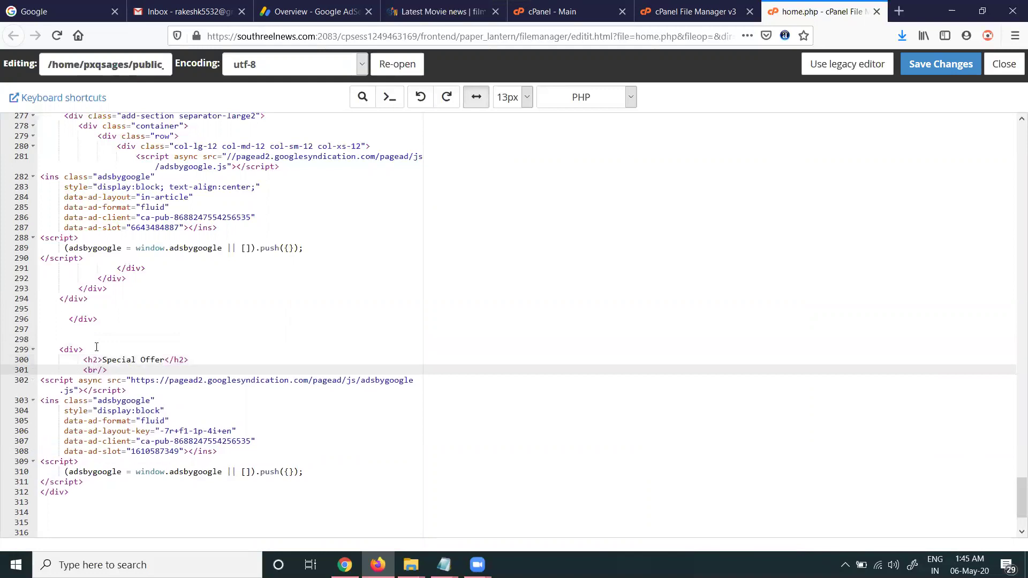
Wrap the heading and ad code inside the div in <center> and </center> tags, and save home.php
left_click(90, 348)
key("Return")
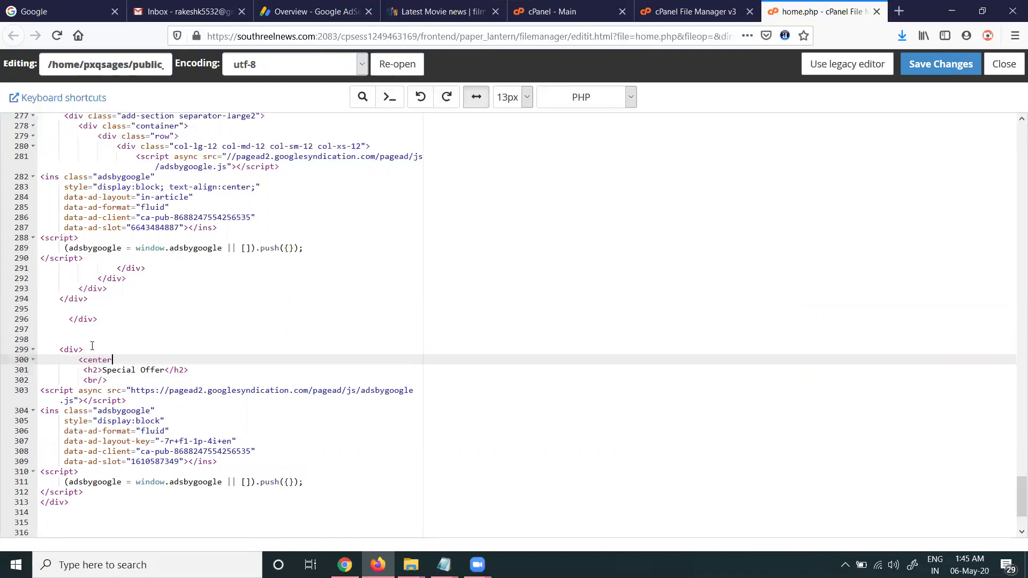
type("<center>")
key("shift+Right")
key("shift+Right")
key("shift+Right")
key("shift+Right")
key("shift+Right")
key("shift+Right")
key("shift+Right")
key("shift+Right")
key("shift+Right")
key("BackSpace")
left_click(91, 495)
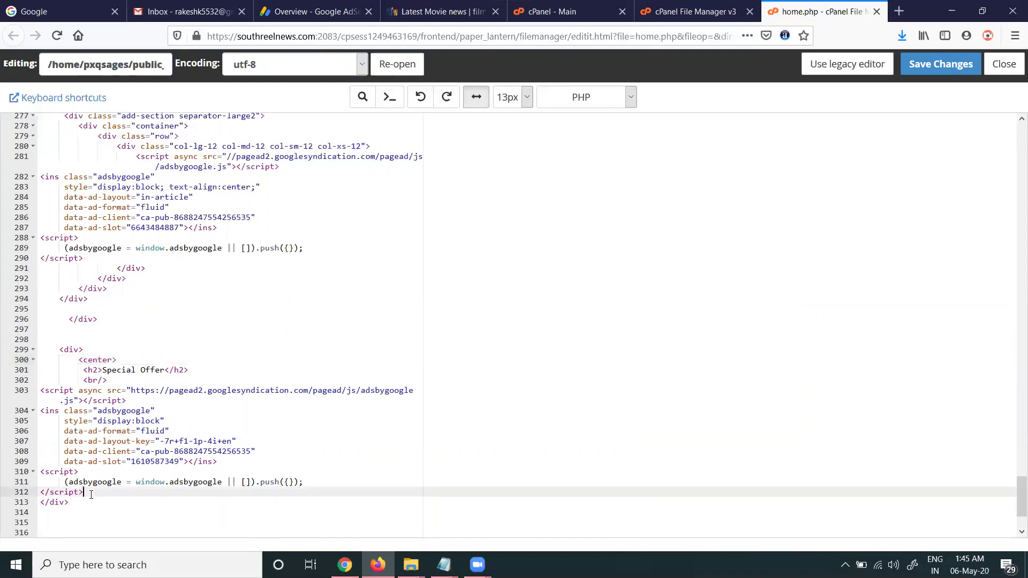
key("Return")
key("ctrl+v")
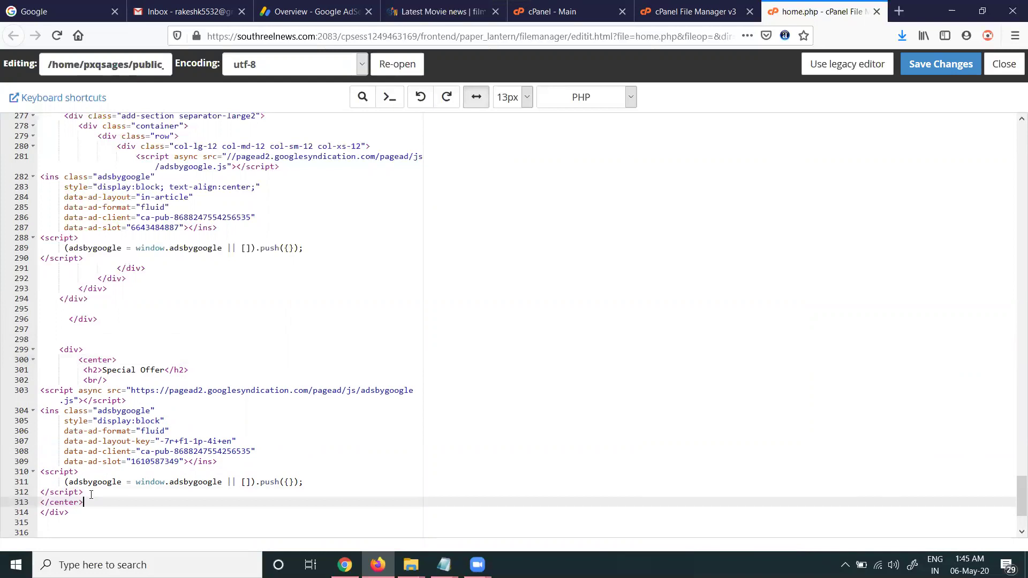
left_click(941, 63)
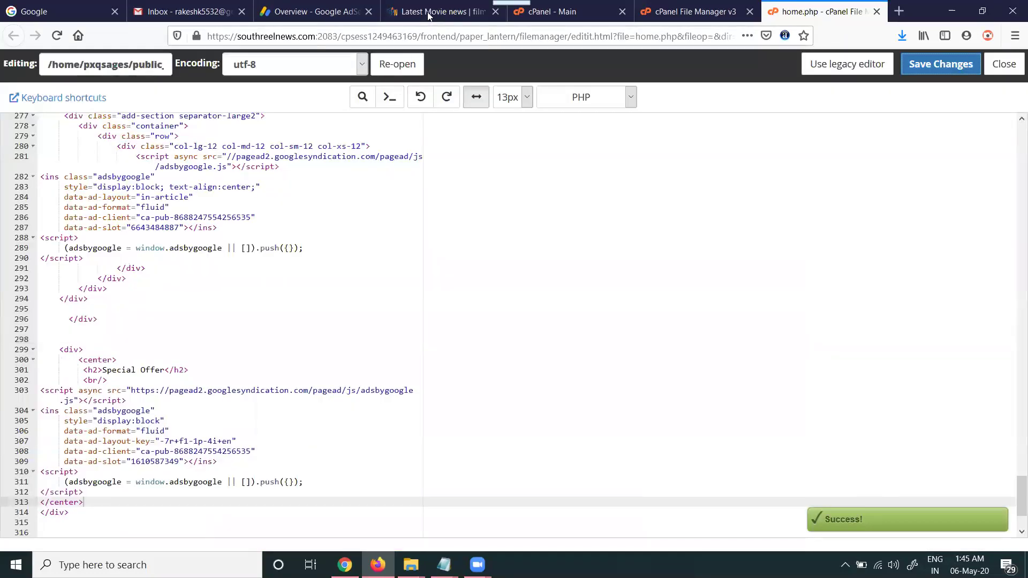
Check the centred Special Offer ad on the home page and look for the same ad on the Movie News category page
left_click(444, 11)
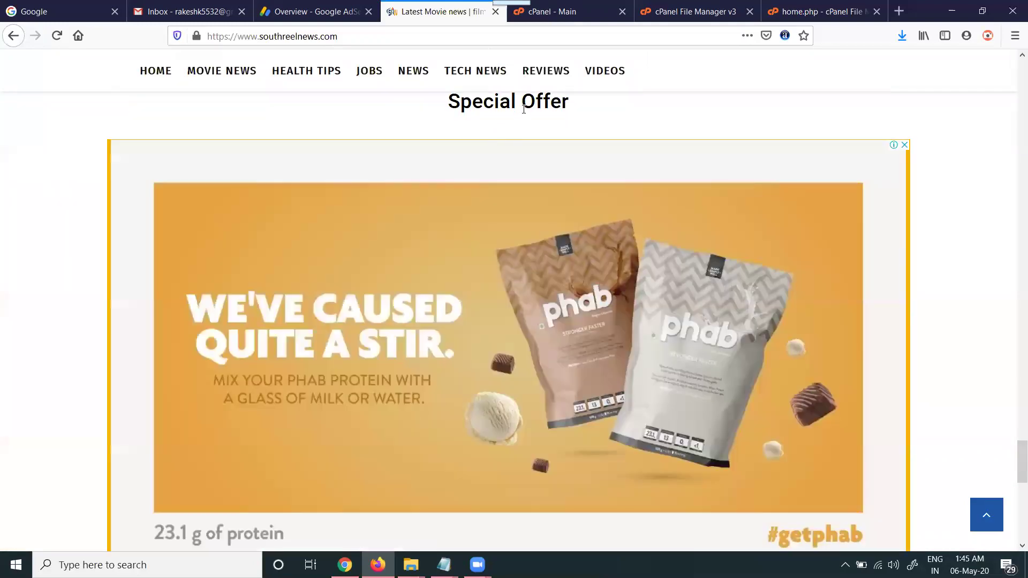
scroll(489, 237, "down", 3)
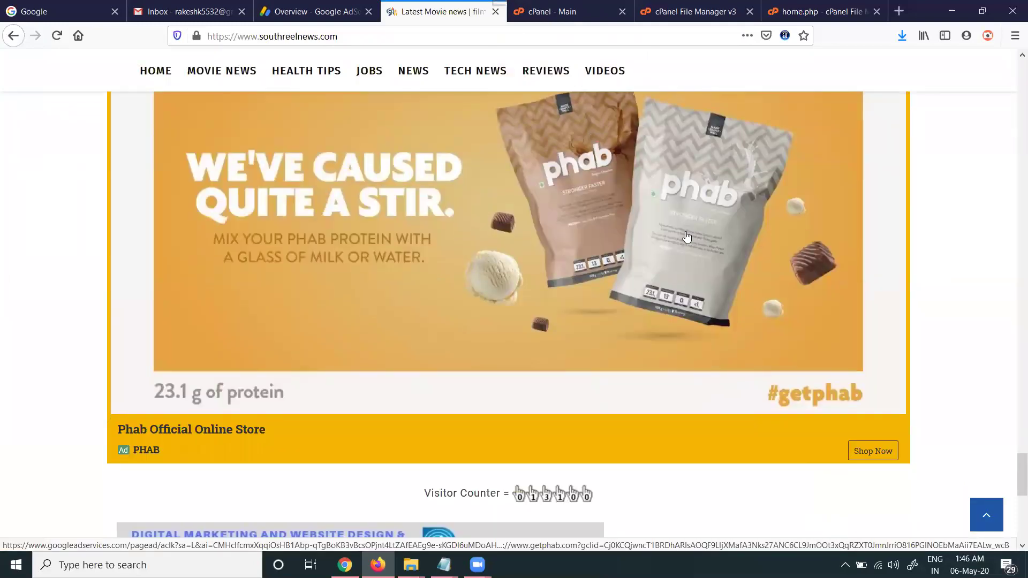
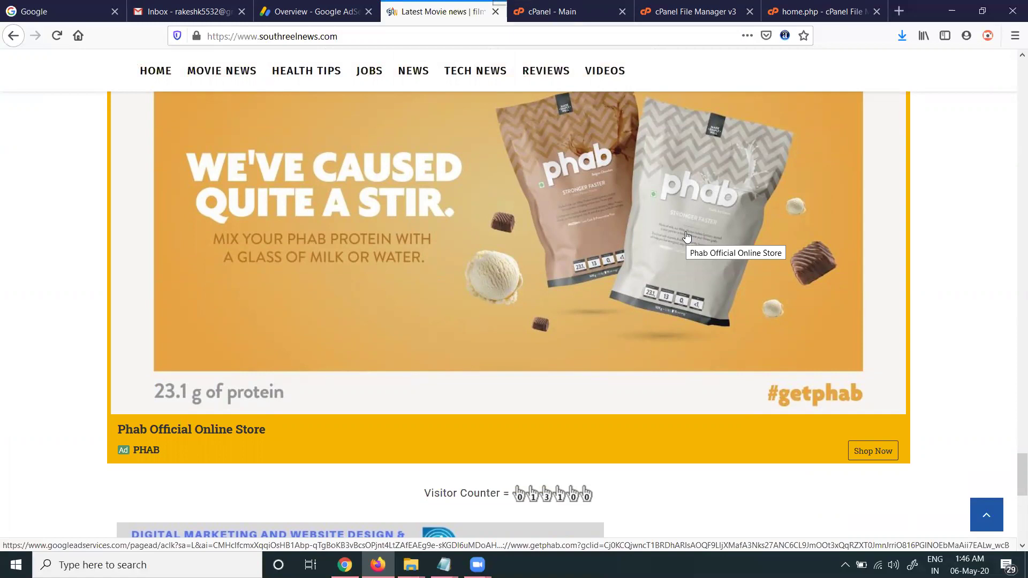
left_click(235, 68)
scroll(562, 359, "down", 10)
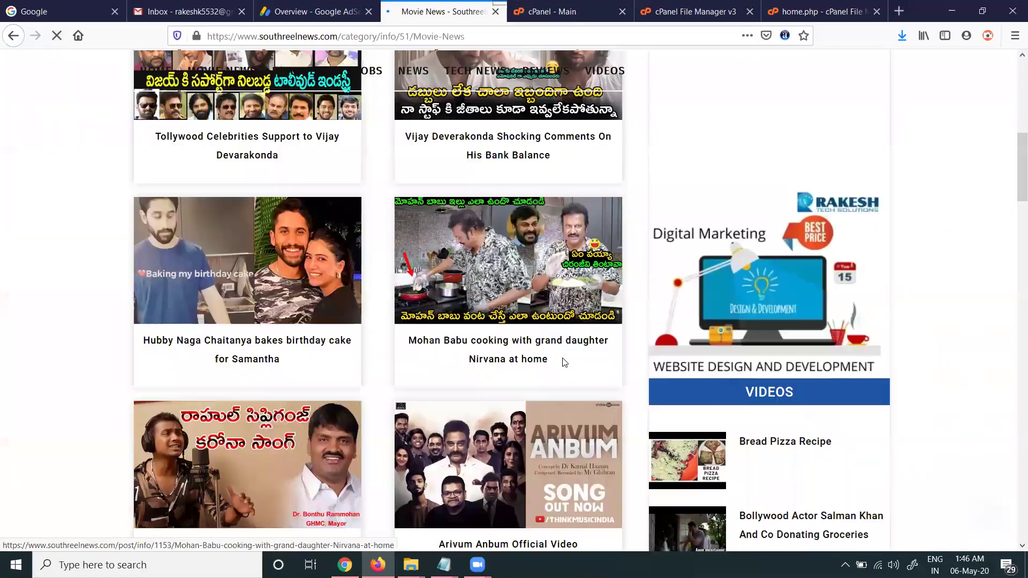
scroll(564, 362, "down", 15)
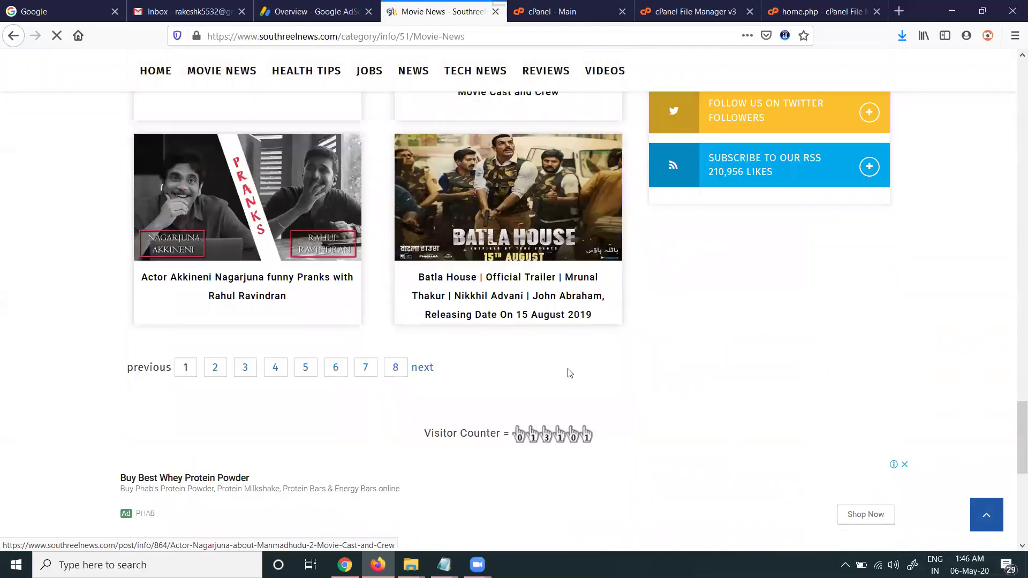
scroll(569, 372, "up", 6)
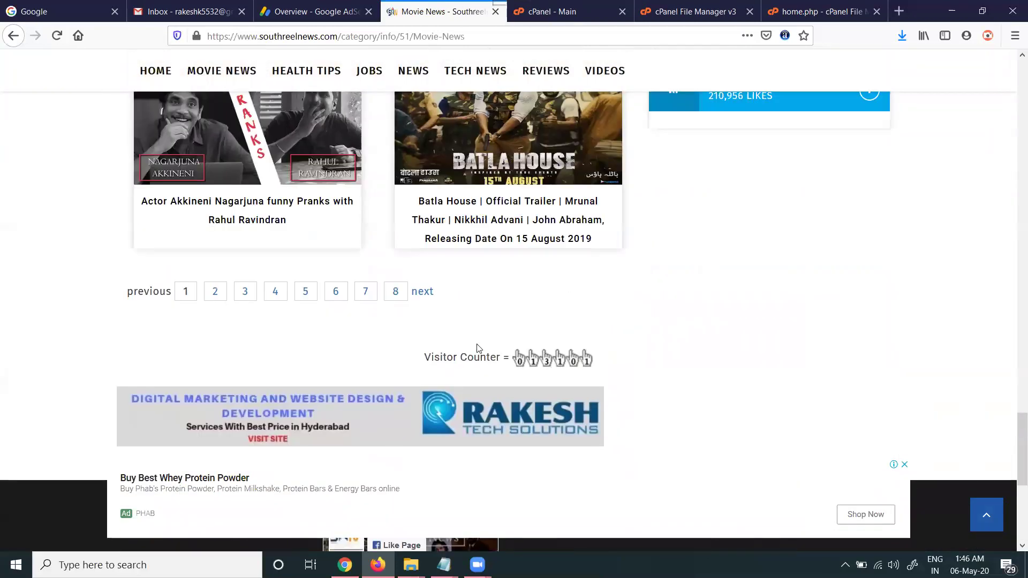
Copy the complete Special Offer ad div block, from its opening to its closing div tag, in home.php
left_click(803, 12)
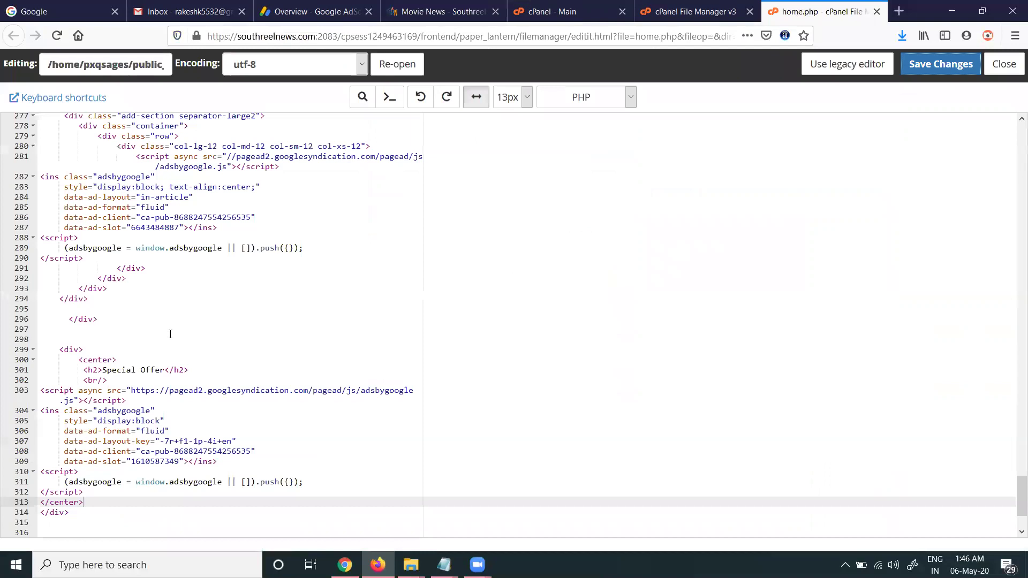
left_click_drag(58, 351, 76, 514)
key("ctrl+c")
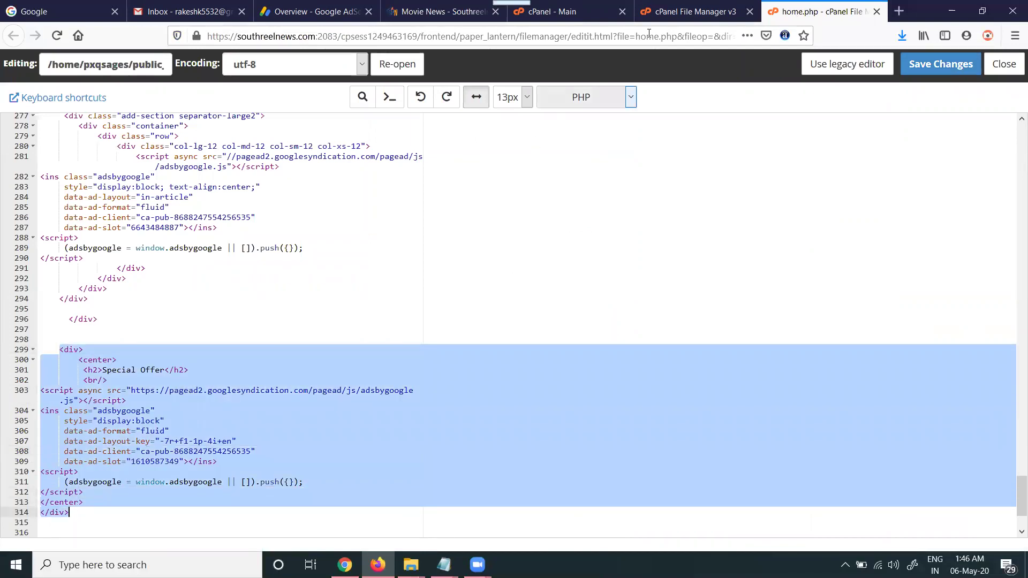
Open category-info.php for editing from File Manager, paste the ad block at line 316 above the footer include, and save the file
left_click(696, 12)
right_click(329, 213)
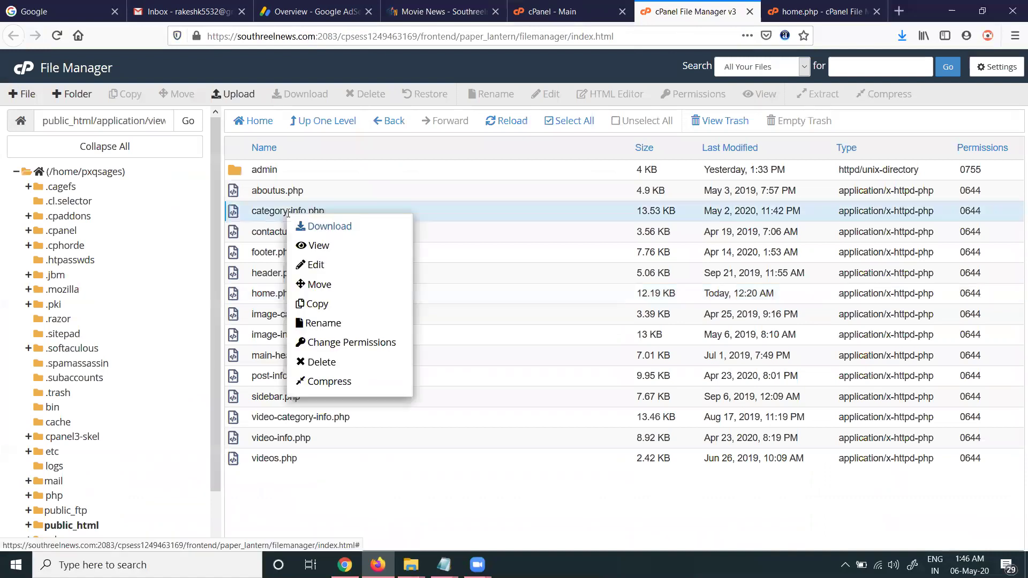
left_click(348, 263)
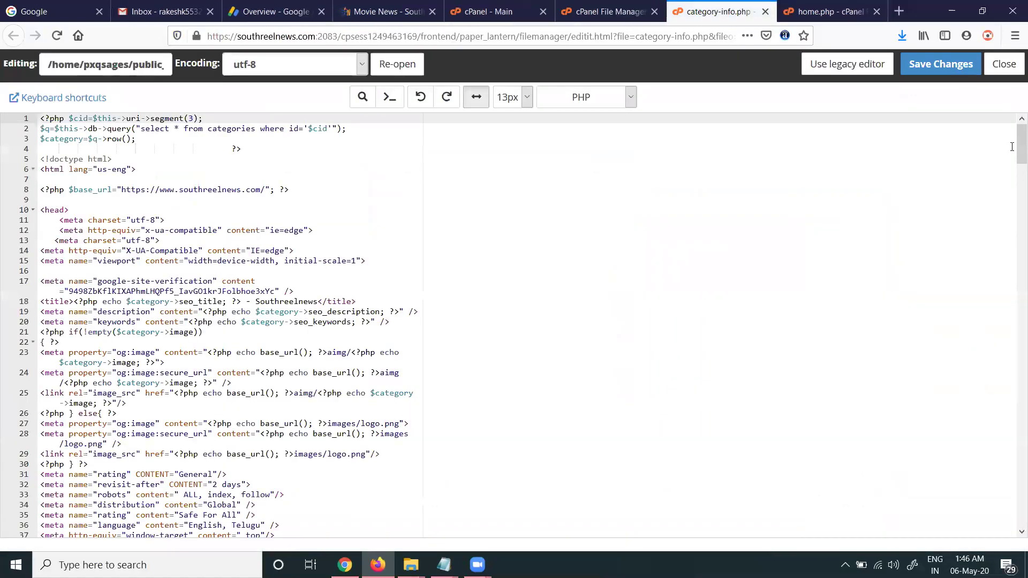
left_click_drag(1022, 144, 1022, 509)
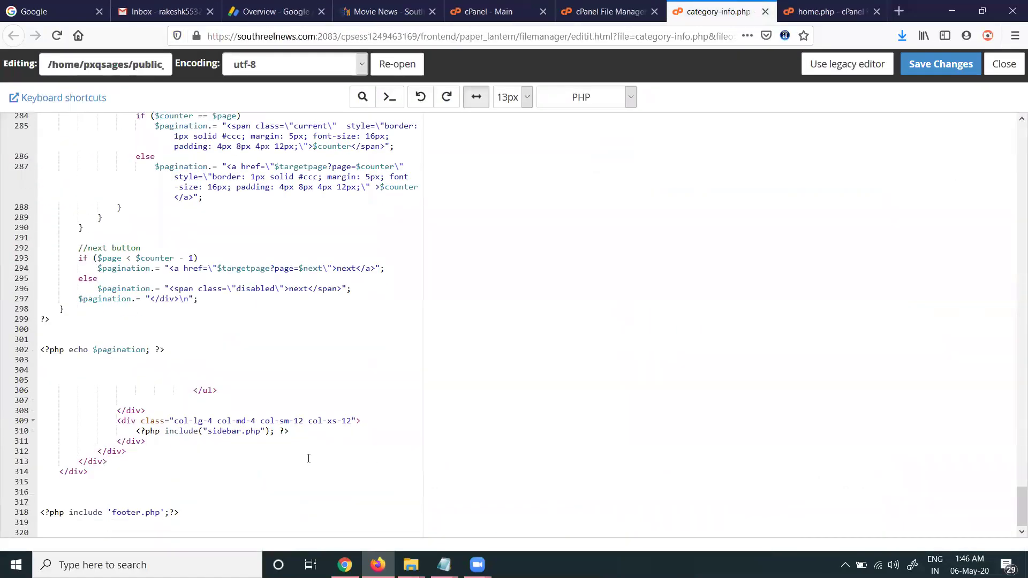
left_click(87, 491)
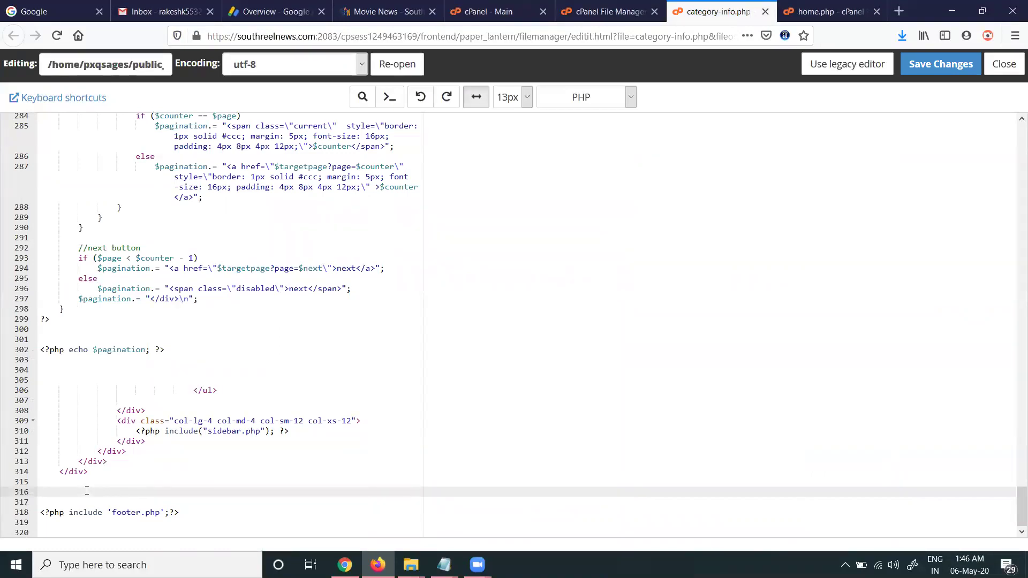
key("ctrl+v")
left_click(945, 64)
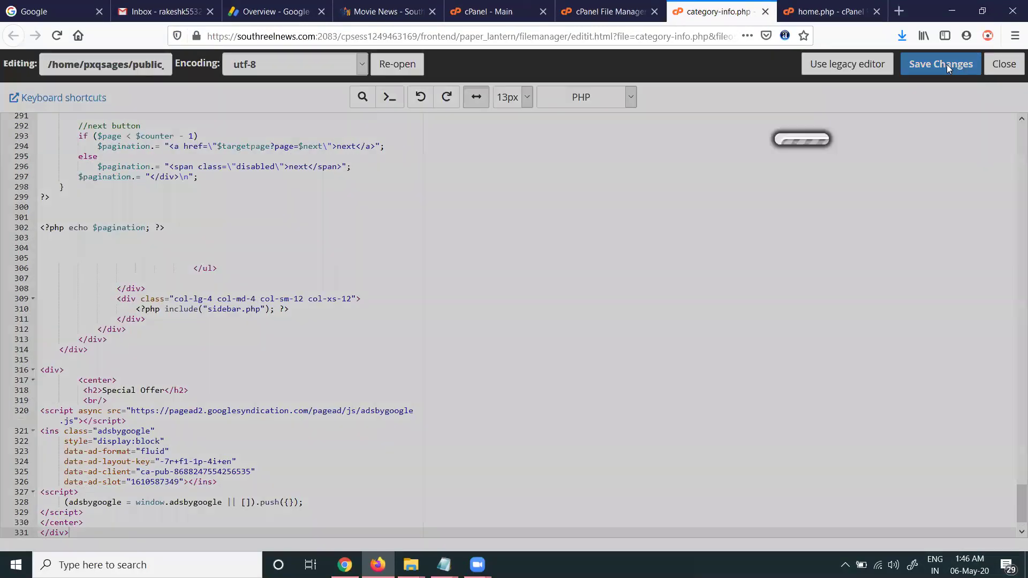
Reload the Movie News category page and examine the Special Offer ad below the pagination
left_click(363, 14)
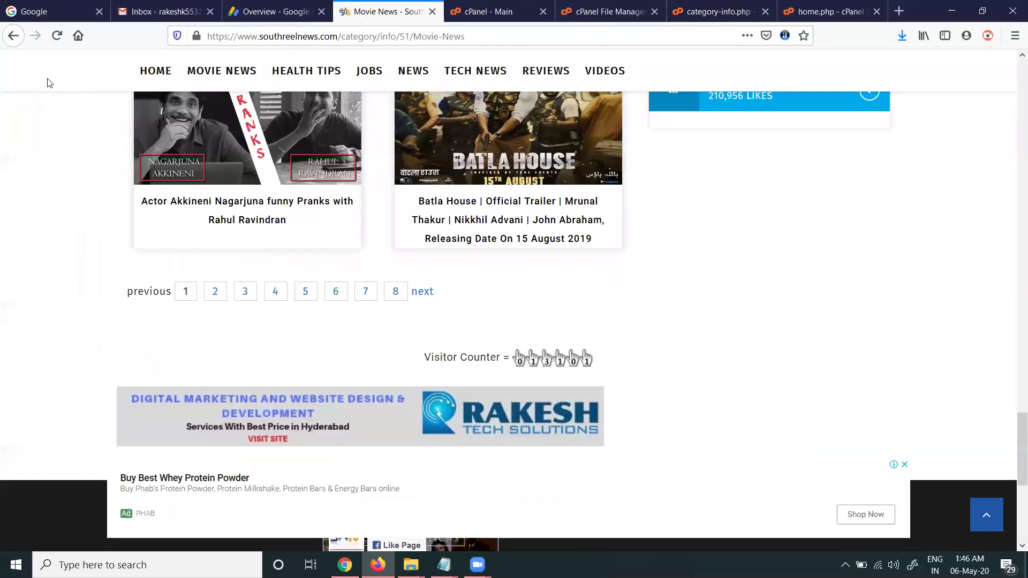
left_click(53, 43)
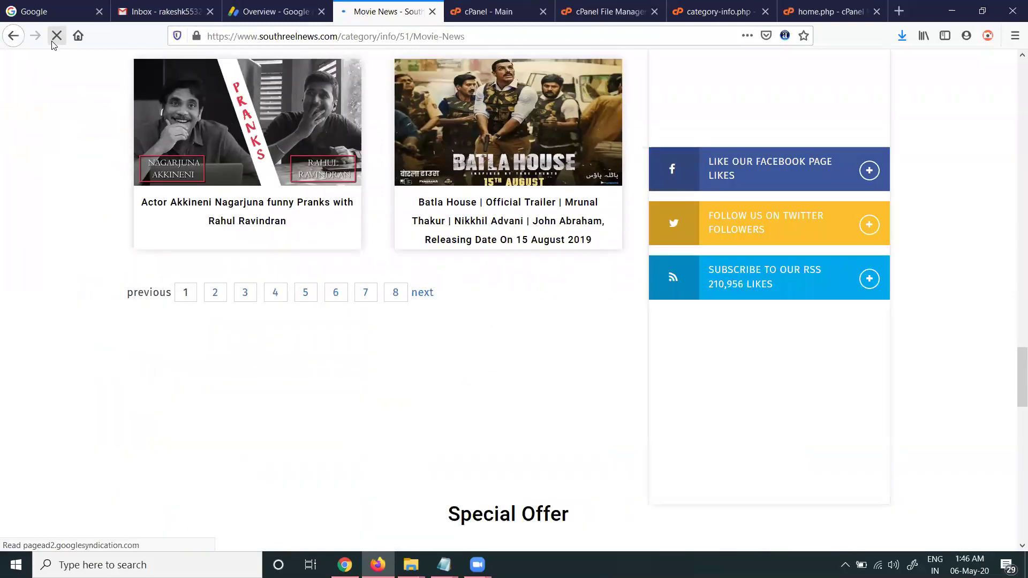
scroll(420, 201, "down", 8)
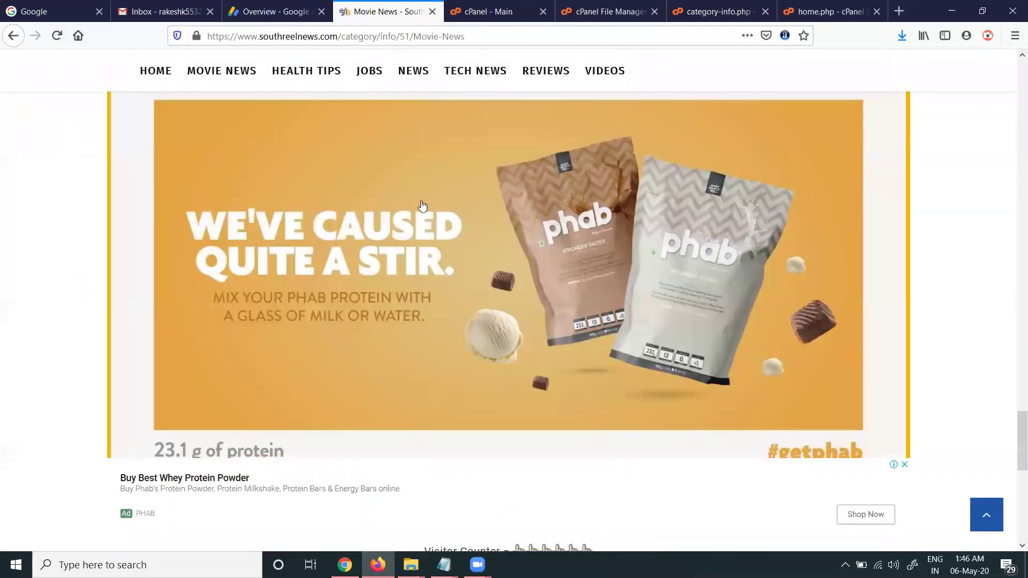
scroll(422, 206, "down", 3)
scroll(421, 230, "up", 12)
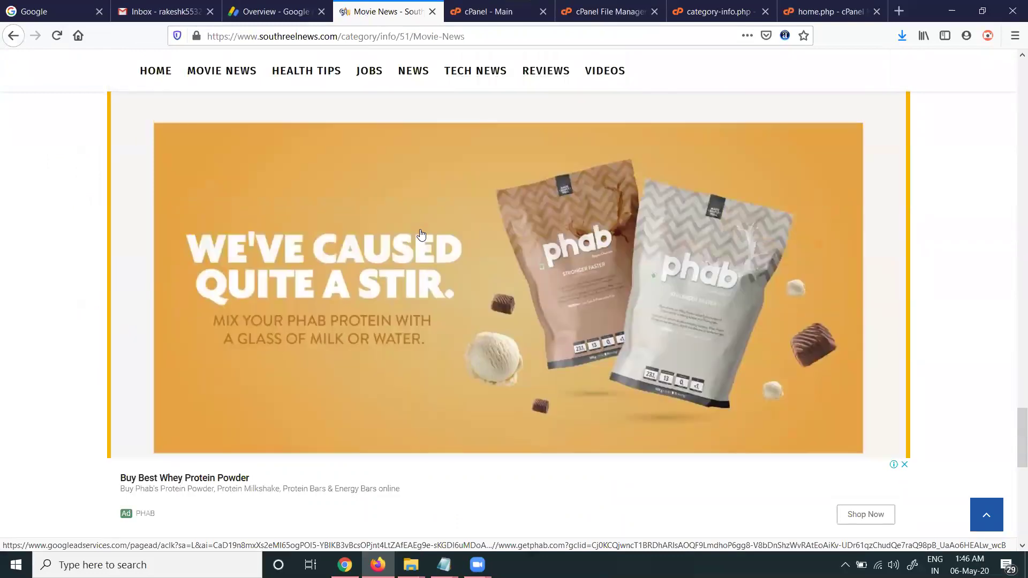
scroll(421, 234, "up", 15)
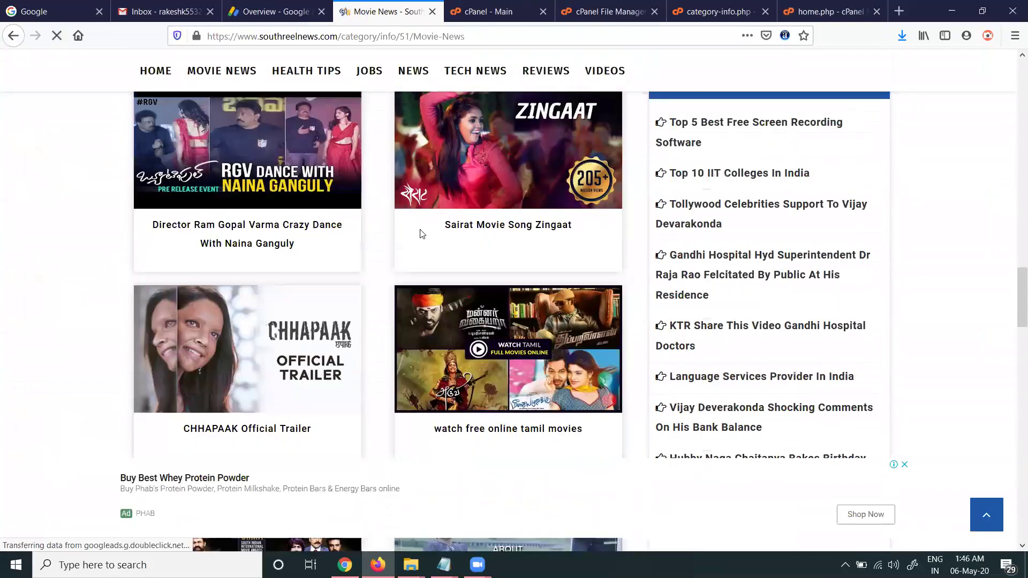
scroll(421, 234, "up", 7)
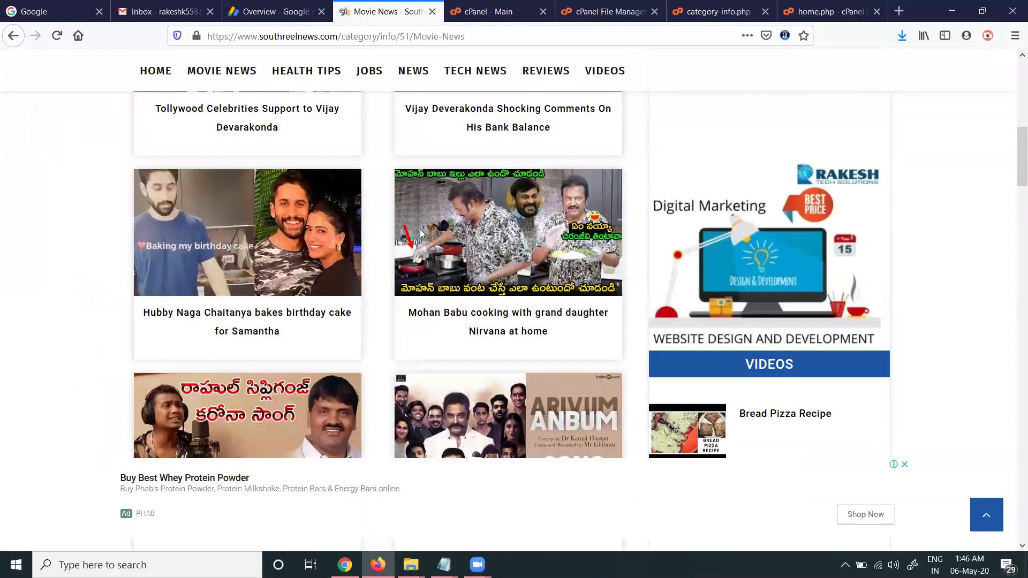
Open the Tollywood Celebrities Support to Vijay Devarakonda article and check the page down to its footer for the Special Offer ad
left_click(61, 44)
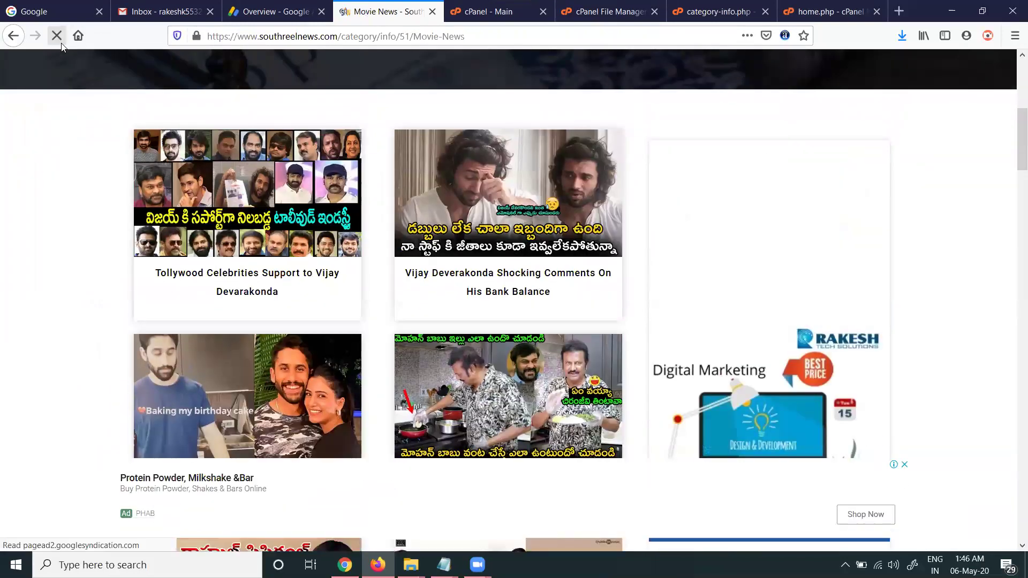
left_click(247, 277)
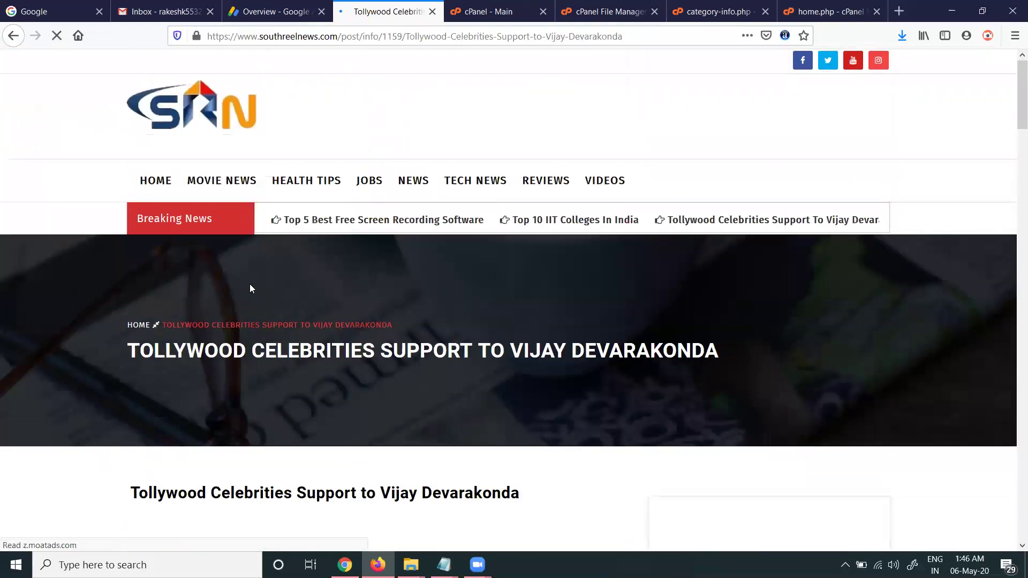
scroll(258, 306, "down", 6)
scroll(259, 314, "down", 10)
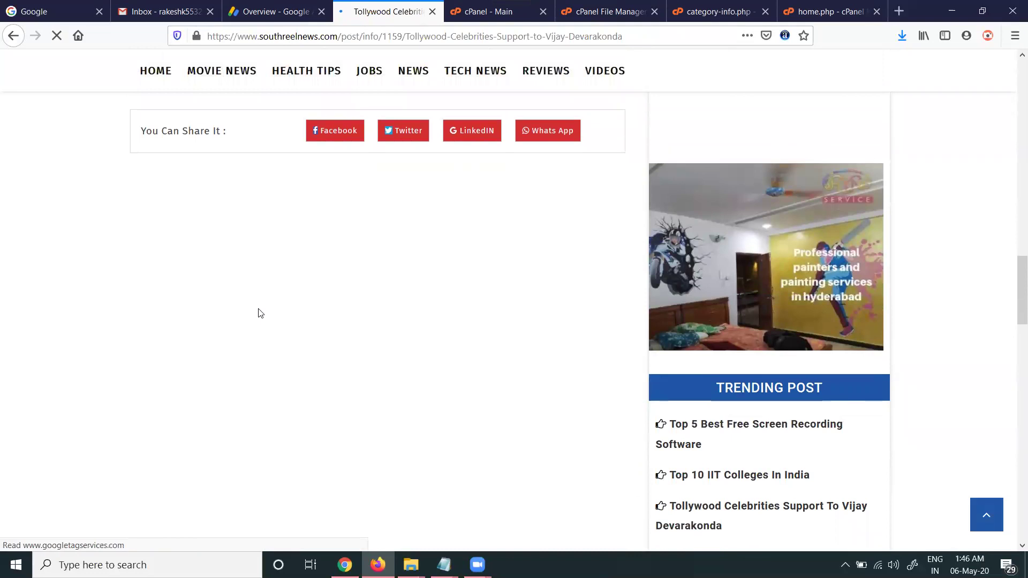
scroll(259, 314, "up", 7)
scroll(260, 314, "down", 10)
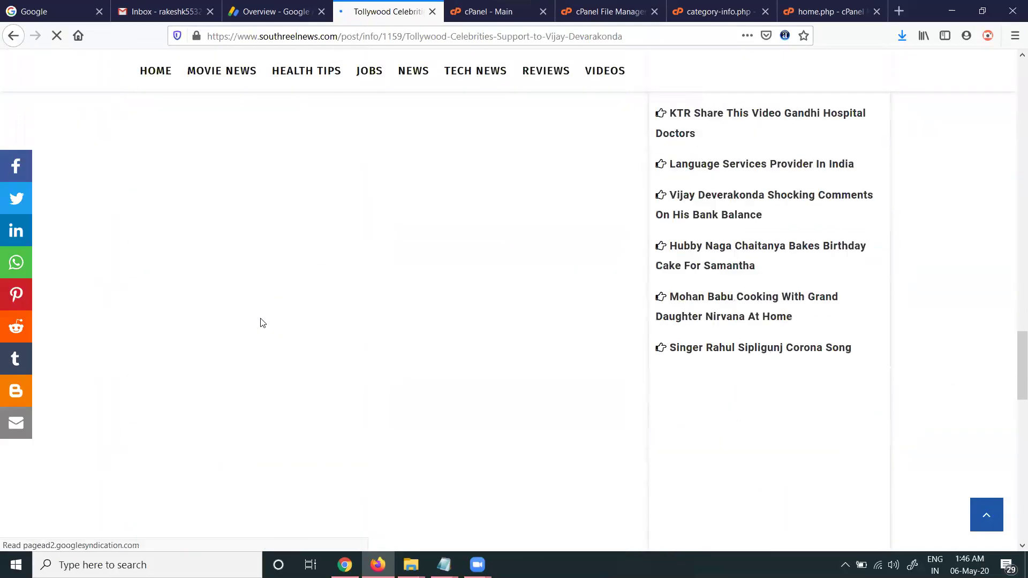
scroll(262, 325, "down", 5)
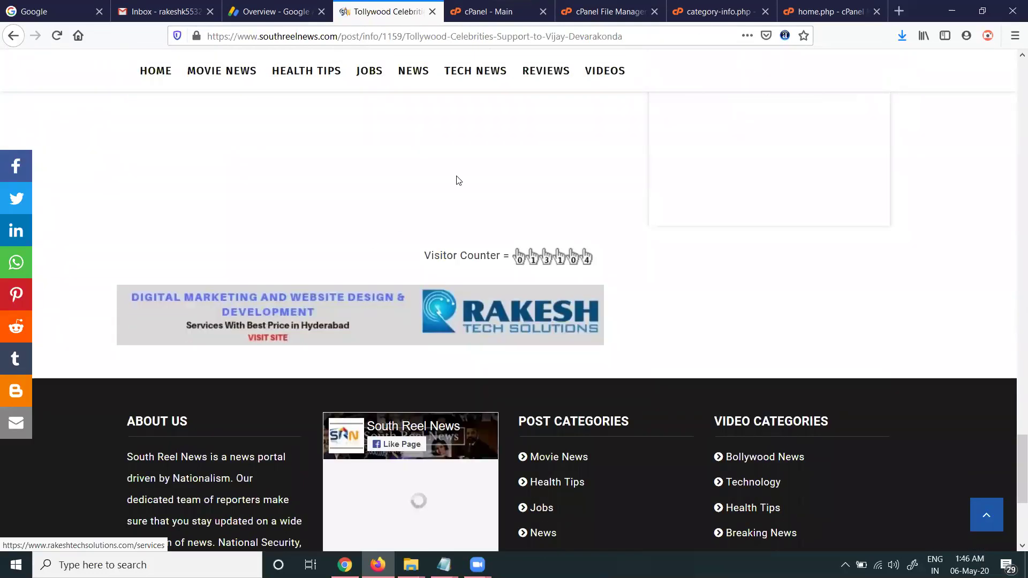
Open post-info.php for editing from File Manager, paste the Special Offer ad block at line 230 above the footer include, and save the file
left_click(588, 12)
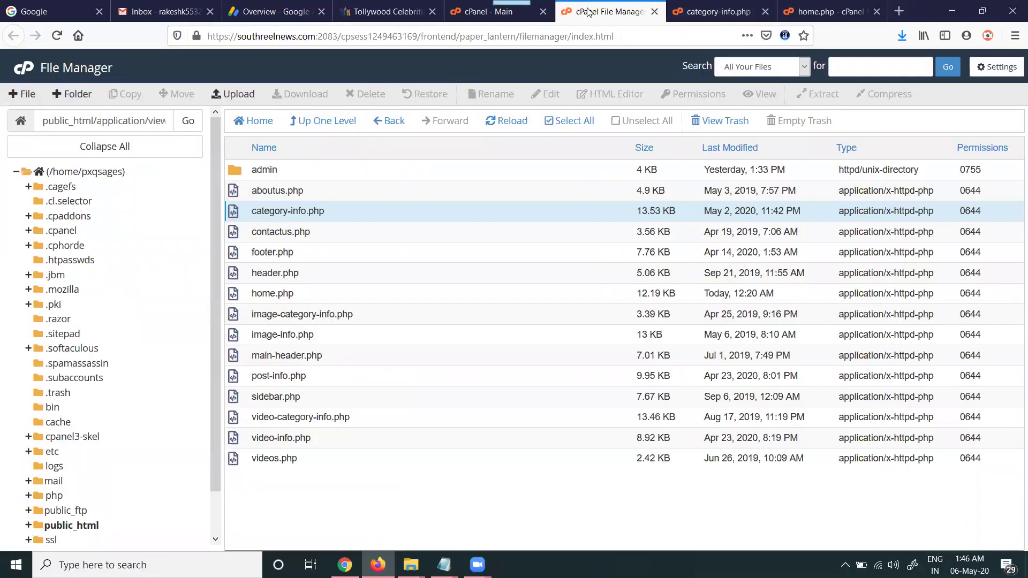
right_click(280, 378)
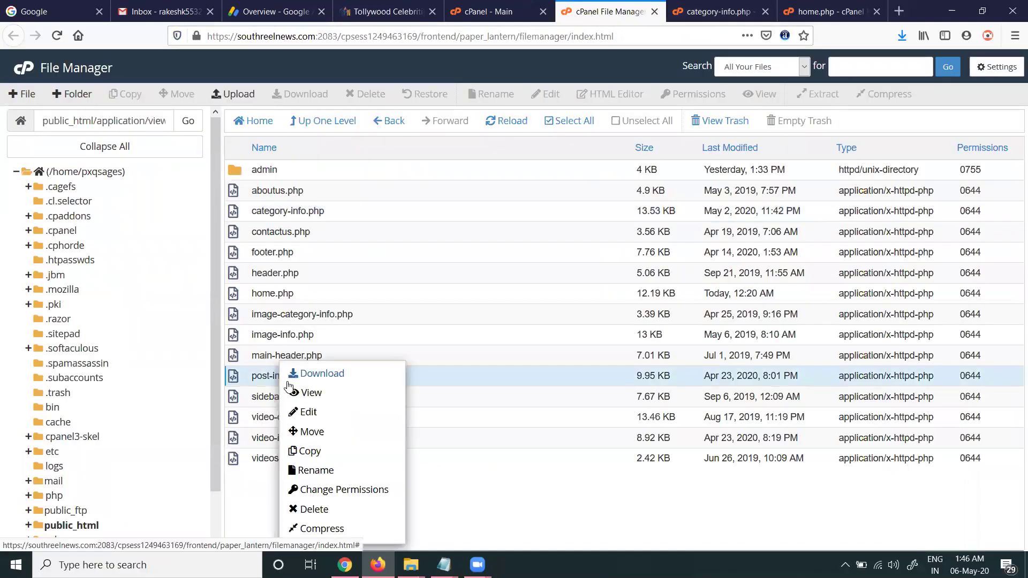
left_click(308, 414)
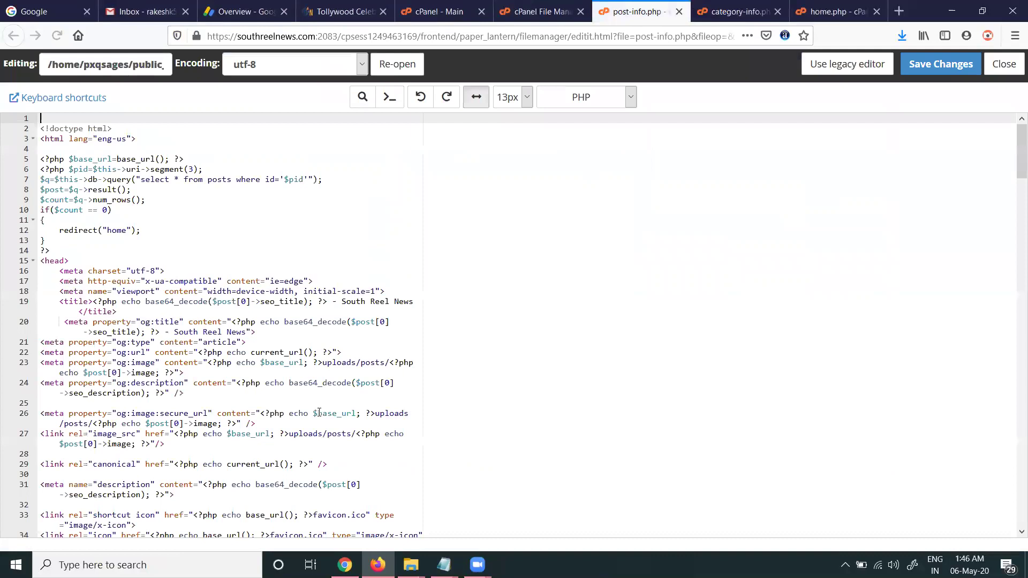
scroll(633, 397, "down", 3)
scroll(1012, 206, "down", 20)
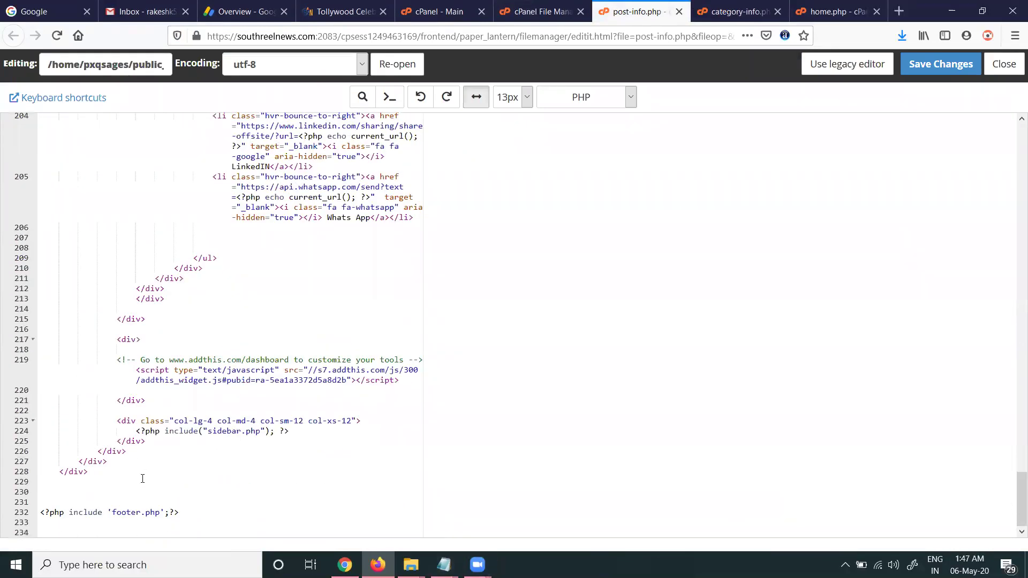
left_click(81, 489)
key("ctrl+v")
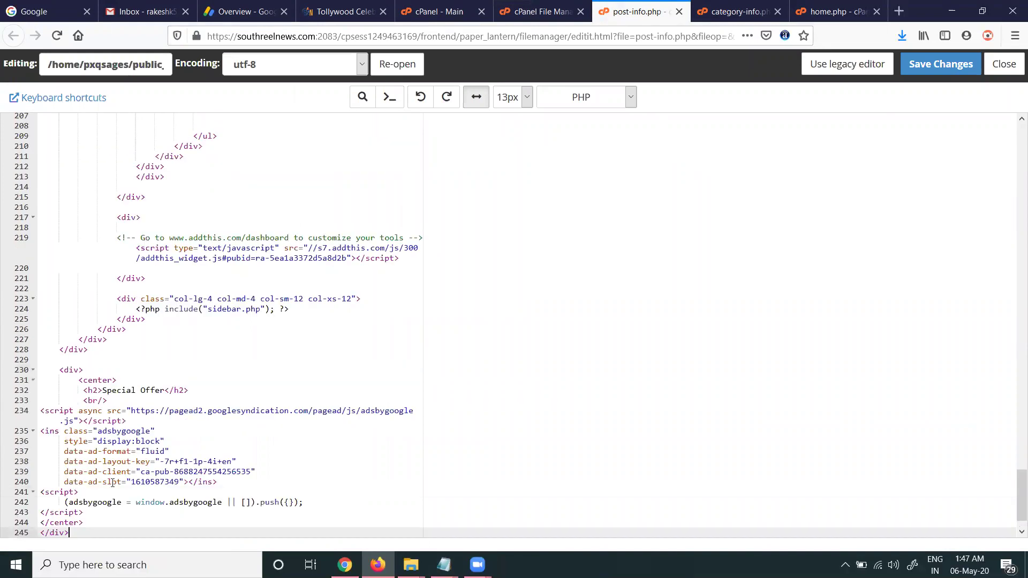
left_click(950, 64)
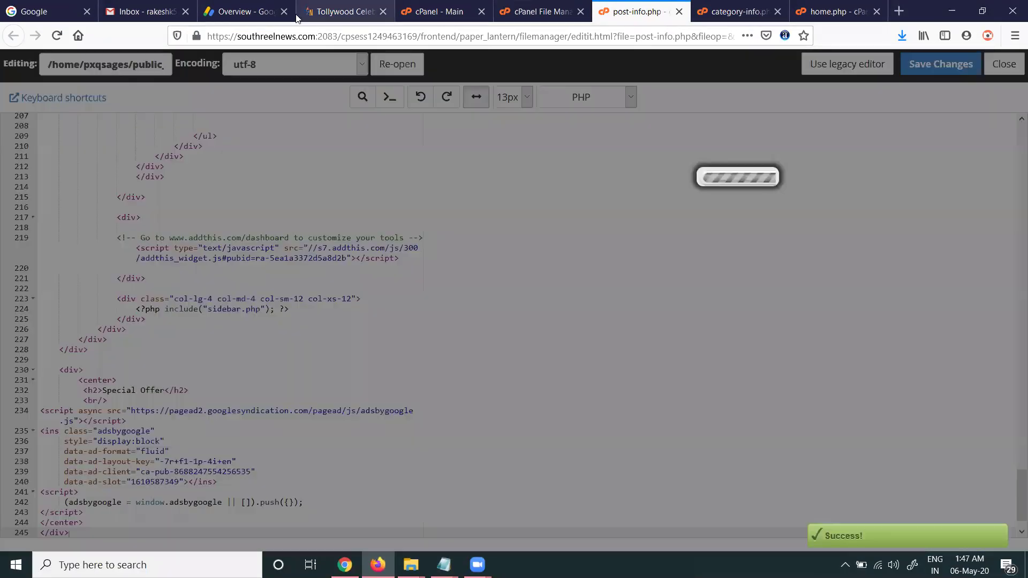
Examine the Special Offer ad above the visitor counter and the other ads on the Tollywood Celebrities article page, reloading the page
left_click(329, 10)
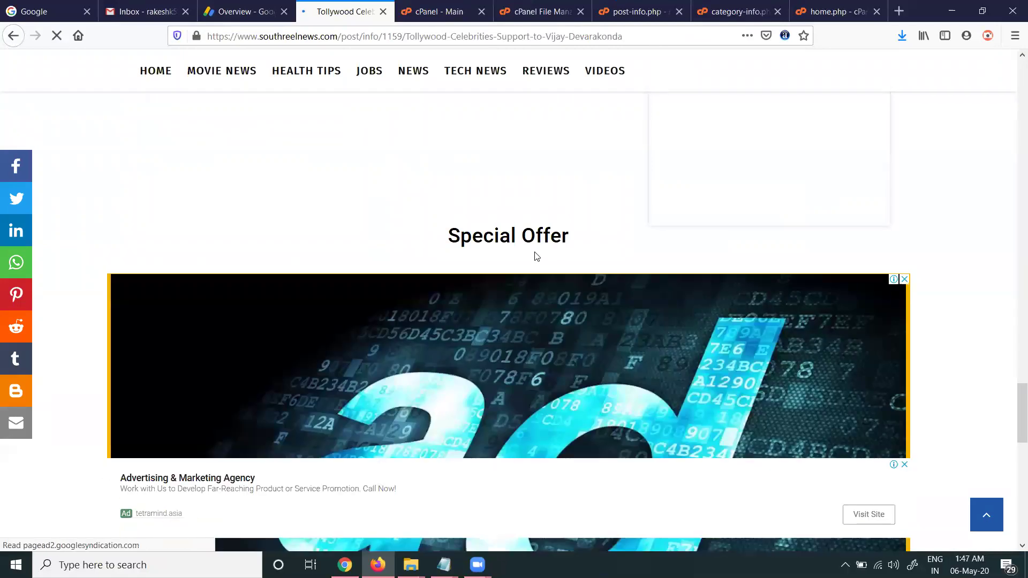
scroll(538, 257, "down", 3)
scroll(536, 259, "down", 3)
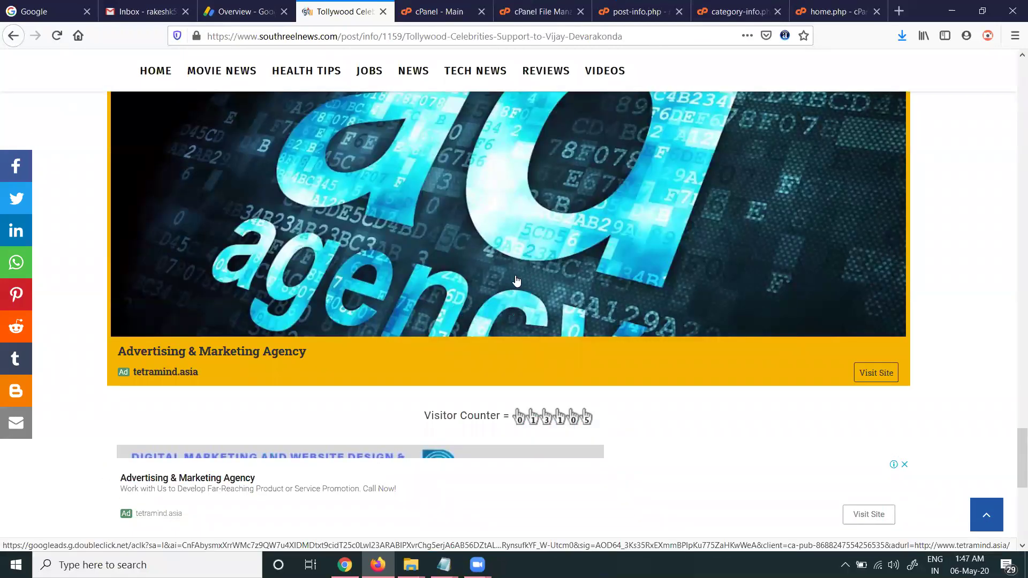
scroll(579, 283, "up", 4)
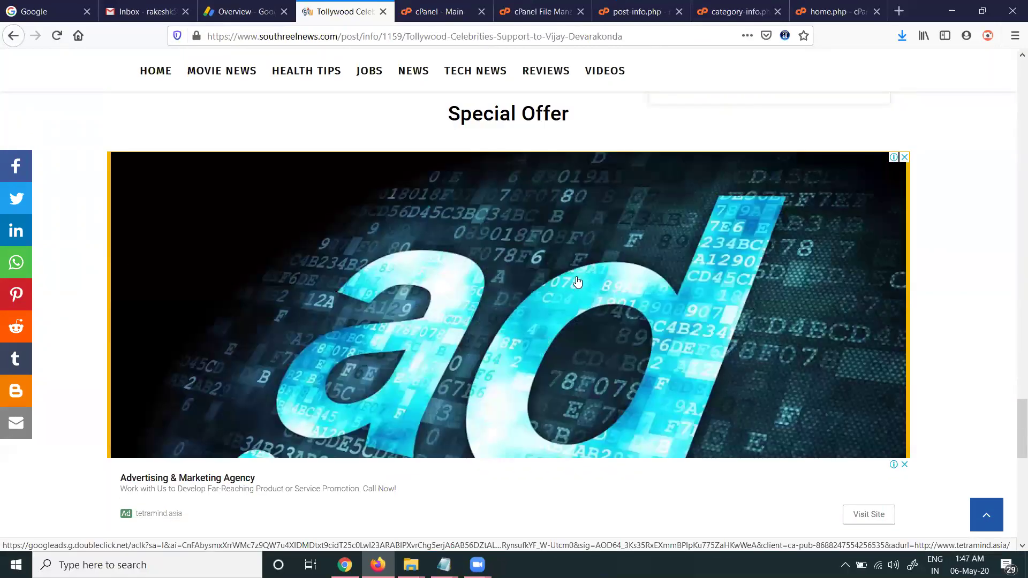
scroll(599, 250, "up", 10)
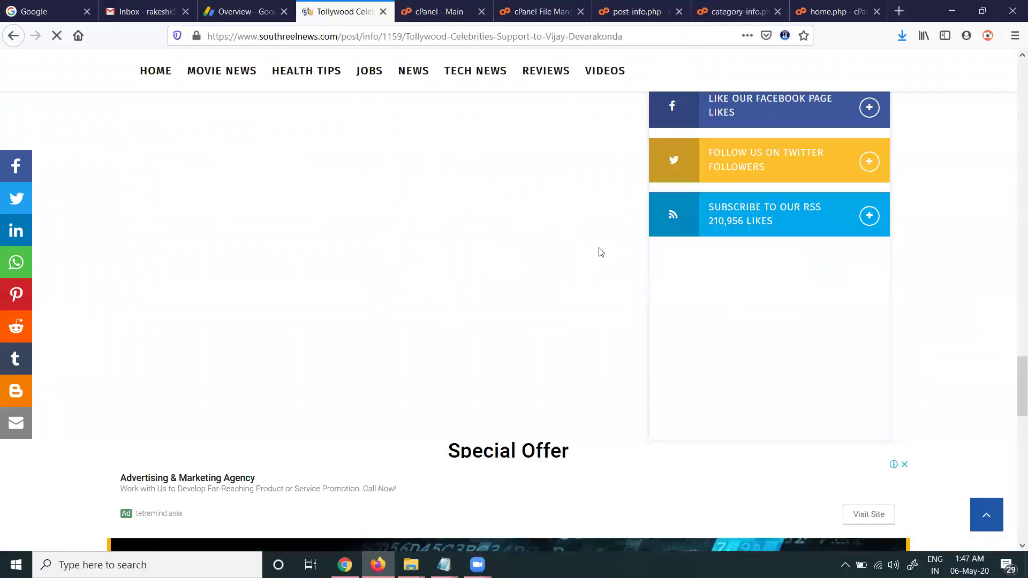
scroll(599, 250, "up", 5)
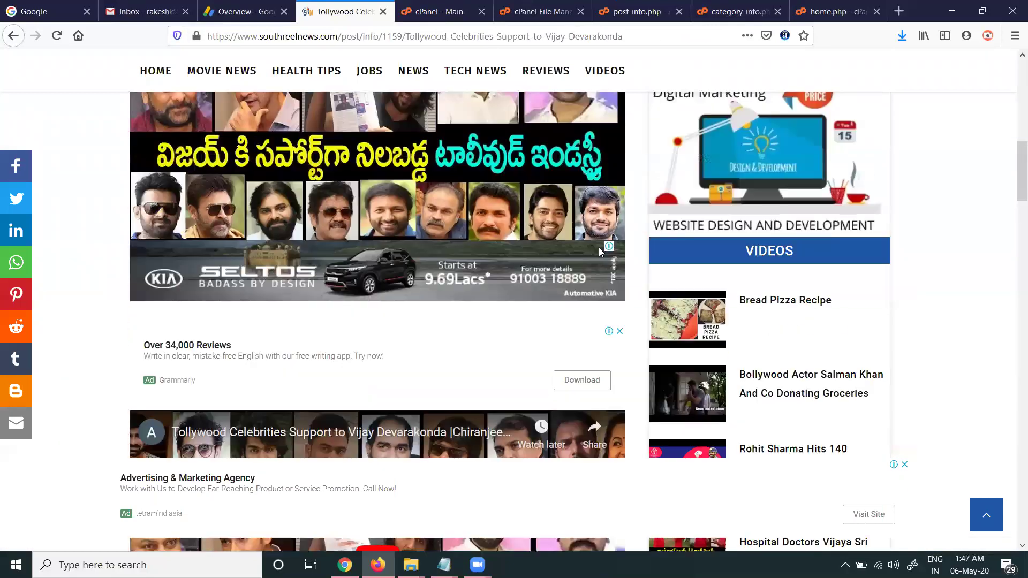
scroll(599, 247, "up", 5)
scroll(599, 247, "up", 5)
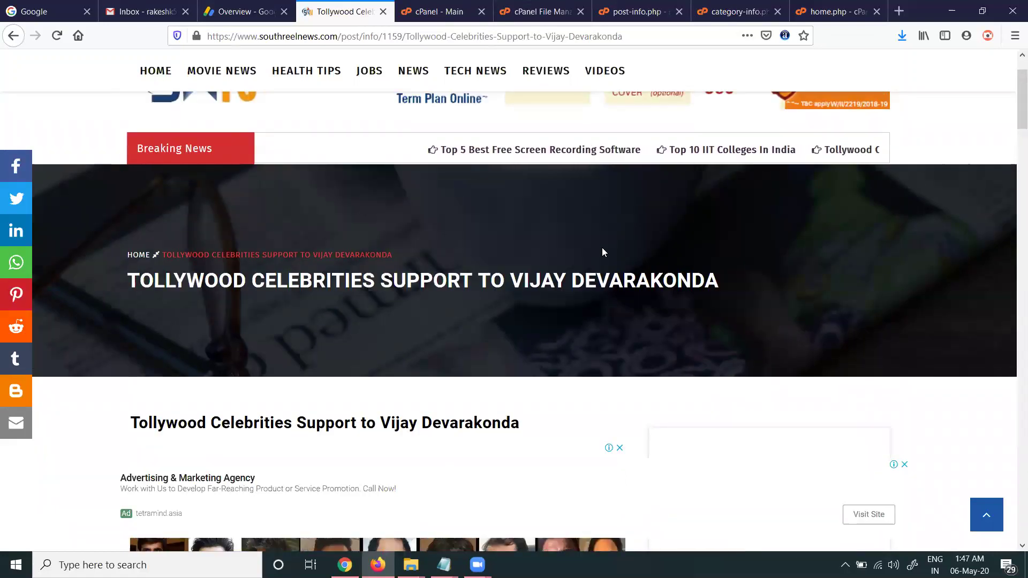
left_click(56, 36)
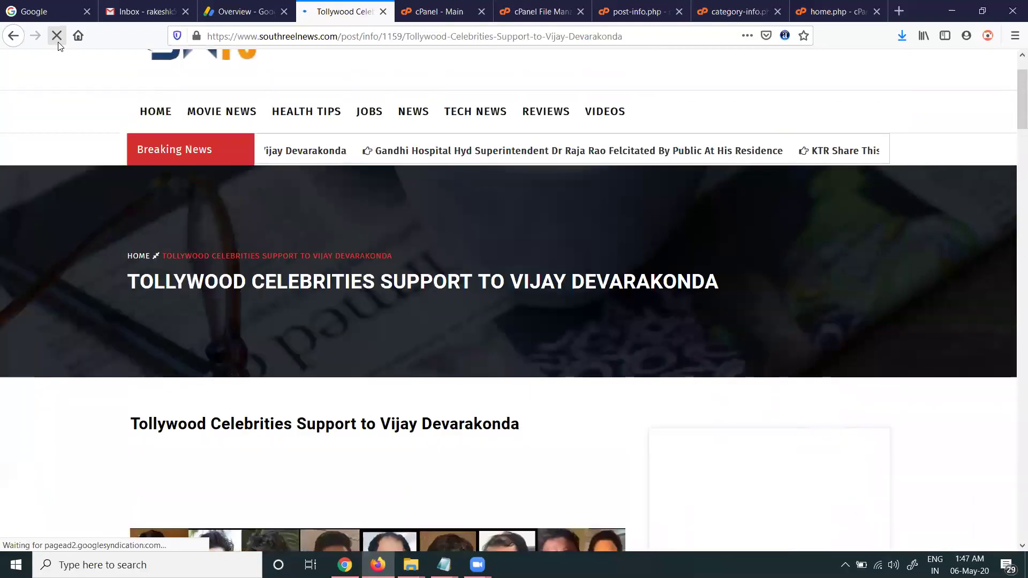
Close the in-feed ad code page in Google AdSense and filter the existing ad units to show only In-article units
left_click(246, 11)
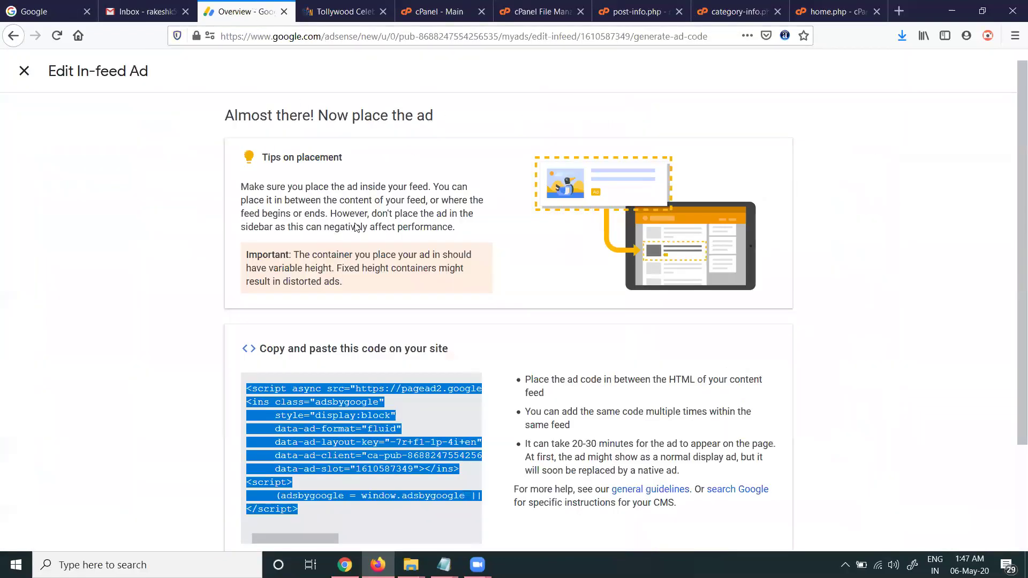
left_click(24, 72)
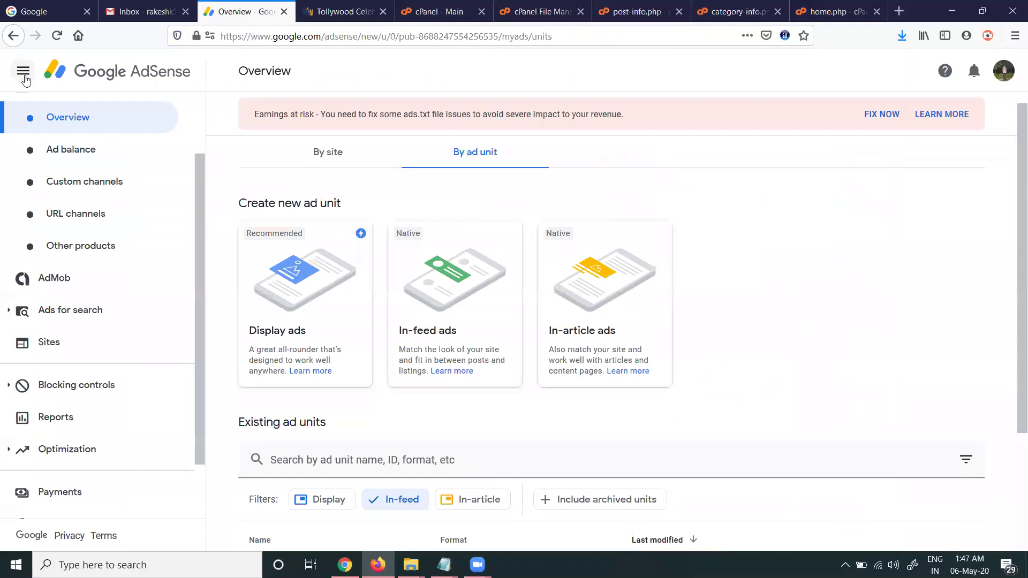
scroll(360, 303, "down", 3)
left_click(394, 361)
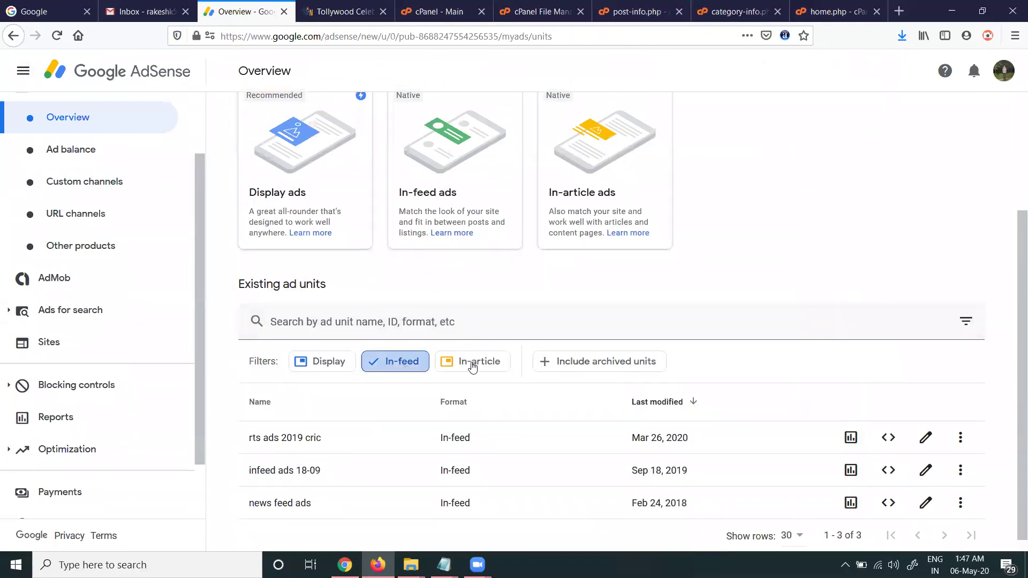
left_click(473, 364)
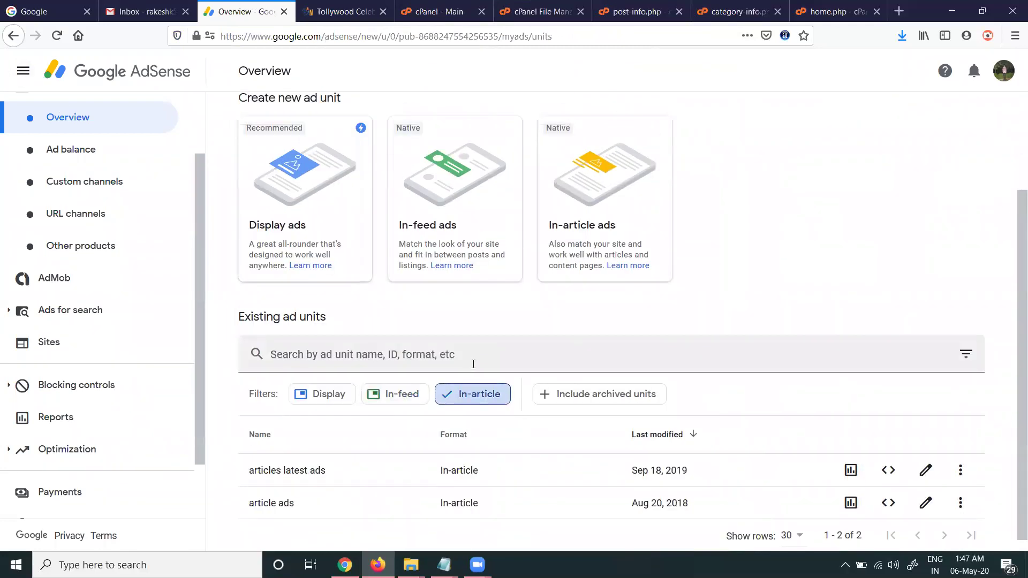
Open the ad code of the "articles latest ads" unit and copy the entire In-article code snippet
left_click(888, 471)
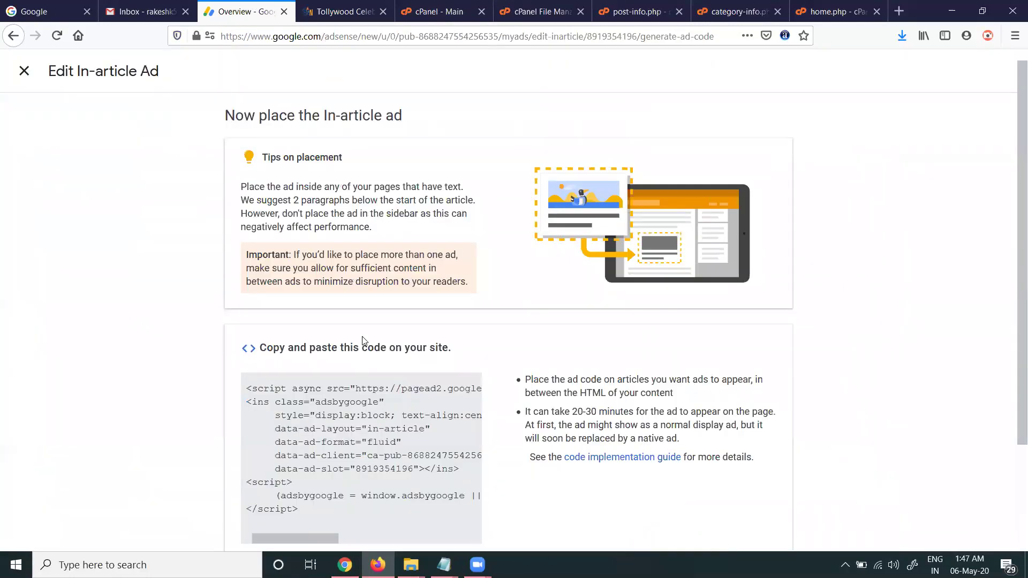
scroll(335, 388, "down", 1)
scroll(334, 388, "down", 1)
left_click_drag(319, 392, 251, 272)
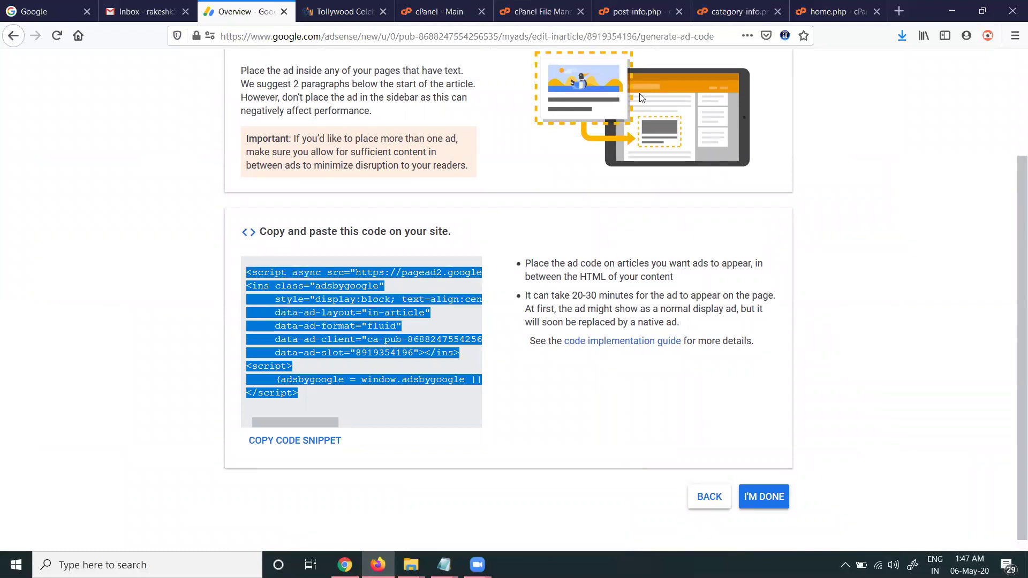
Replace the in-feed ad code on lines 320 to 329 of category-info.php with the copied In-article code and save the file
left_click(709, 21)
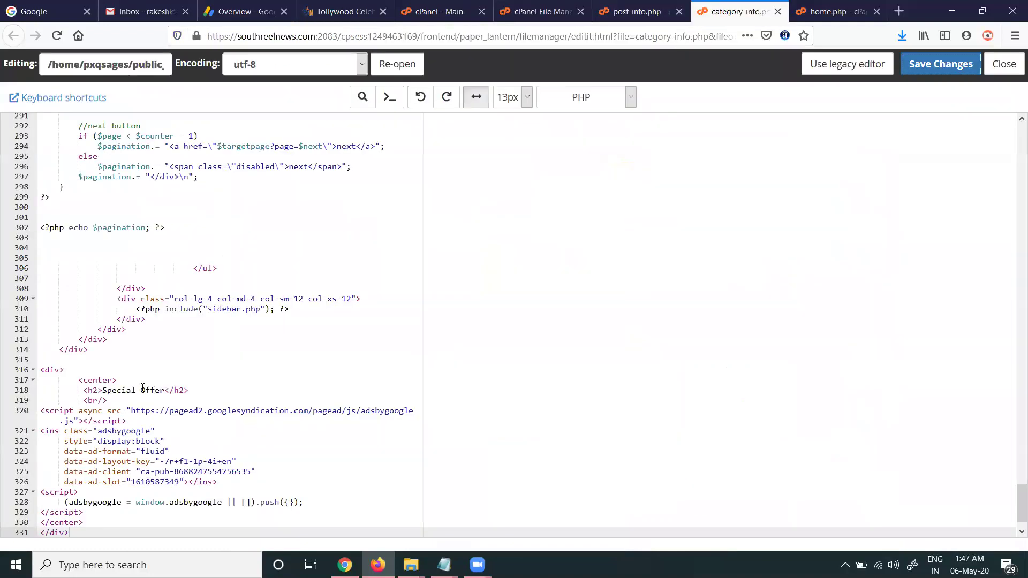
scroll(142, 388, "down", 1)
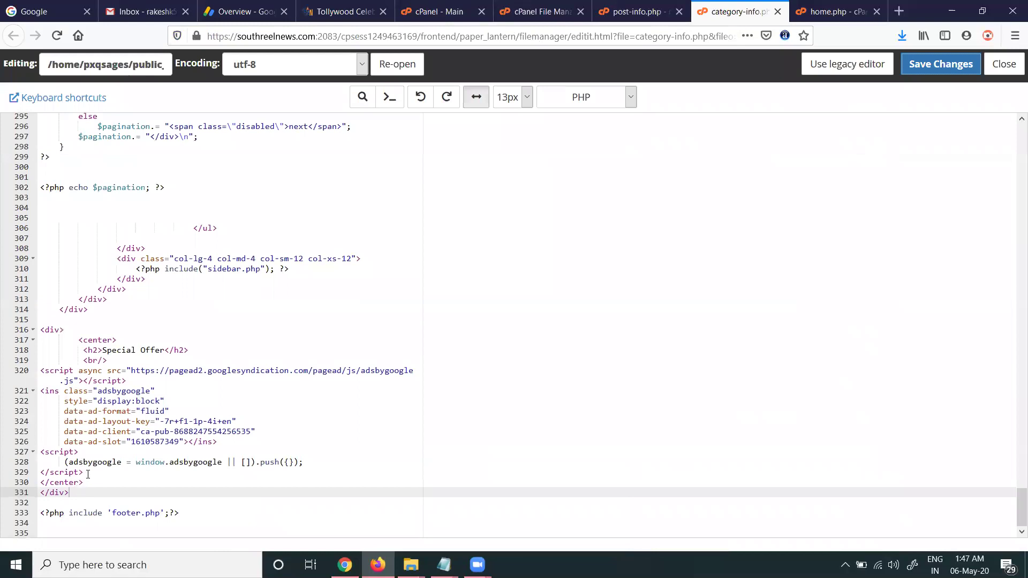
left_click_drag(88, 474, 42, 369)
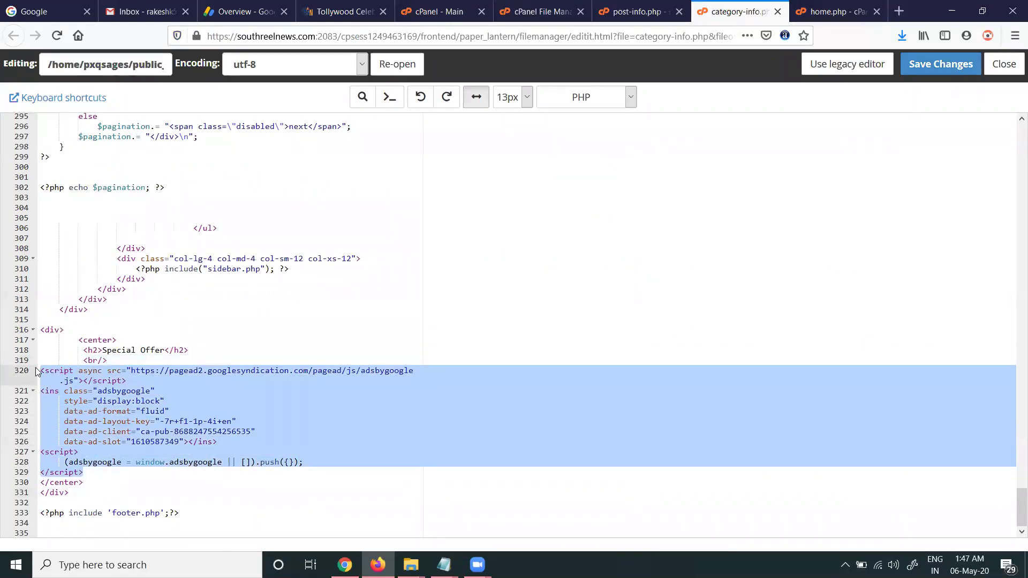
key("ctrl+v")
left_click(949, 66)
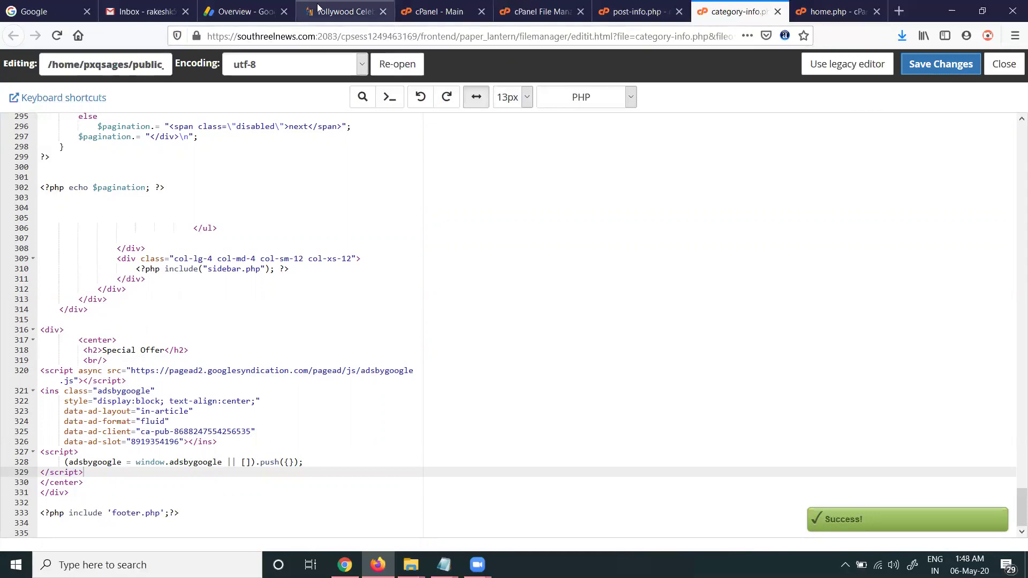
Open the Movie News category page, check its category/info address, and inspect the Special Offer section below the pagination, reloading the page
left_click(343, 12)
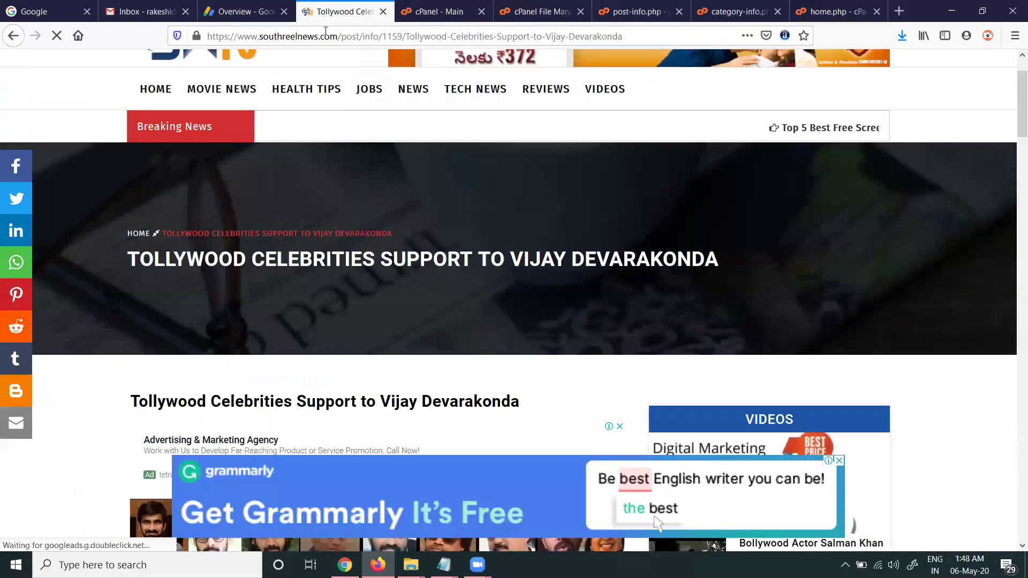
left_click(219, 91)
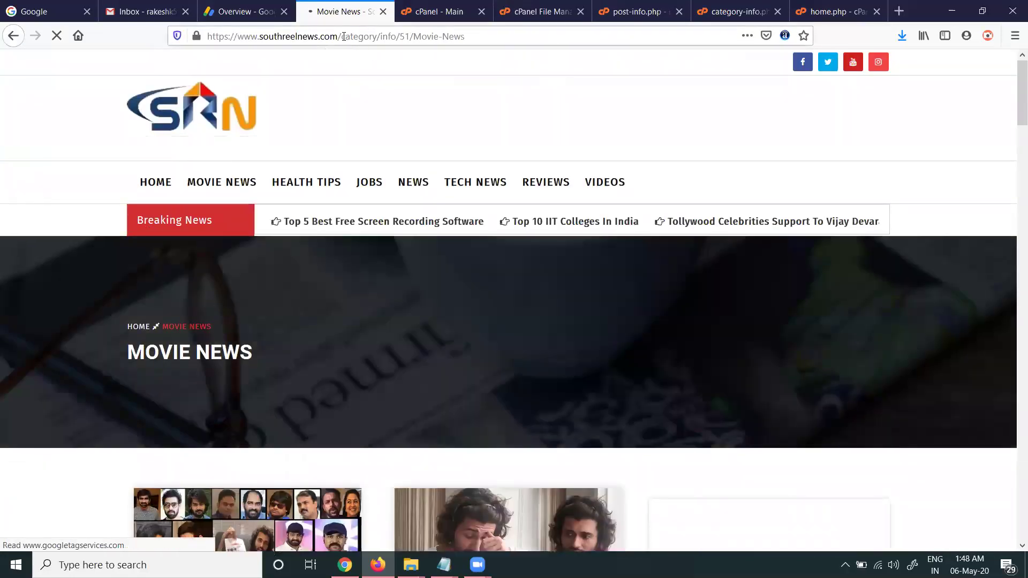
left_click(357, 36)
left_click_drag(342, 36, 397, 36)
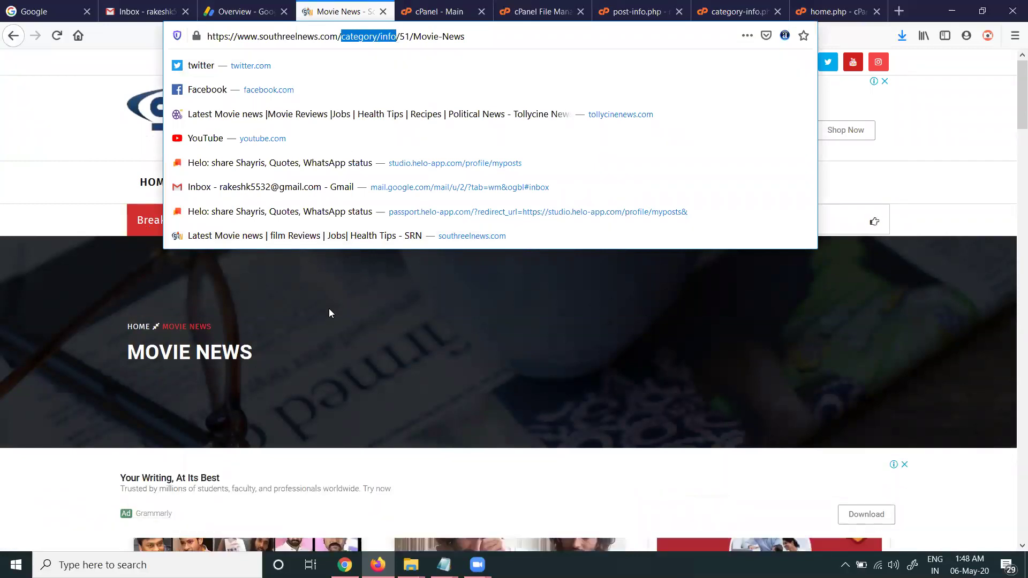
scroll(330, 316, "down", 10)
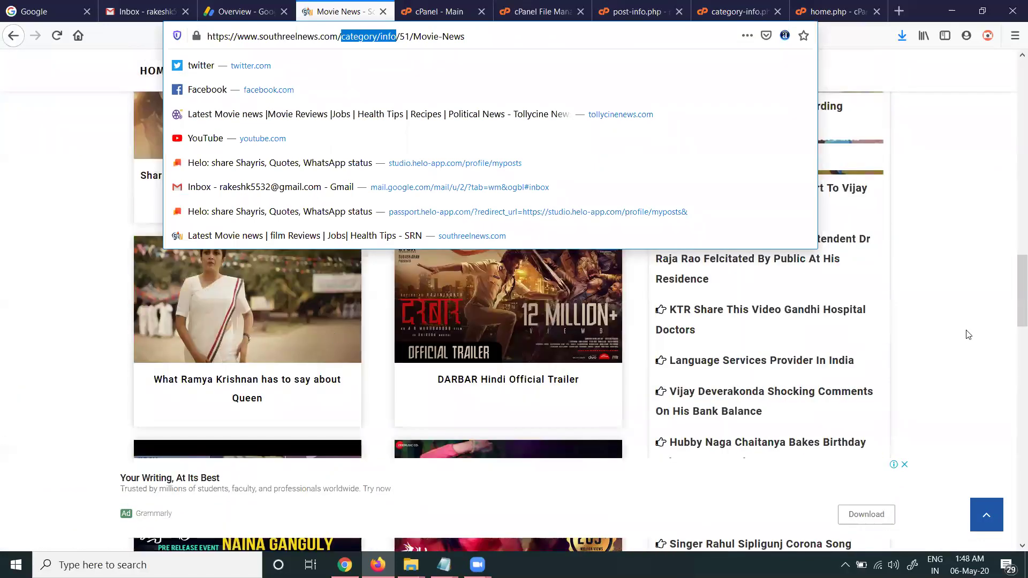
left_click(948, 332)
scroll(949, 333, "down", 10)
scroll(949, 335, "down", 5)
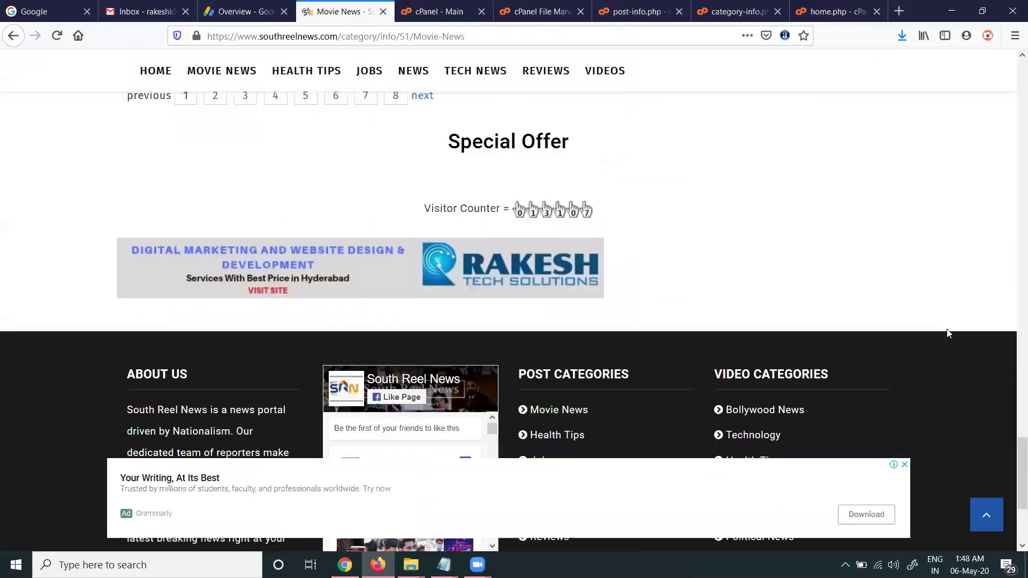
left_click(50, 35)
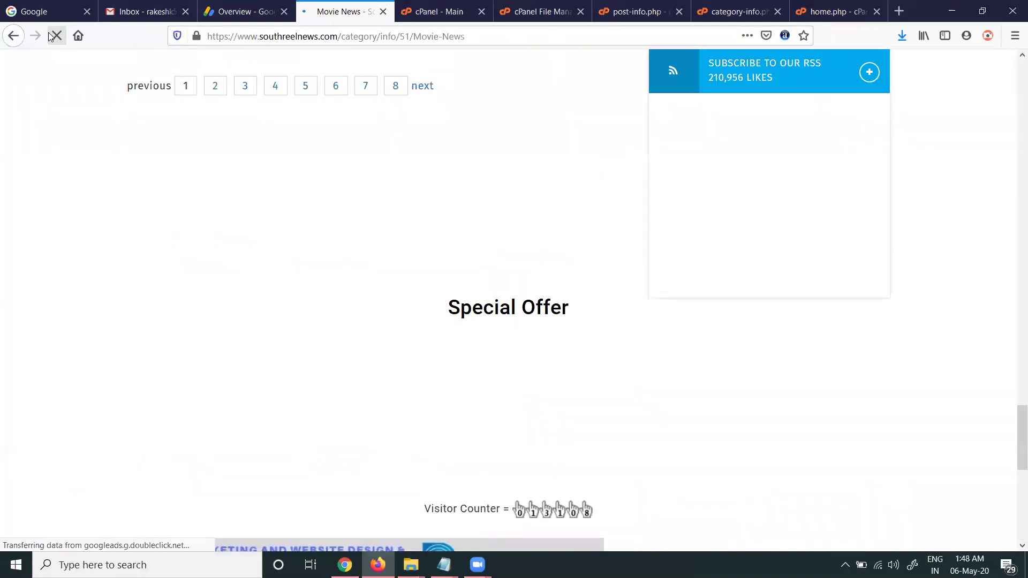
scroll(495, 274, "down", 3)
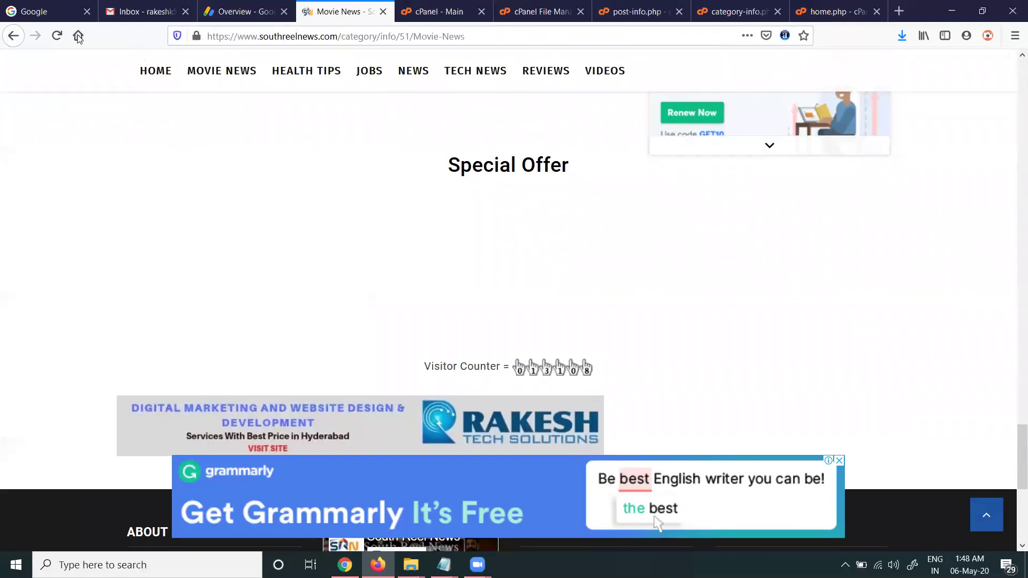
Reload the Movie News category page and inspect the Special Offer section between the pagination and the visitor counter
left_click(56, 35)
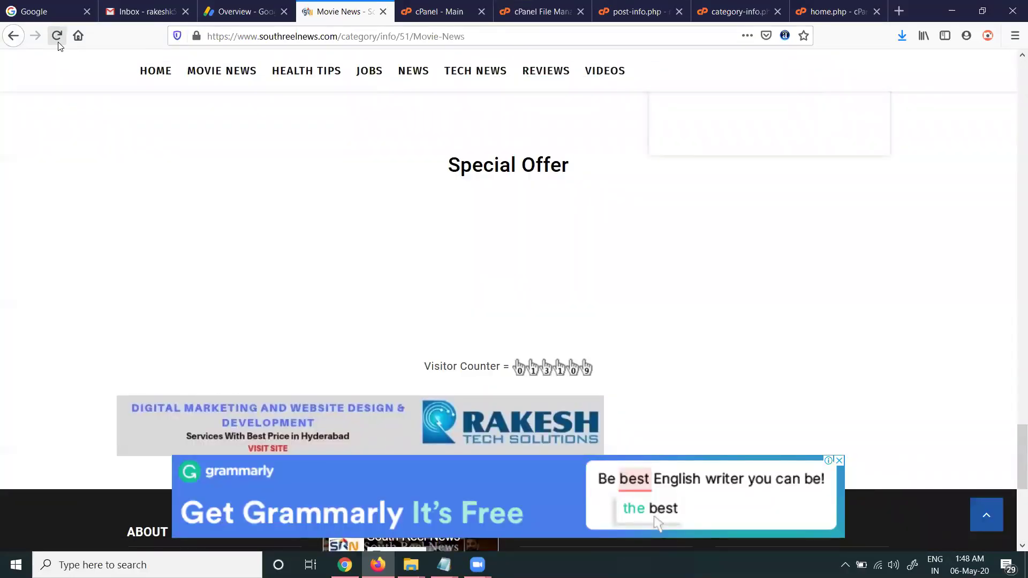
left_click(57, 41)
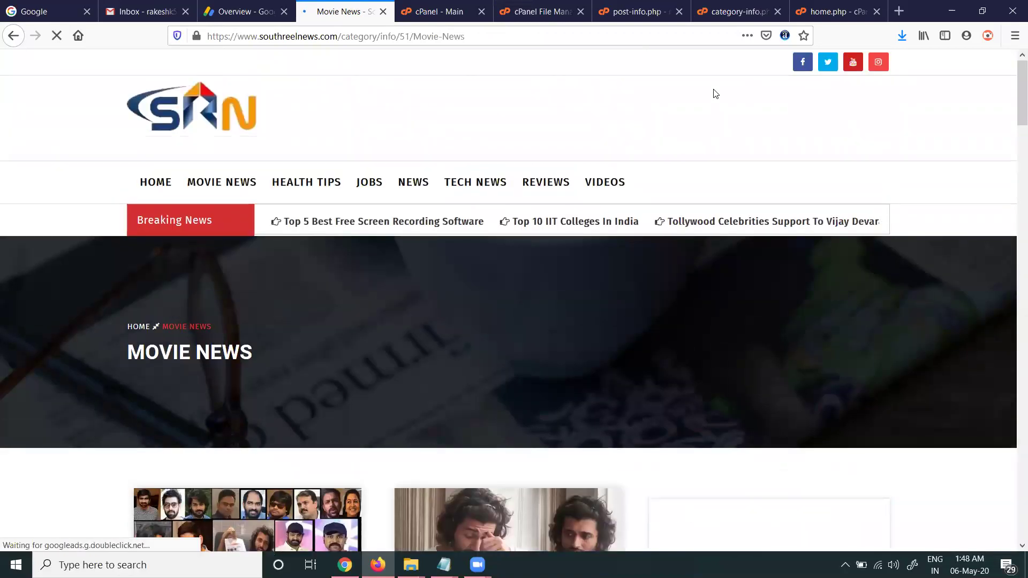
scroll(569, 241, "down", 6)
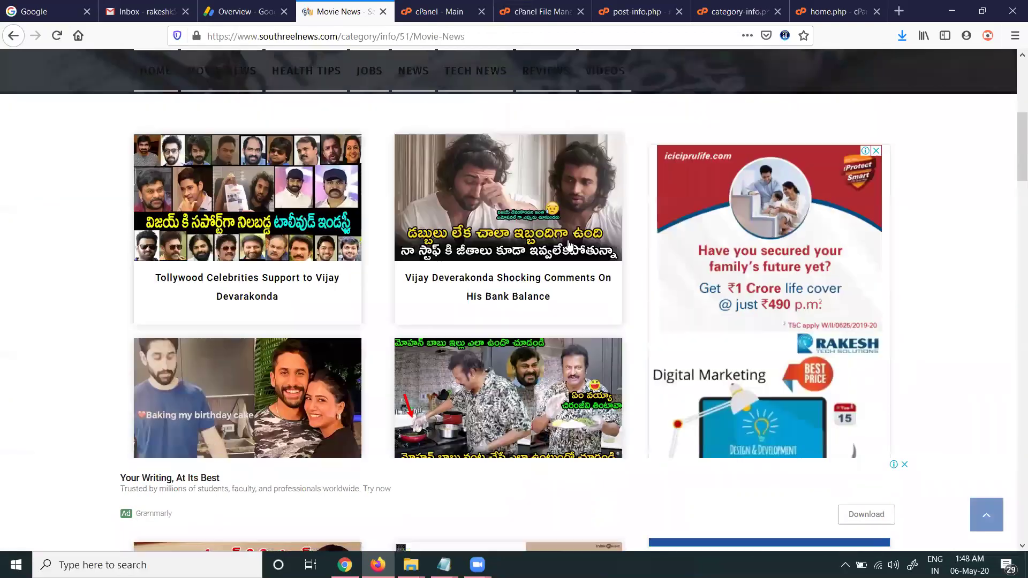
scroll(570, 244, "down", 15)
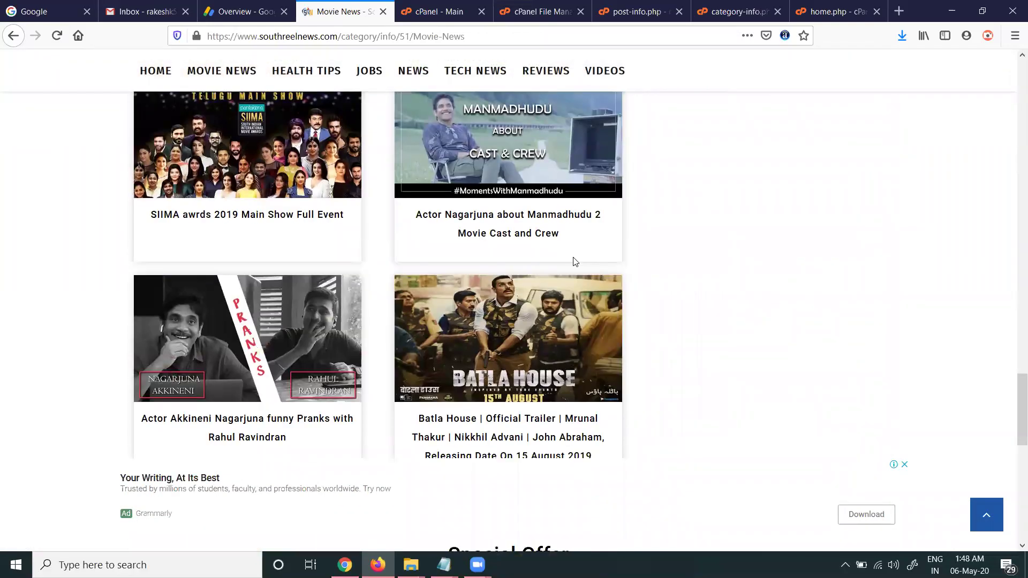
scroll(576, 262, "down", 10)
scroll(574, 263, "up", 4)
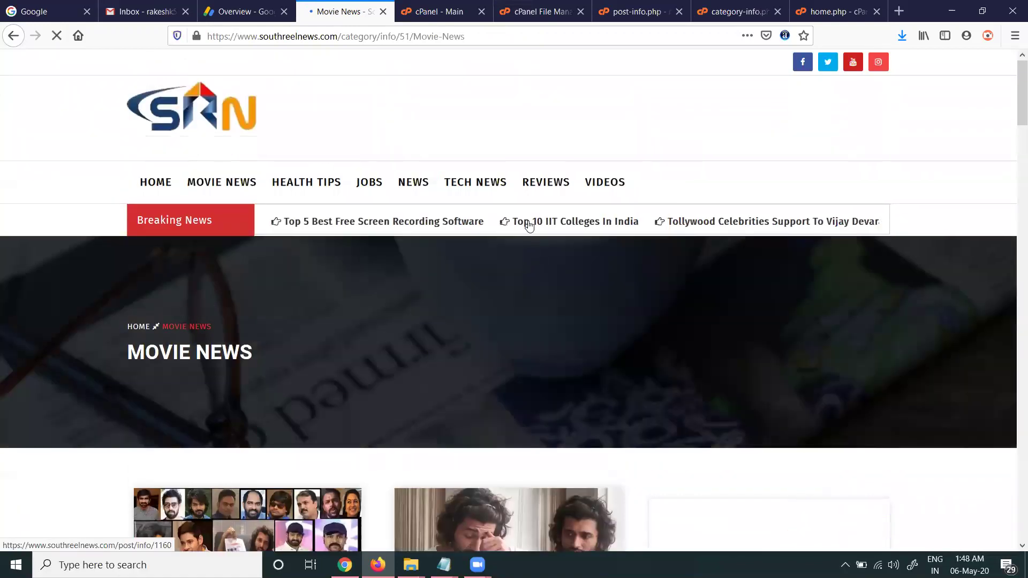
scroll(530, 231, "down", 10)
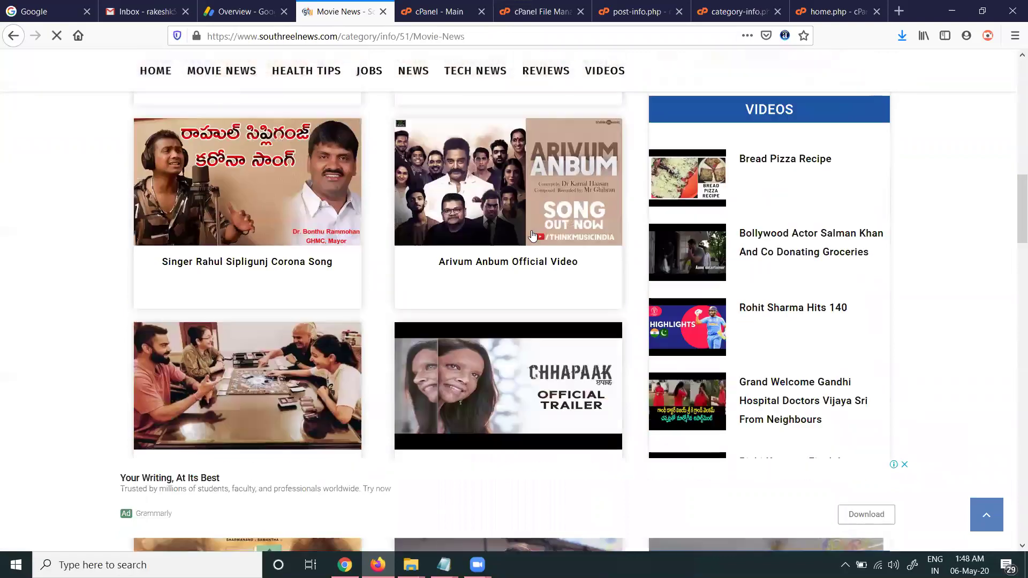
scroll(533, 234, "down", 15)
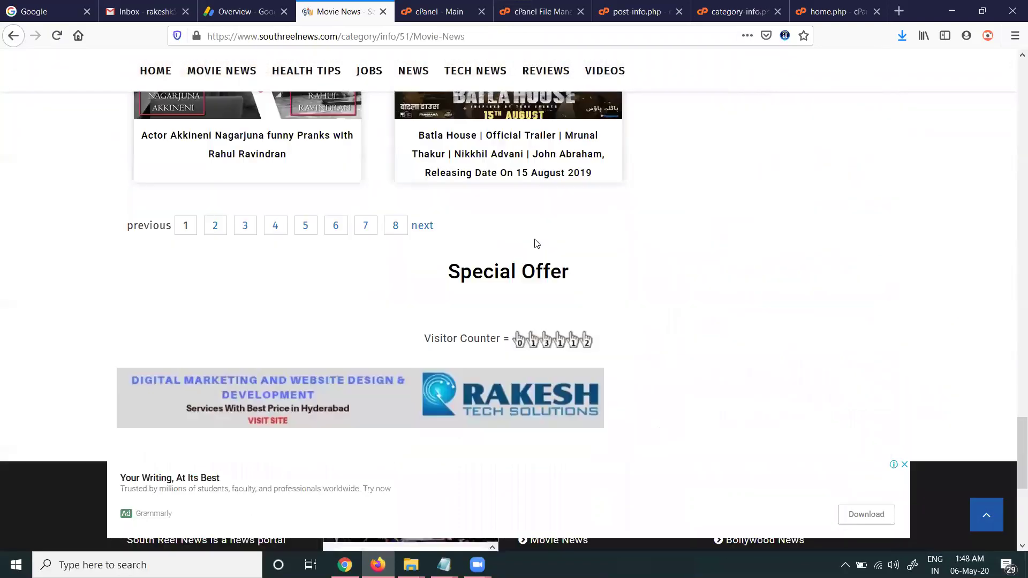
scroll(537, 243, "down", 1)
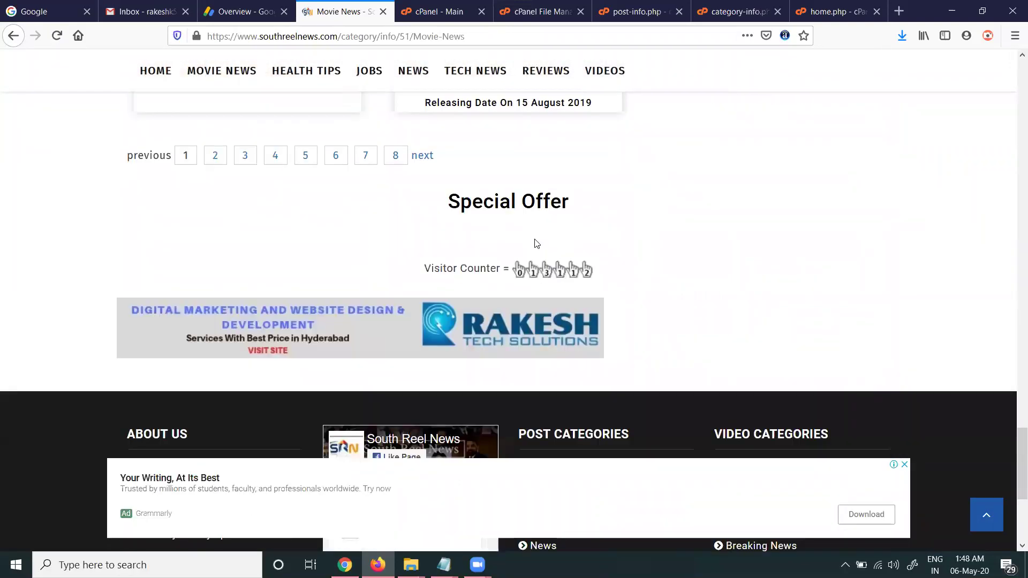
Review the In-article ad code in category-info.php, then reload the Movie News page and recheck its Special Offer section
left_click(739, 13)
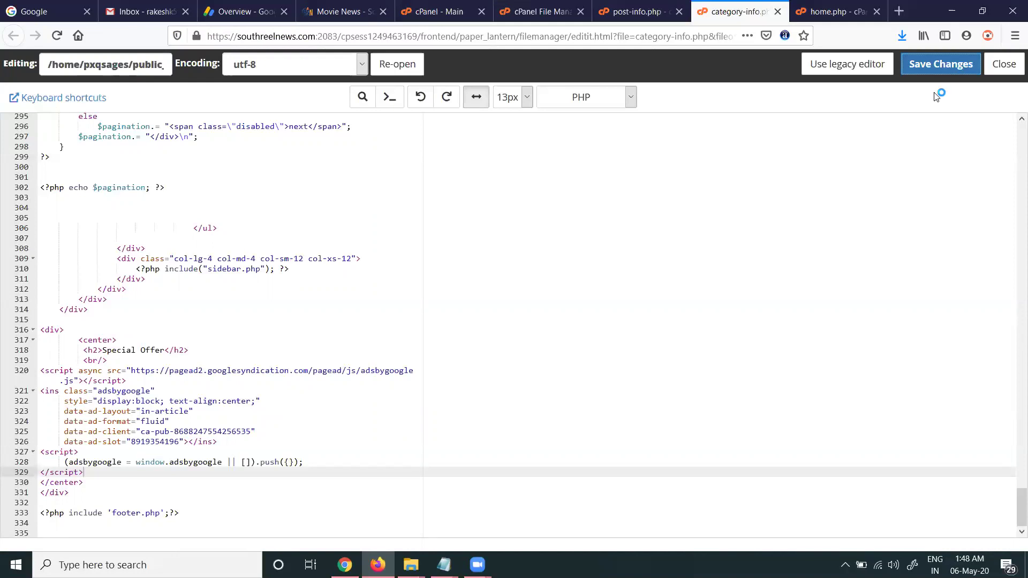
left_click(313, 16)
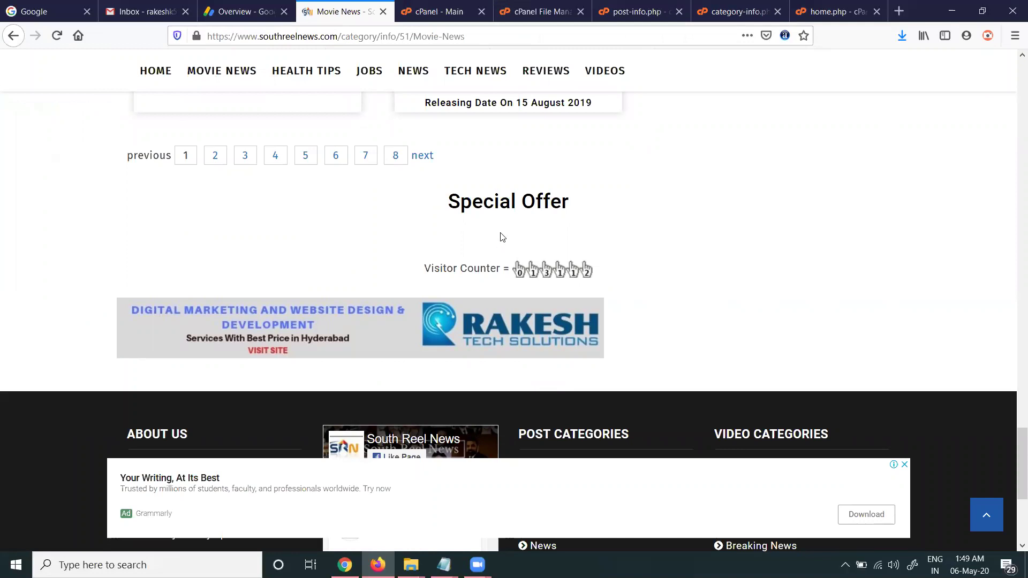
key("F5")
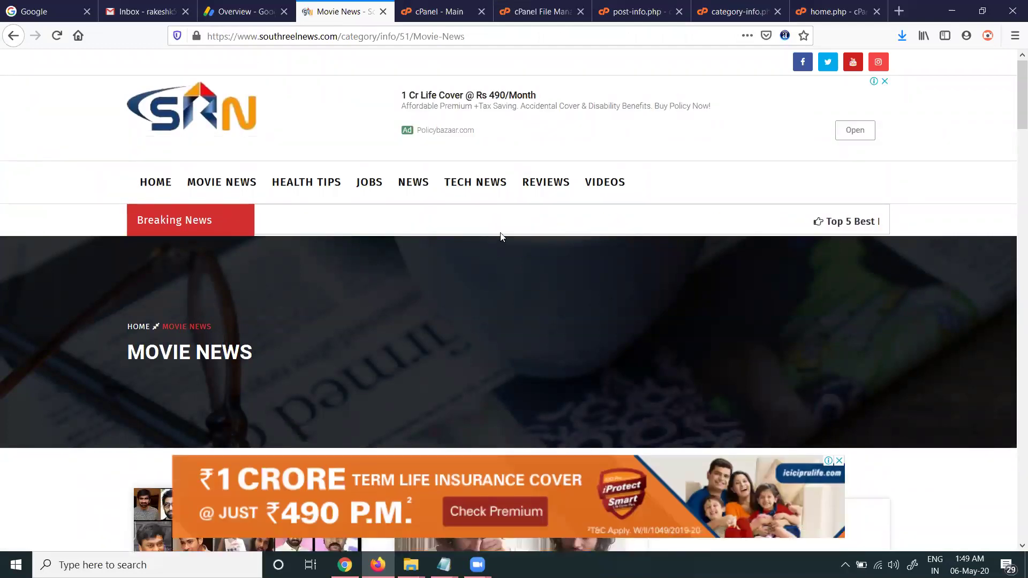
scroll(502, 236, "down", 15)
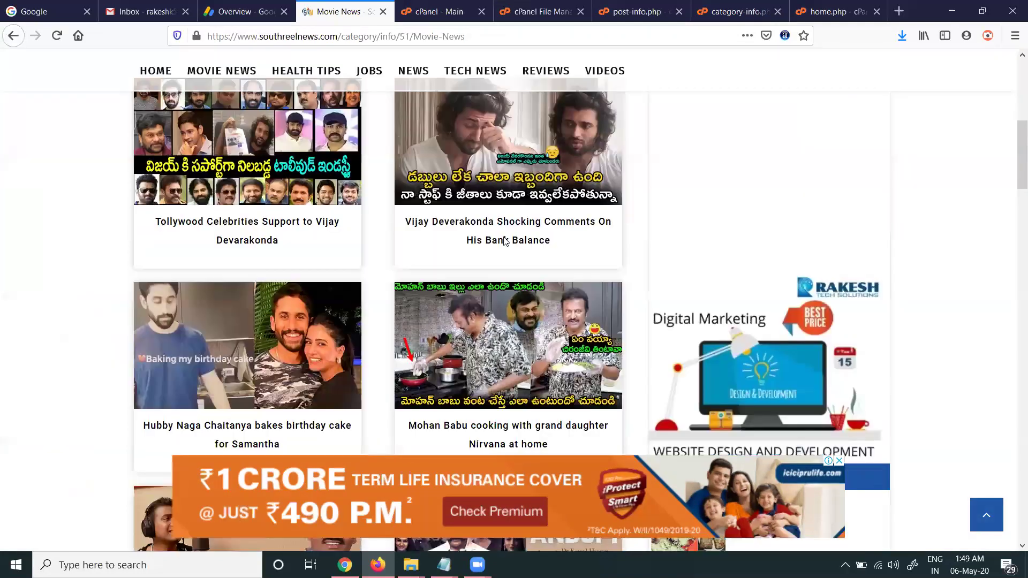
scroll(507, 248, "down", 10)
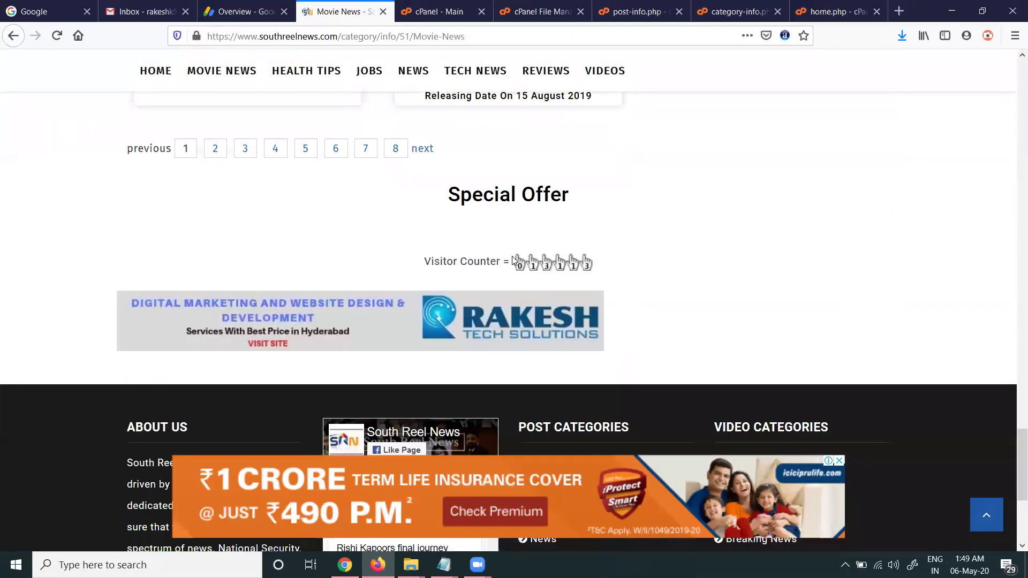
scroll(514, 259, "up", 5)
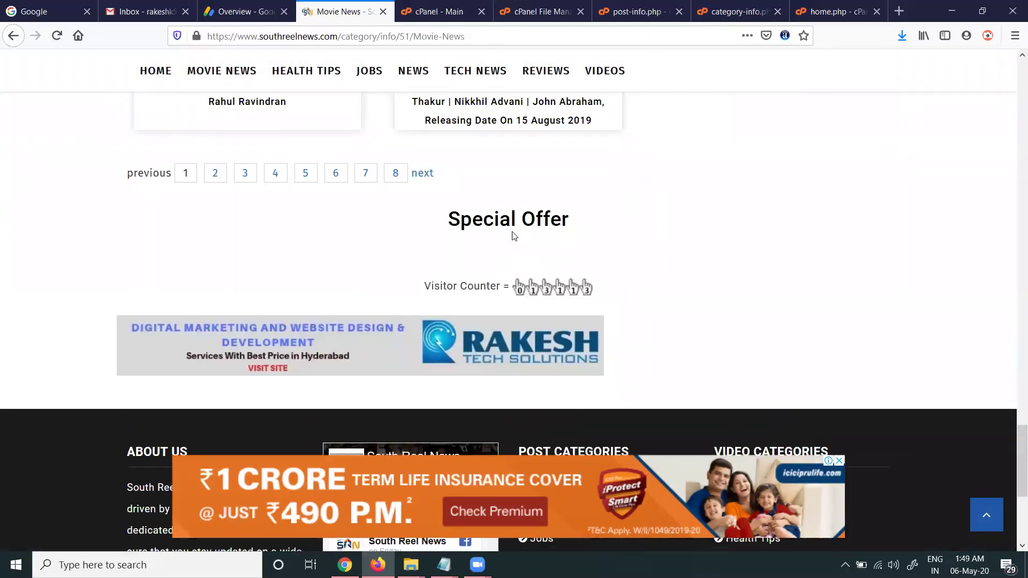
Undo the In-article code replacement in category-info.php to restore the in-feed ad code under the Special Offer heading
left_click(742, 10)
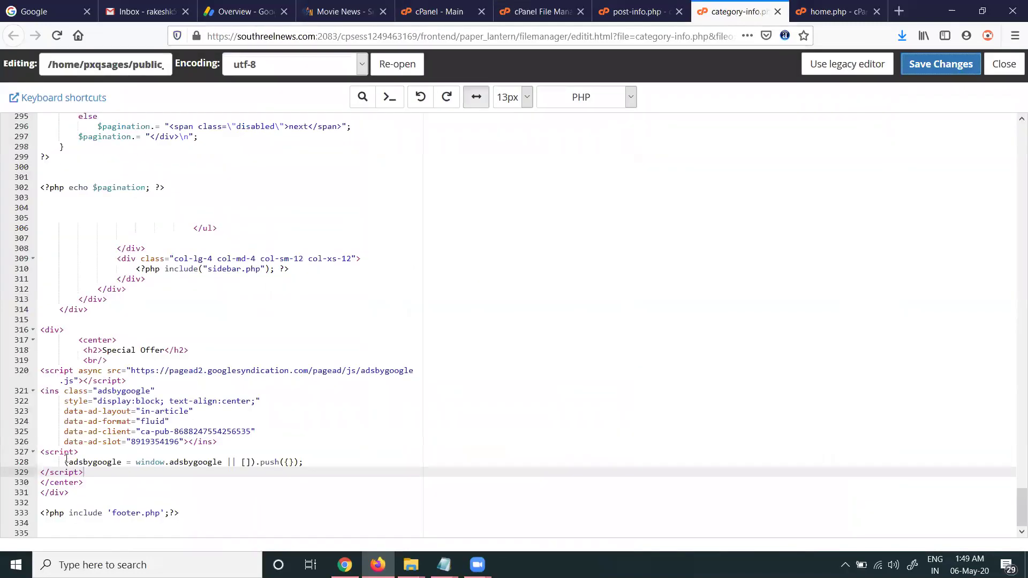
left_click(90, 475)
key("shift+Up")
key("shift+Up")
key("shift+Up")
key("shift+Up")
key("shift+Up")
key("shift+Up")
key("shift+Up")
key("shift+Up")
key("shift+Up")
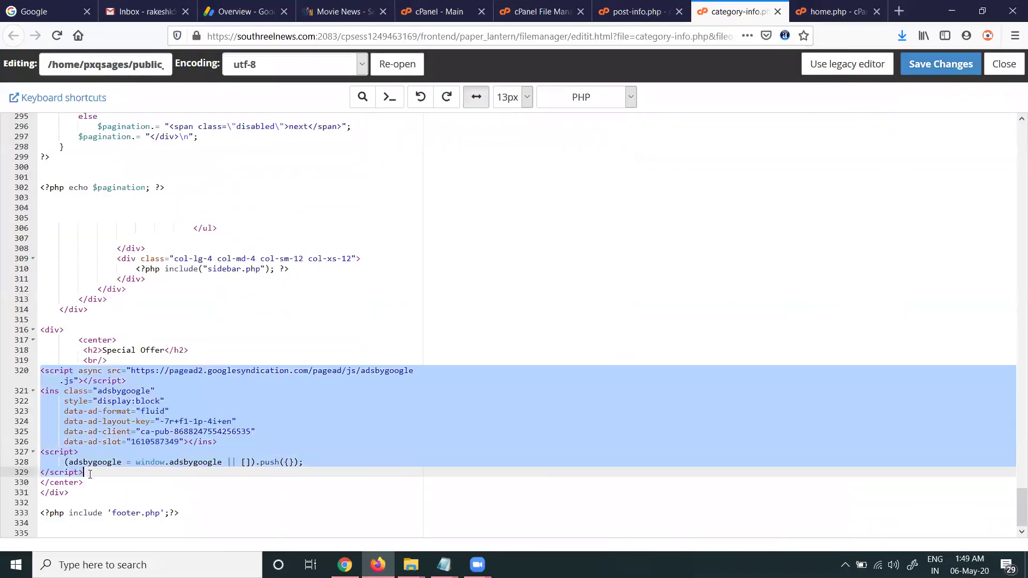
key("BackSpace")
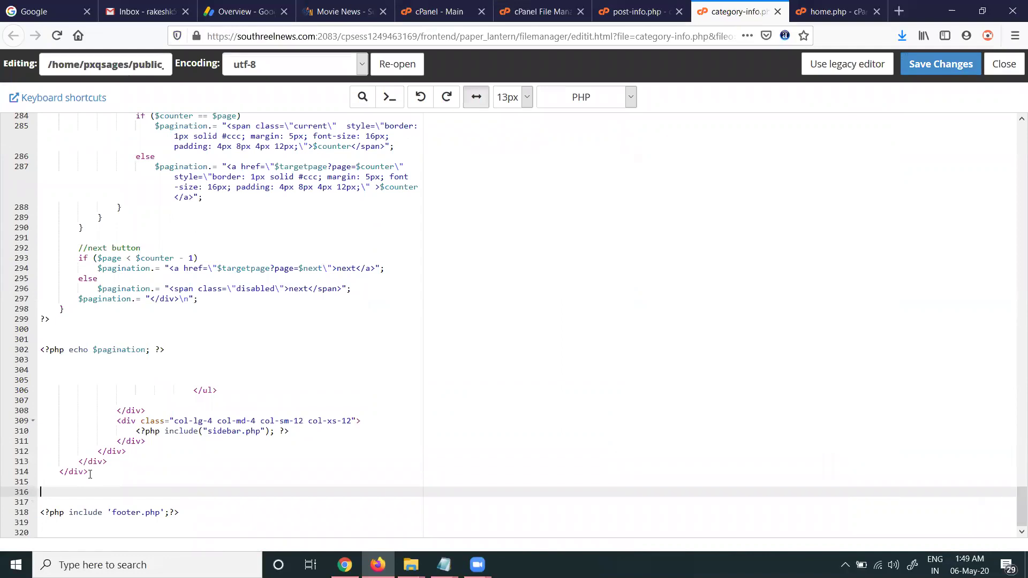
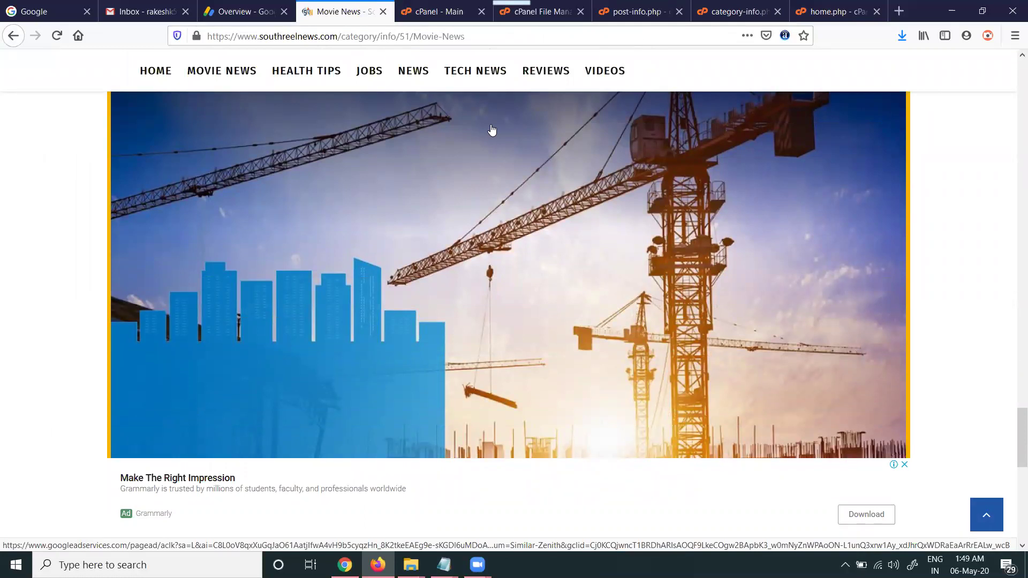
Examine the ad displayed under the Special Offer heading on the Movie News category page
scroll(492, 130, "down", 4)
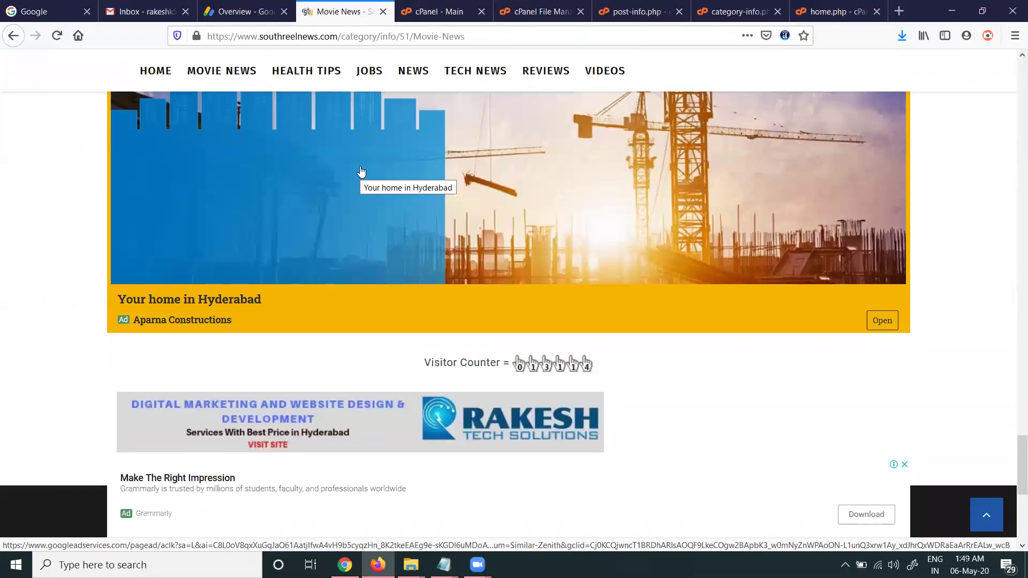
scroll(361, 171, "down", 5)
scroll(362, 171, "up", 7)
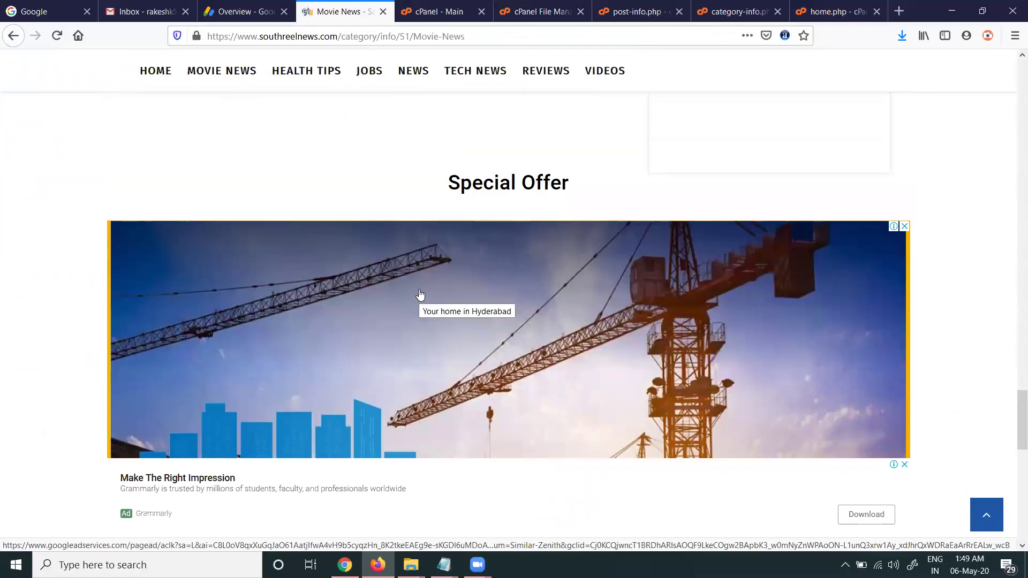
Replace the in-feed ad code on lines 320 to 329 of category-info.php with the In-article code, save, and reload the Movie News page
left_click(236, 6)
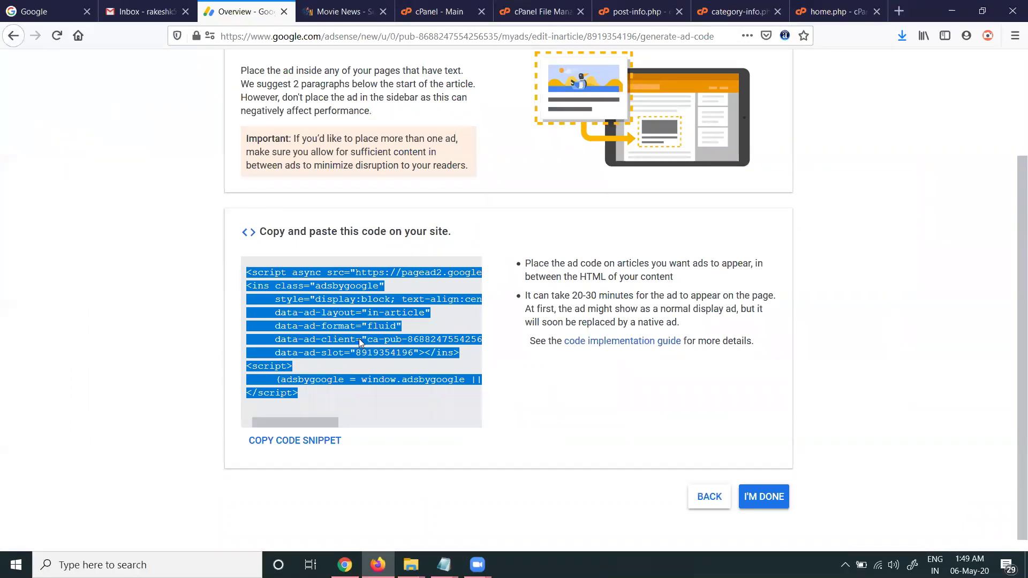
scroll(369, 336, "up", 3)
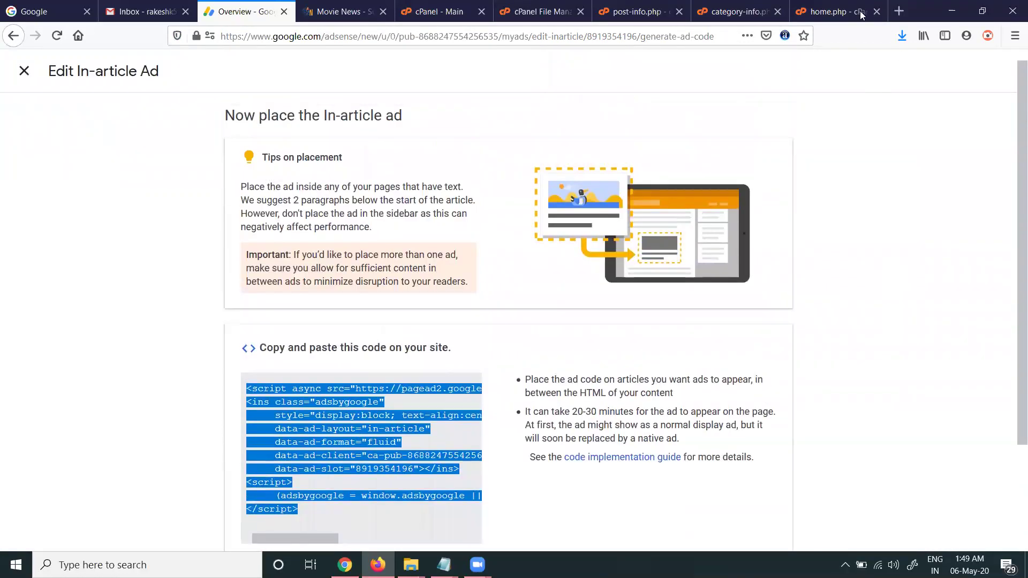
left_click(742, 11)
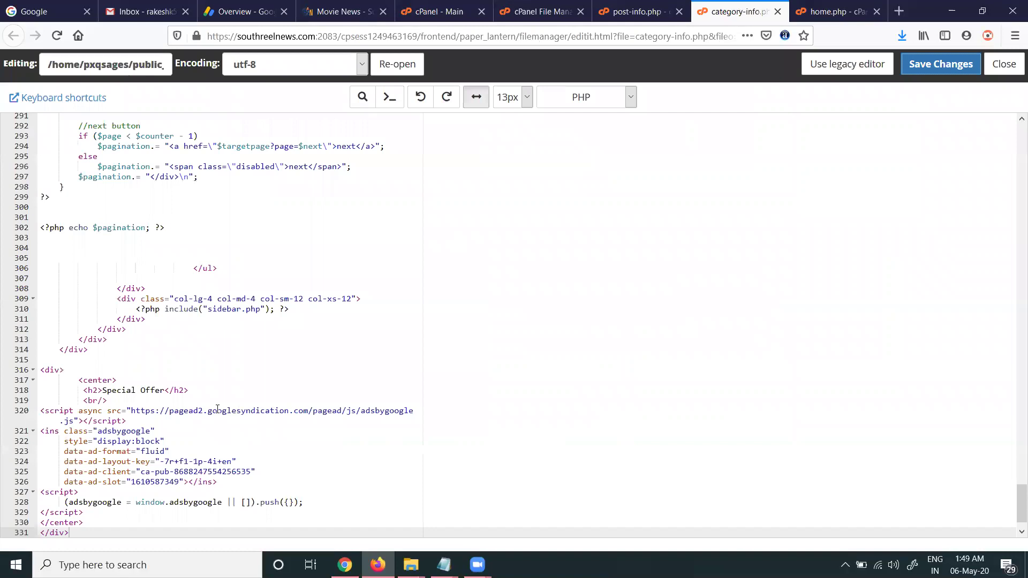
scroll(217, 409, "down", 2)
left_click_drag(94, 474, 46, 371)
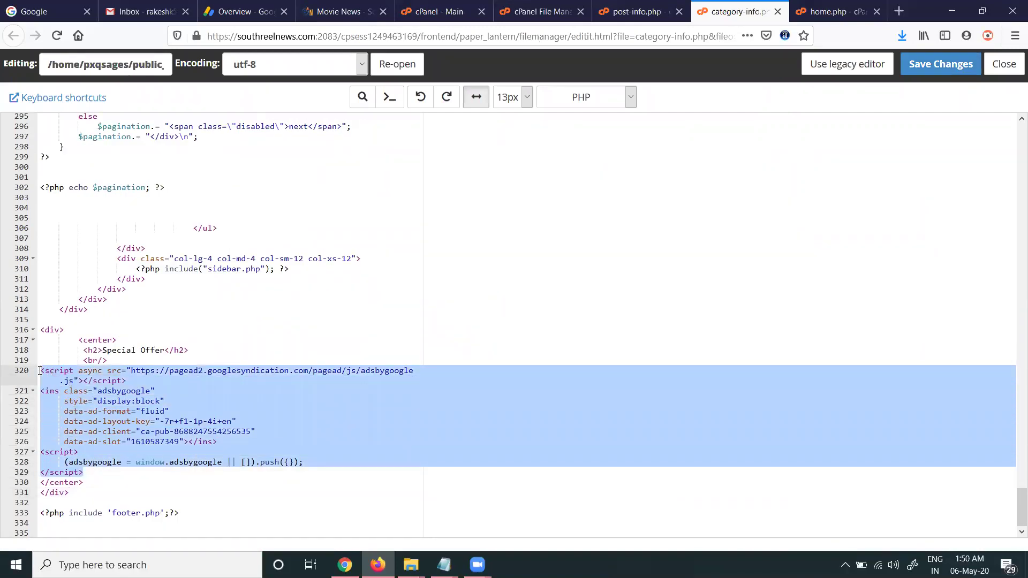
key("ctrl+v")
left_click(941, 65)
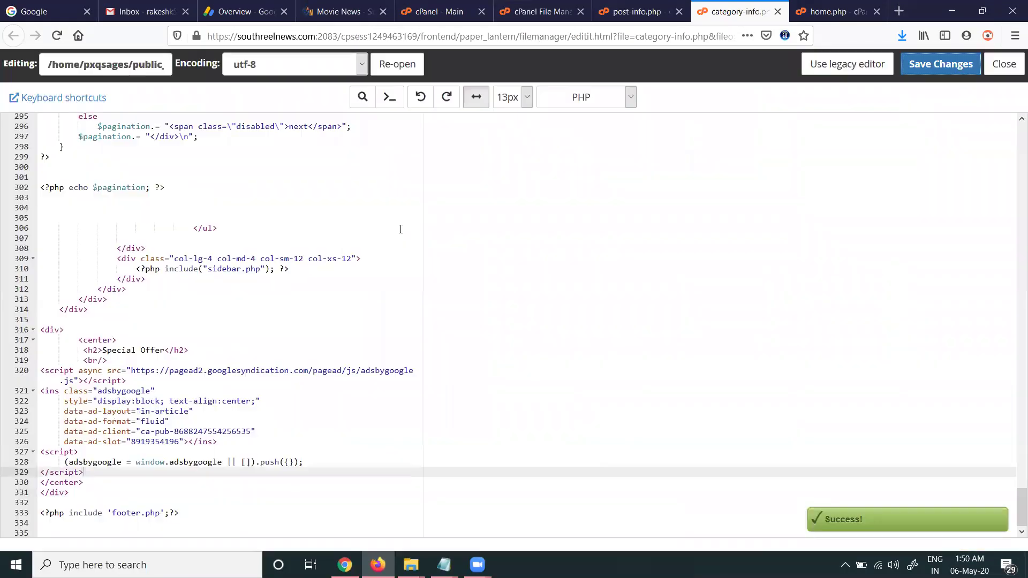
left_click(340, 12)
left_click(57, 36)
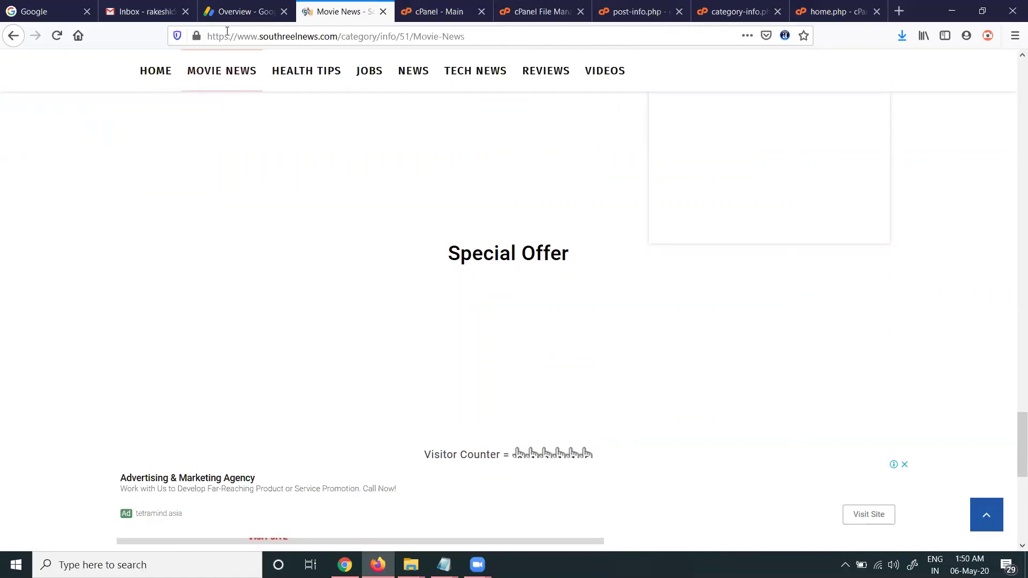
Filter the existing AdSense ad units to Display only and copy the HTML code of the main_Blog1_1x1_as unit modified Jan 7, 2020
left_click(234, 13)
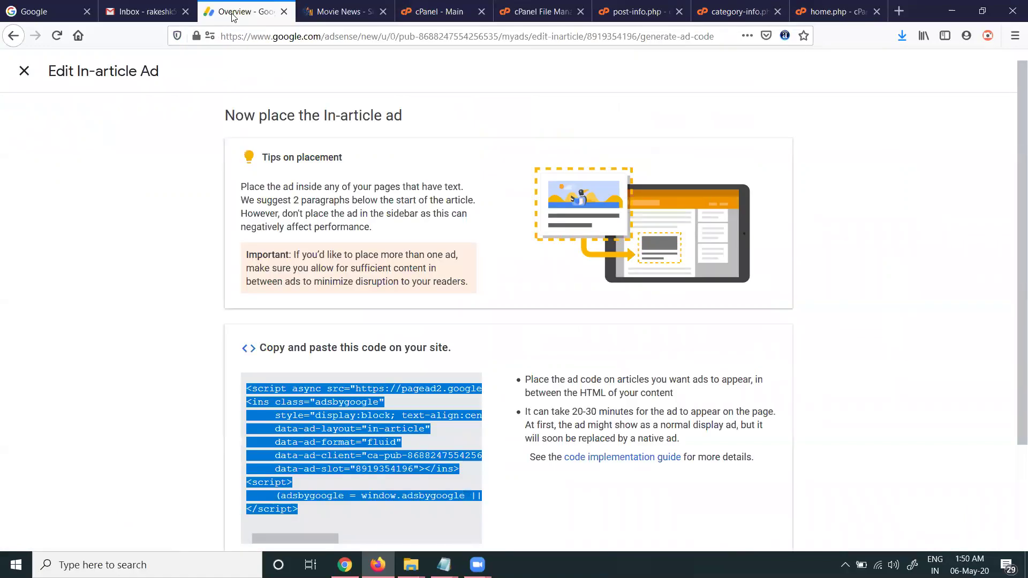
left_click(20, 75)
scroll(314, 356, "down", 2)
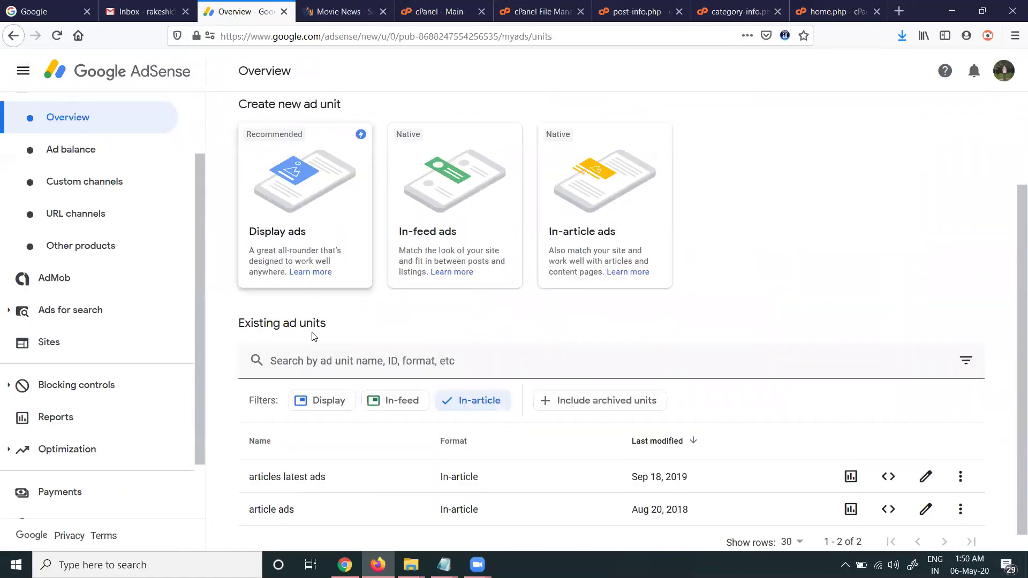
left_click(324, 395)
left_click(462, 399)
scroll(471, 391, "down", 3)
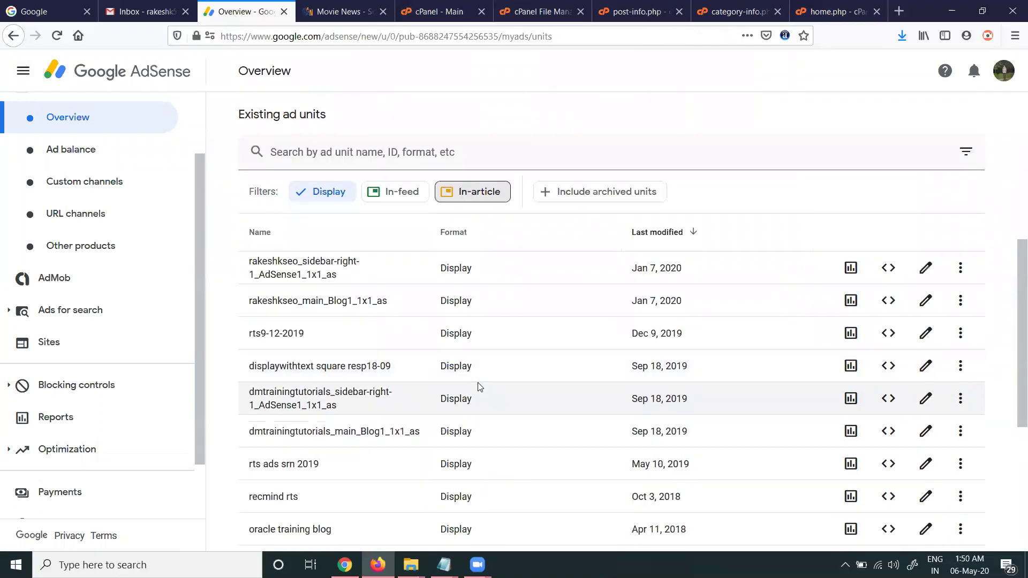
left_click(890, 304)
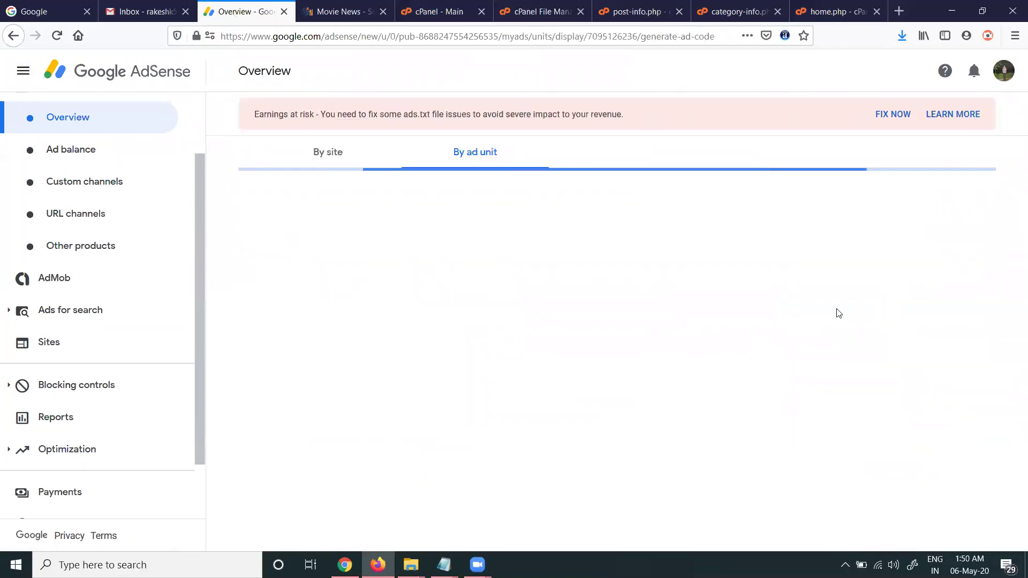
left_click_drag(349, 371, 271, 242)
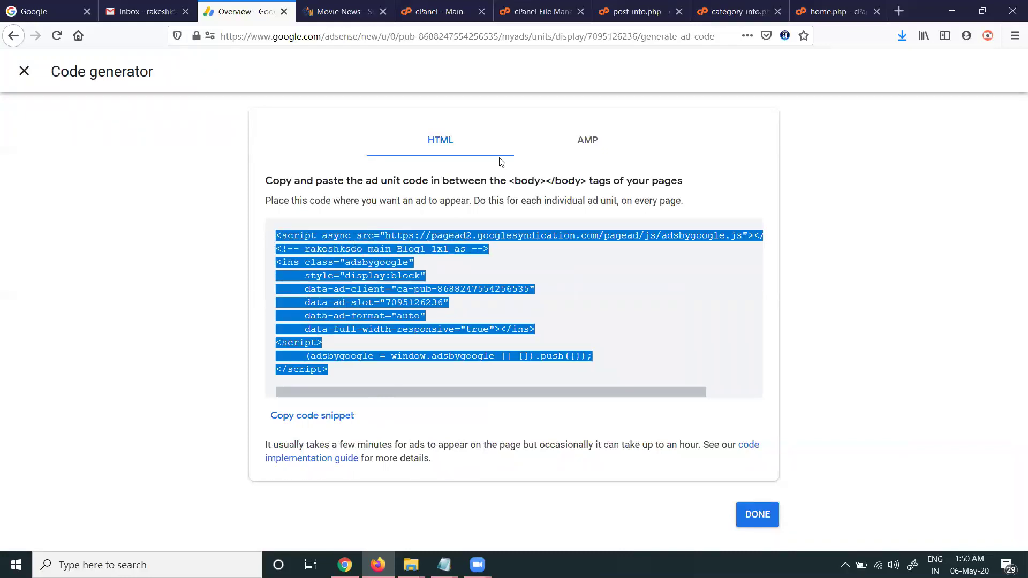
Replace the In-article code on lines 320 to 329 of category-info.php with the copied Display ad code, save, and reload the Movie News page
left_click(720, 11)
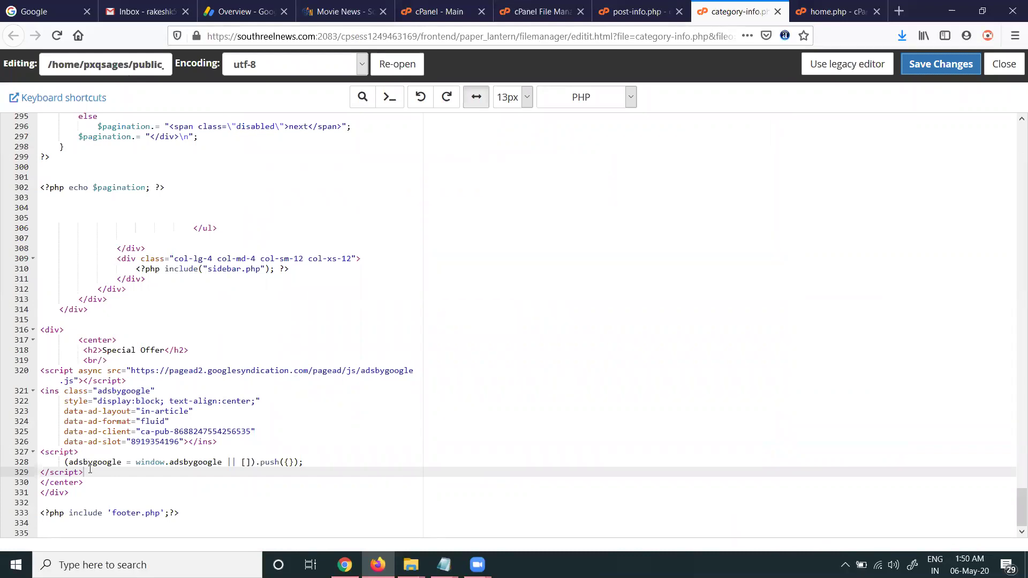
left_click_drag(84, 474, 40, 371)
key("ctrl+v")
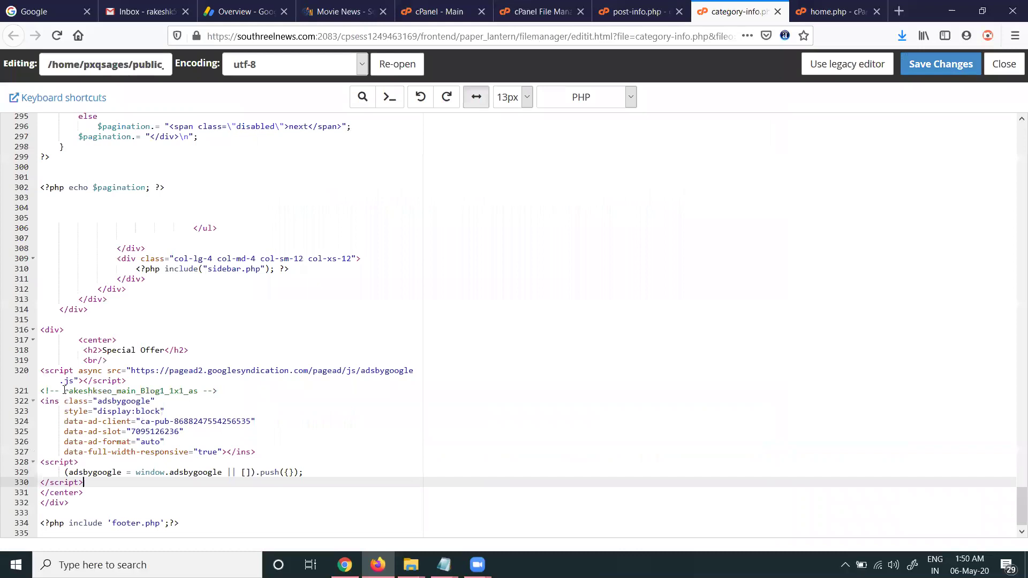
left_click(934, 64)
left_click(337, 11)
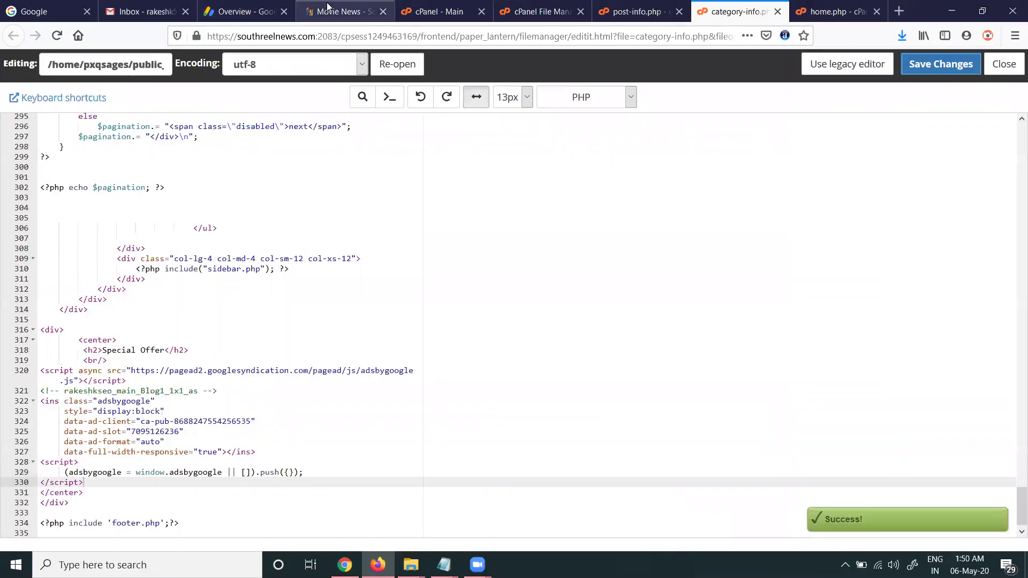
left_click(57, 36)
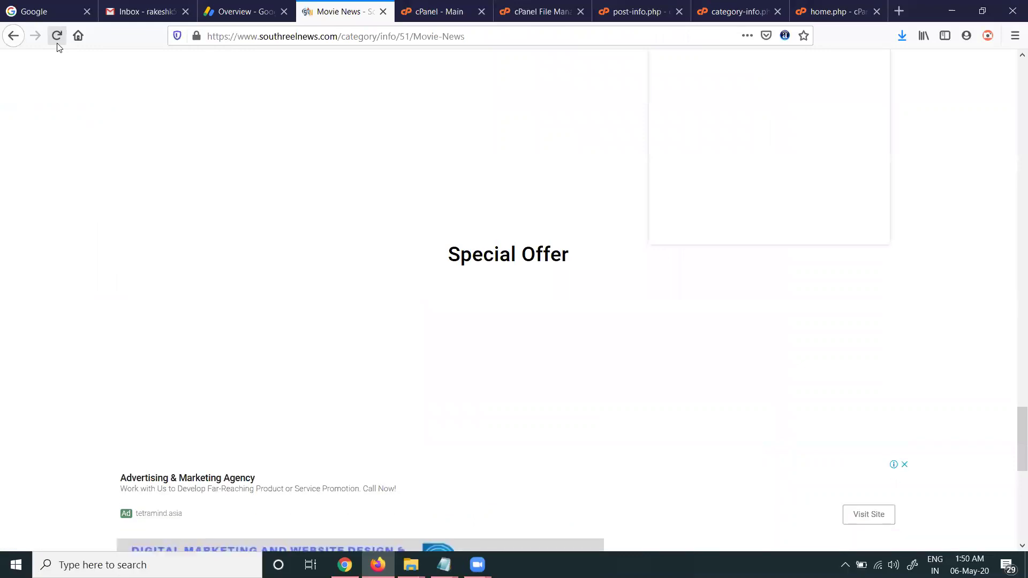
Reload the Movie News category page and check the ad area under its Special Offer heading
left_click(58, 43)
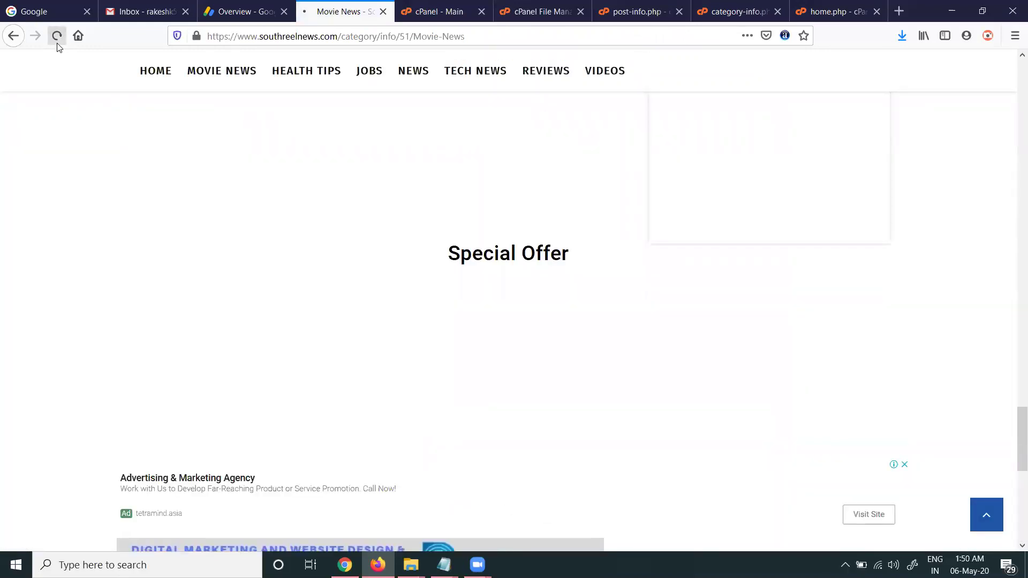
left_click(58, 43)
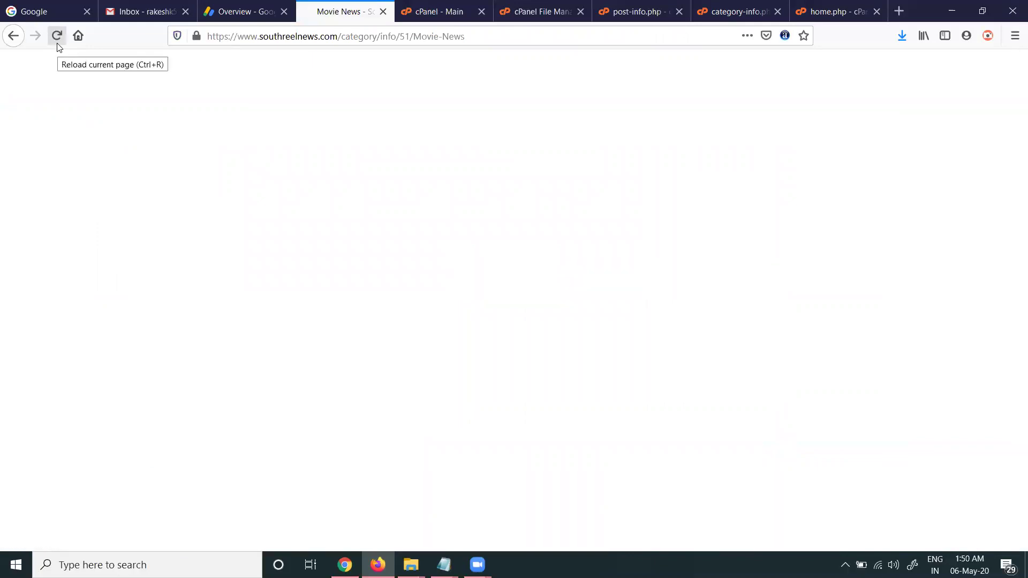
left_click(58, 44)
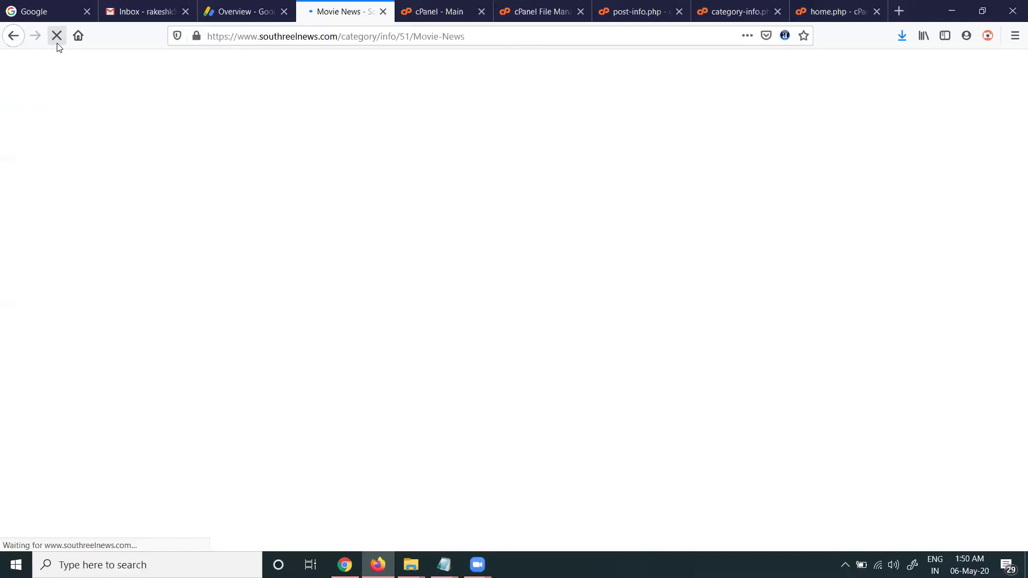
left_click(58, 44)
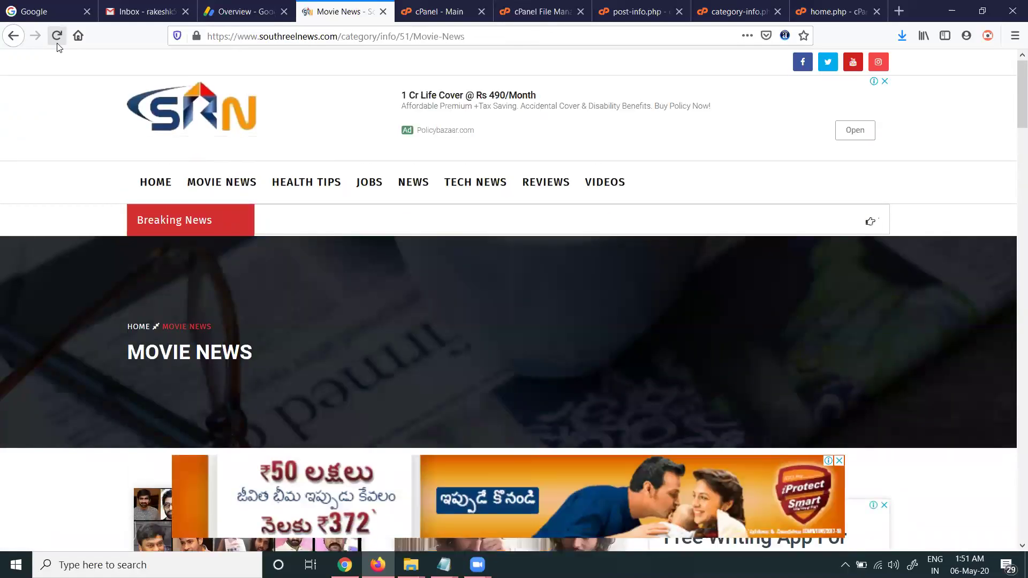
left_click(57, 43)
scroll(218, 192, "down", 10)
scroll(218, 193, "down", 15)
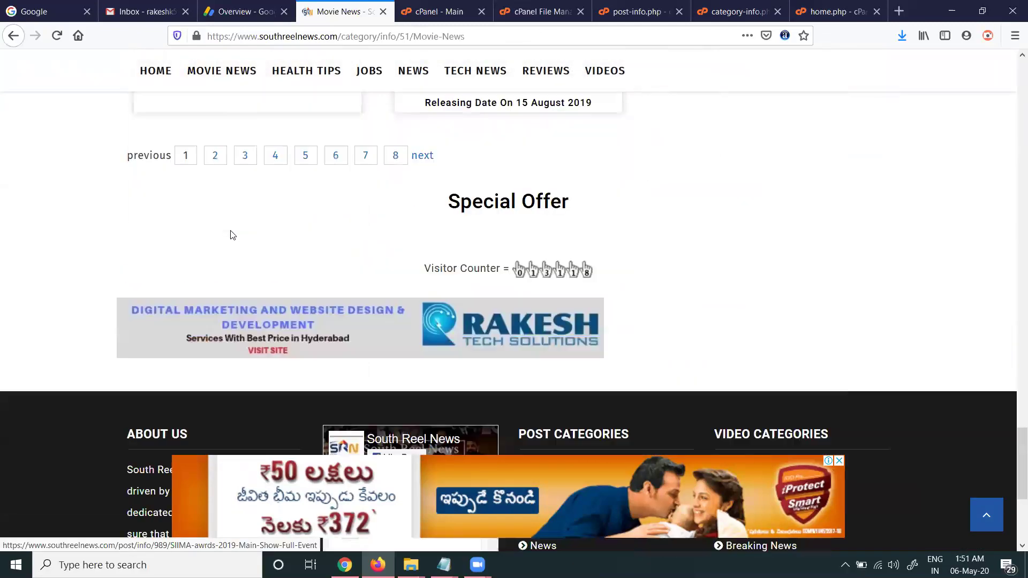
scroll(233, 236, "down", 1)
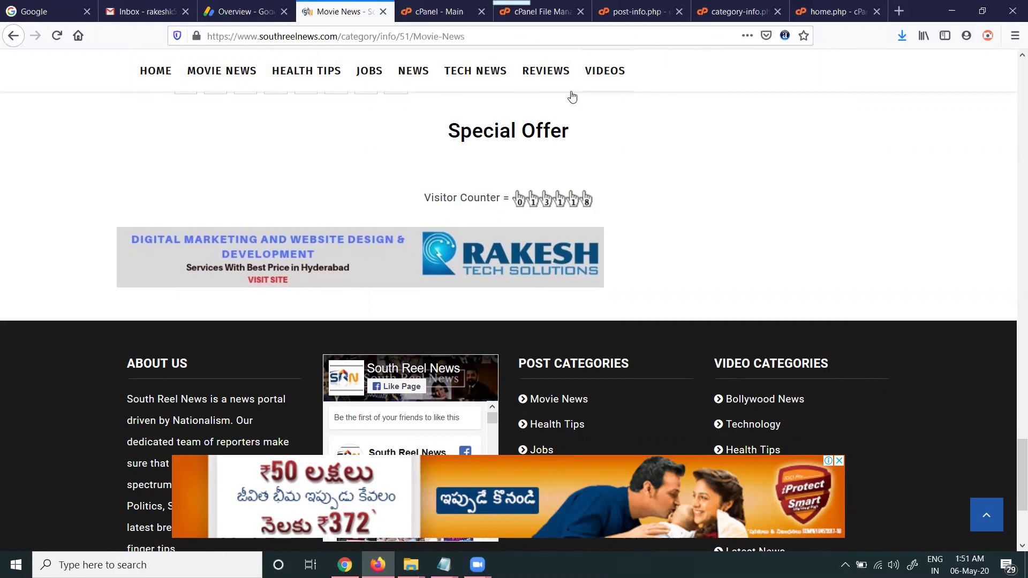
Open the site's home page and examine the ad displayed under its Special Offer heading
left_click(148, 80)
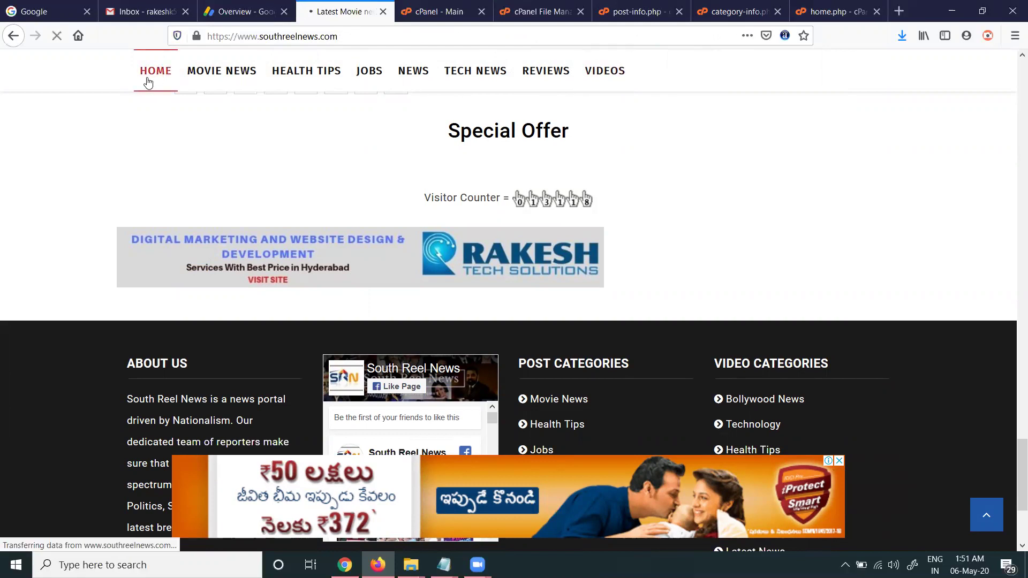
scroll(632, 257, "down", 5)
scroll(632, 257, "down", 20)
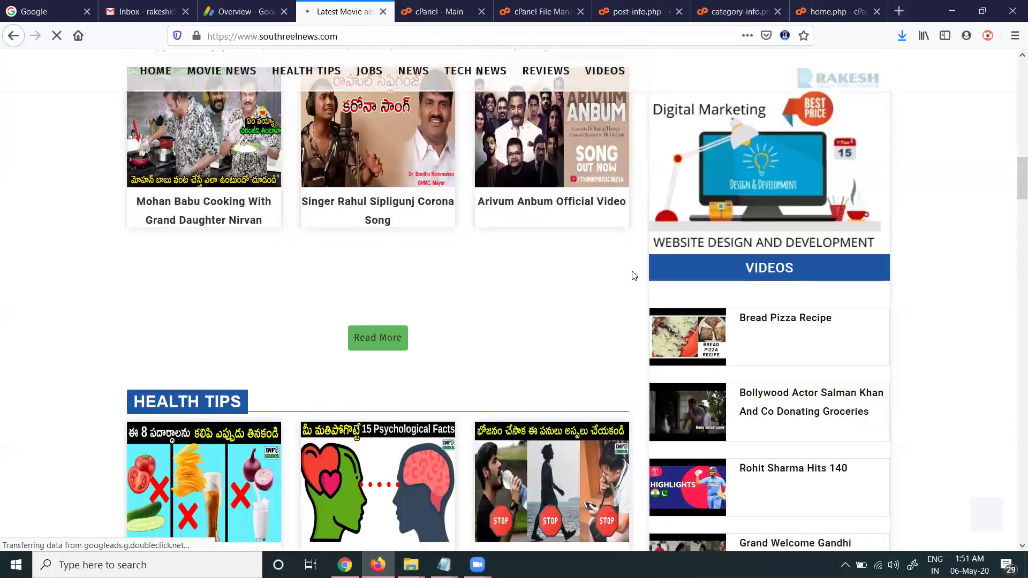
scroll(650, 448, "down", 10)
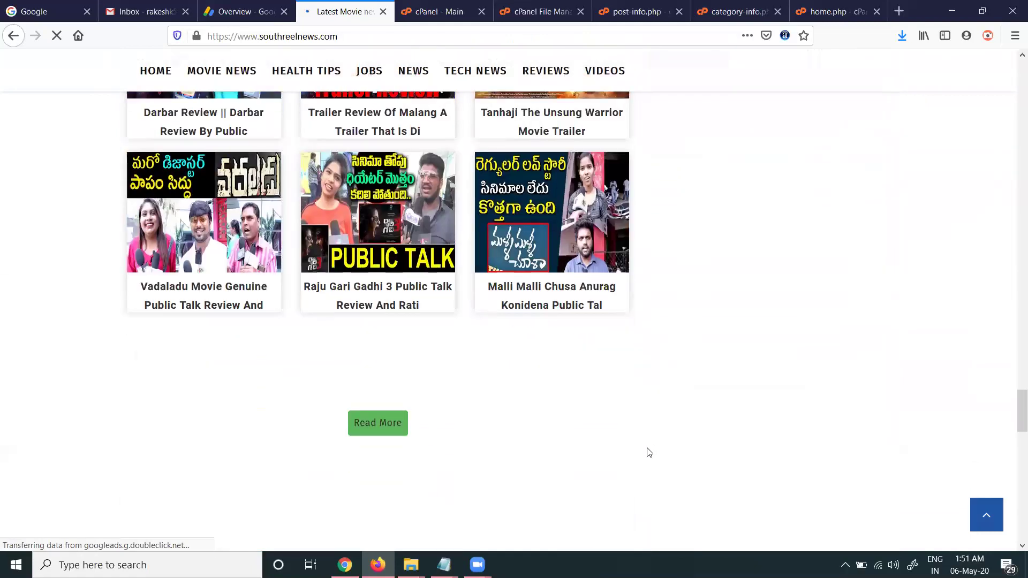
scroll(685, 285, "down", 2)
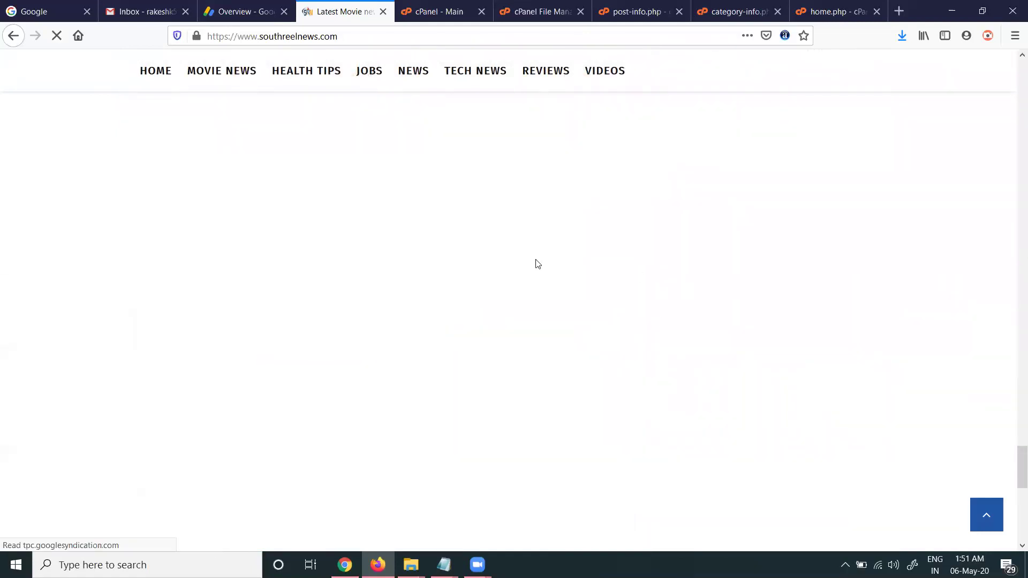
scroll(428, 232, "up", 5)
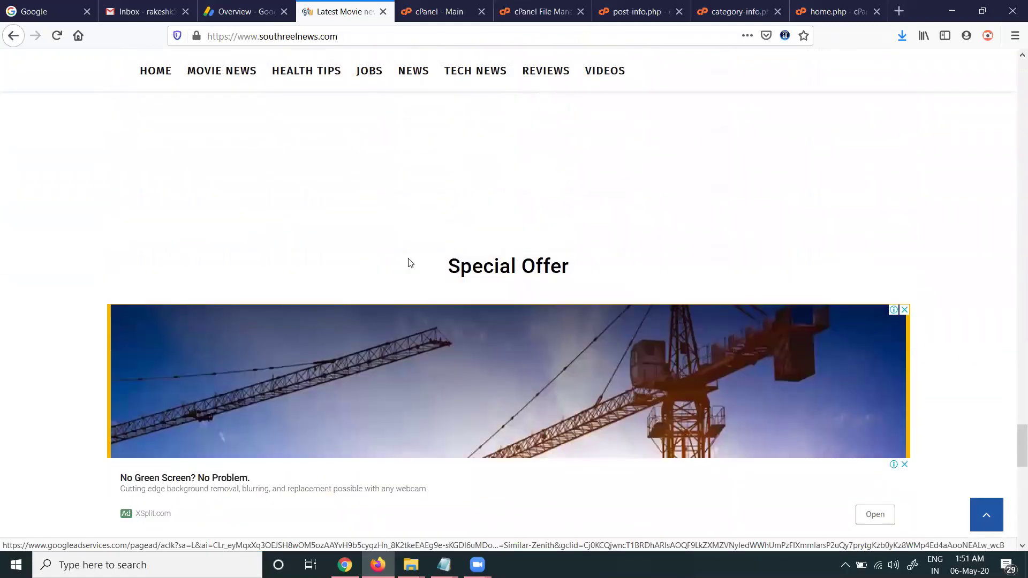
scroll(453, 275, "down", 4)
scroll(468, 282, "down", 5)
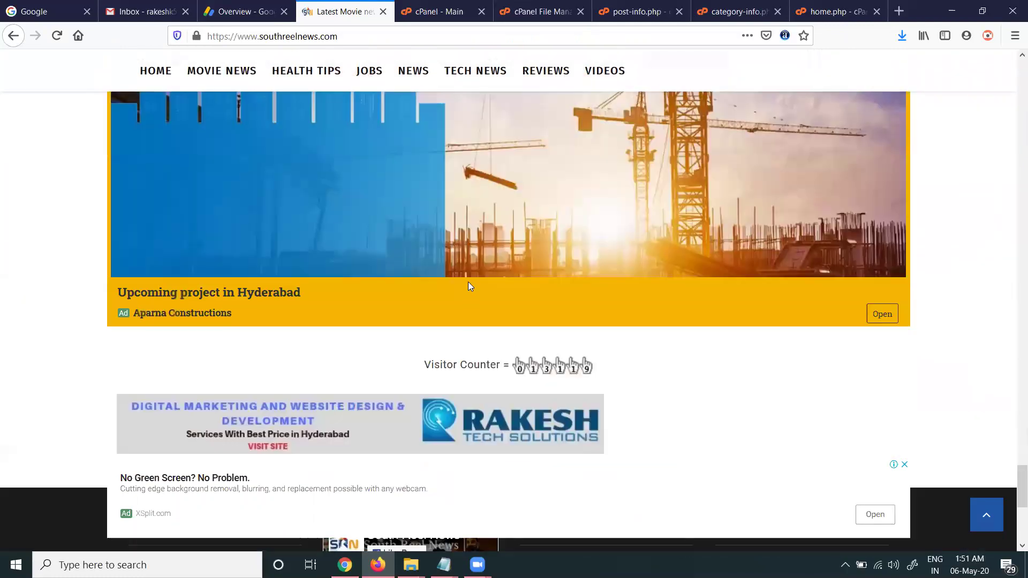
Undo the last two ad code replacements in category-info.php to restore the in-feed code, and save the file
left_click(740, 12)
left_click(921, 70)
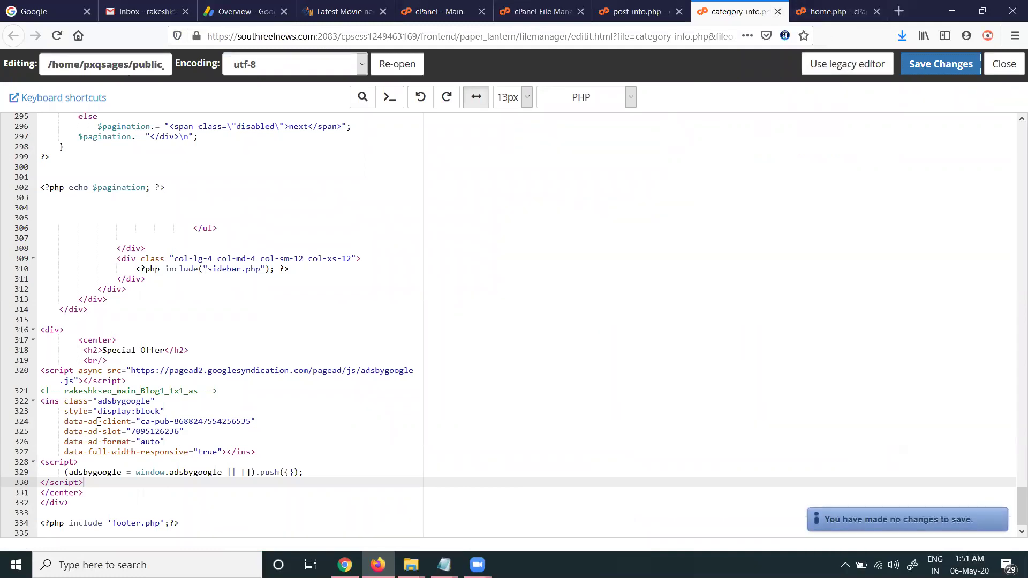
left_click(92, 483)
key("ctrl+z")
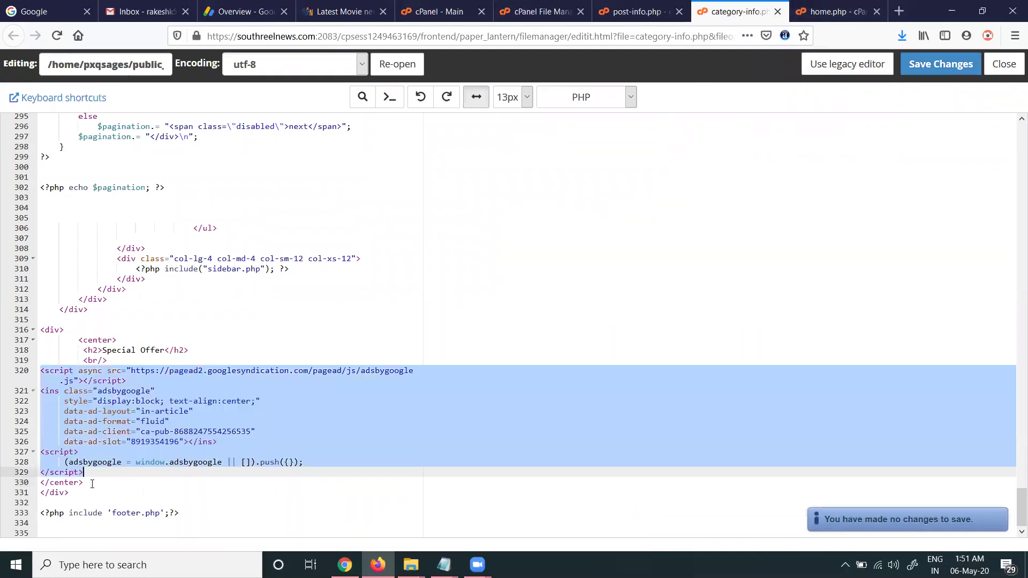
key("ctrl+z")
left_click(911, 71)
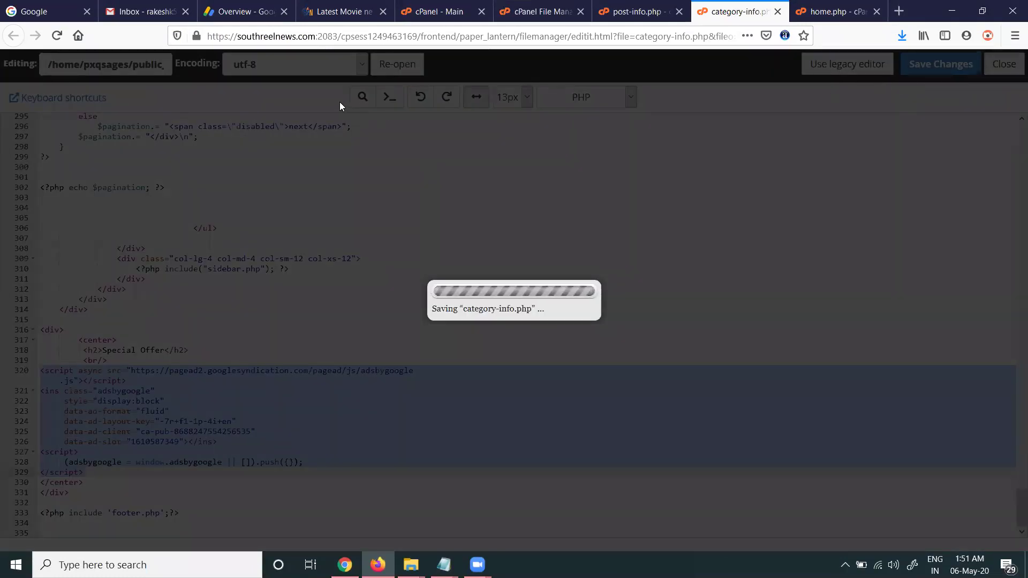
Replace the in-feed ad code on lines 303 to 312 of home.php with the copied Display ad code, save, and reload the home page
left_click(238, 11)
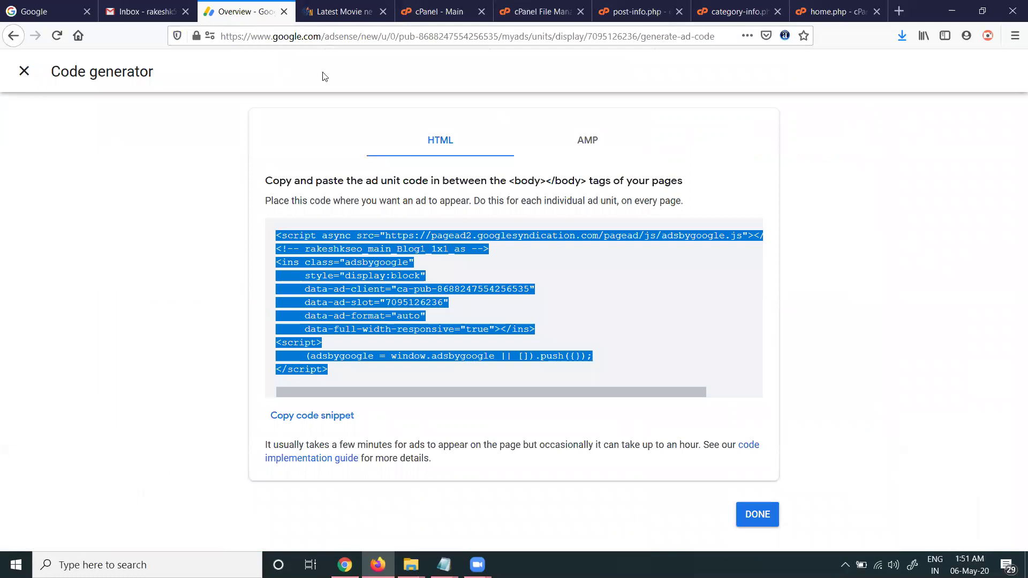
left_click(841, 11)
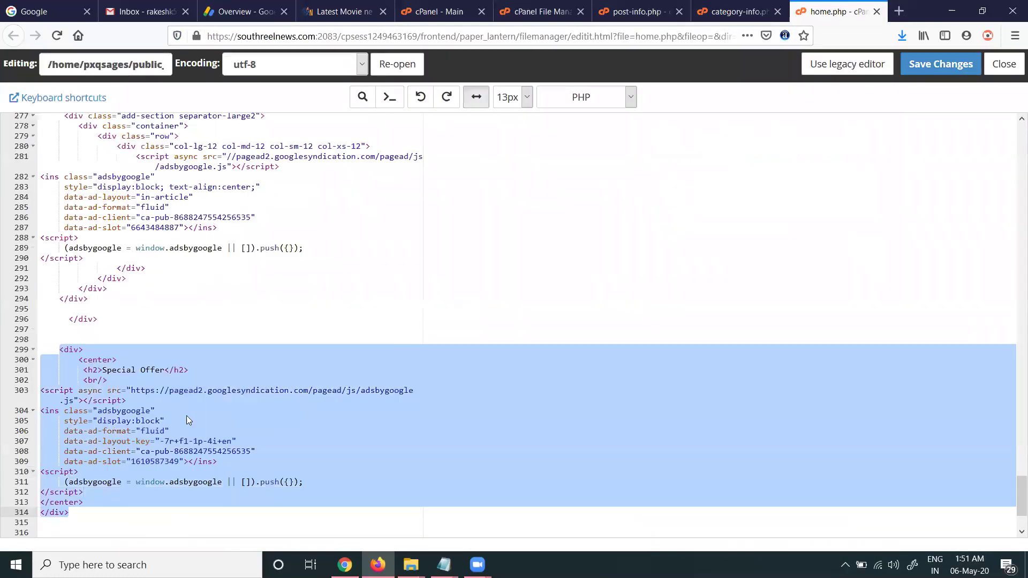
left_click(87, 494)
left_click_drag(86, 489, 45, 389)
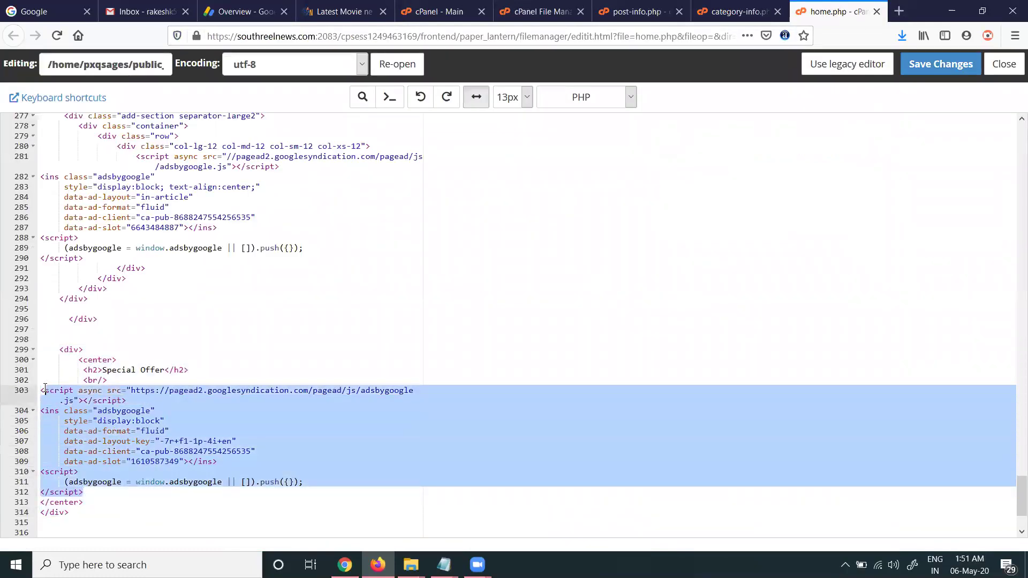
key("ctrl+v")
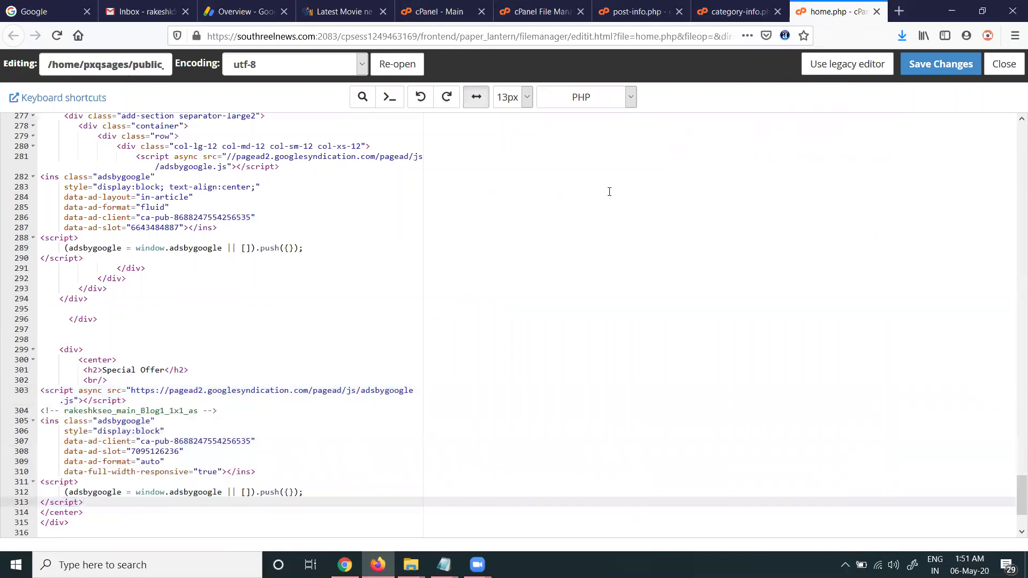
left_click(926, 68)
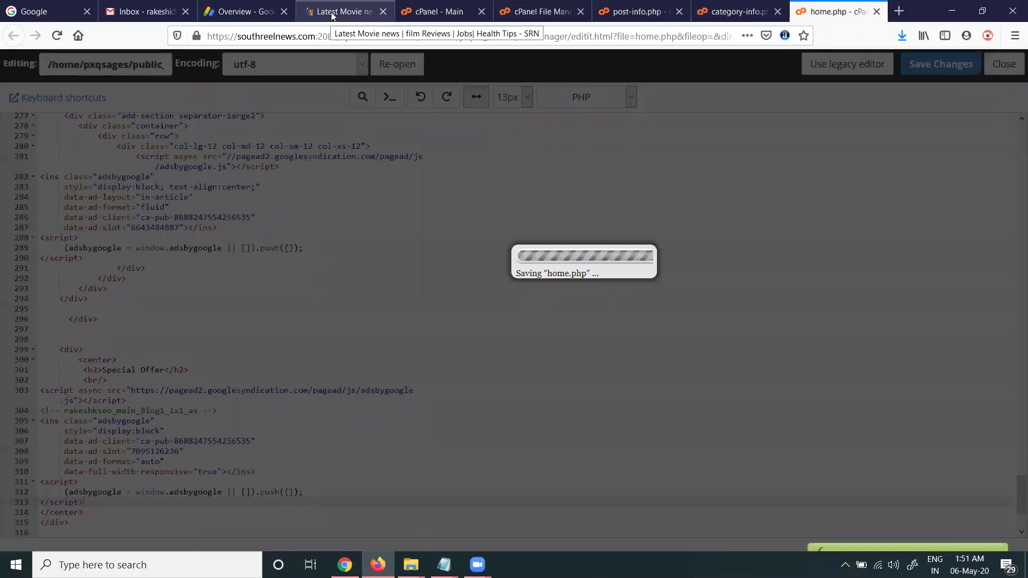
left_click(331, 13)
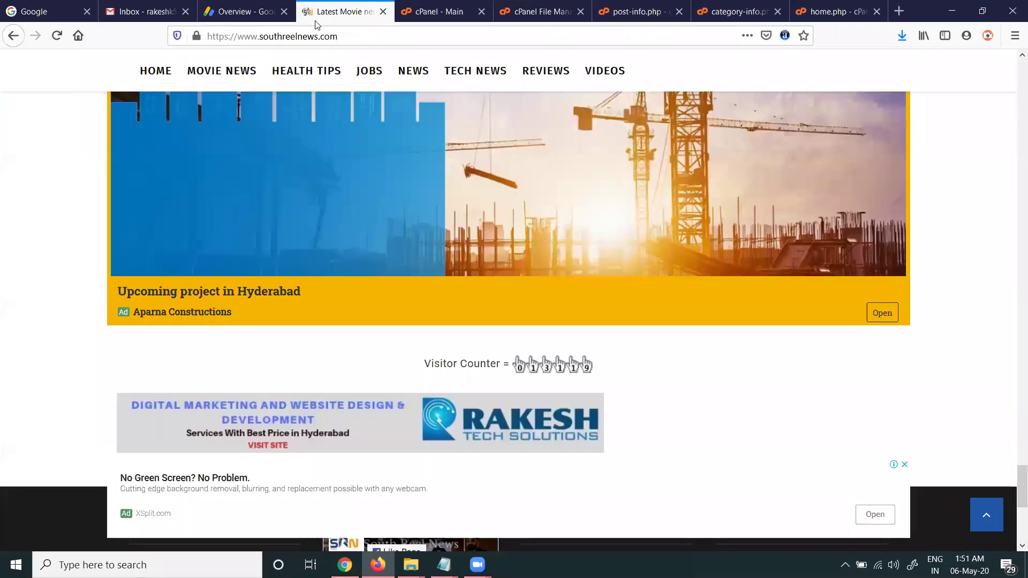
left_click(55, 35)
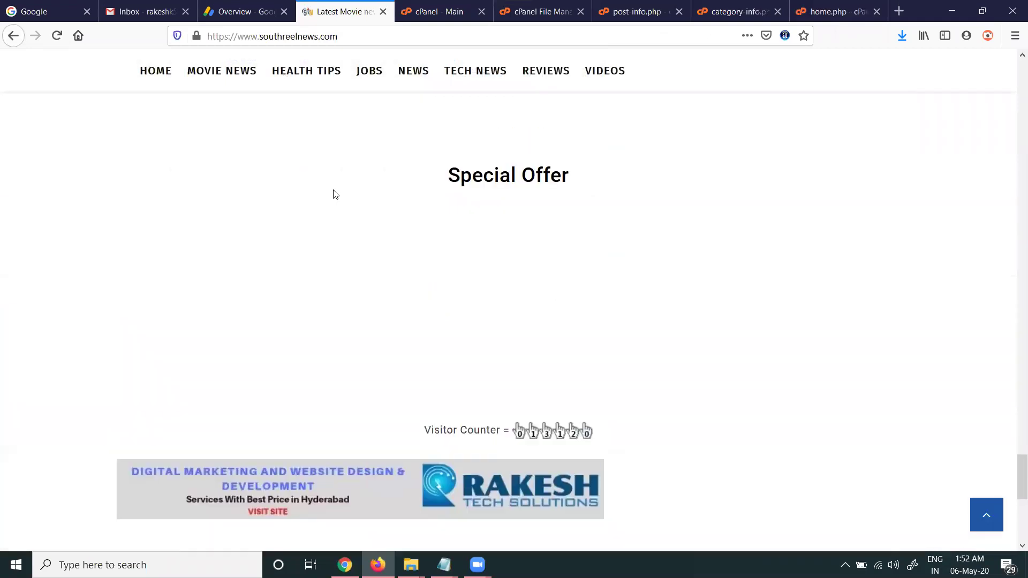
left_click(56, 36)
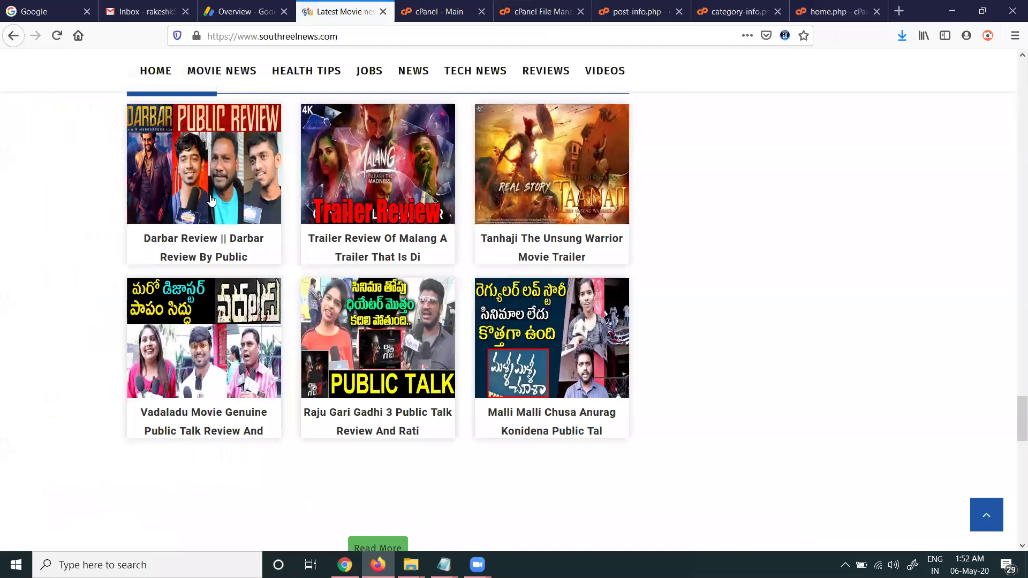
scroll(332, 313, "down", 5)
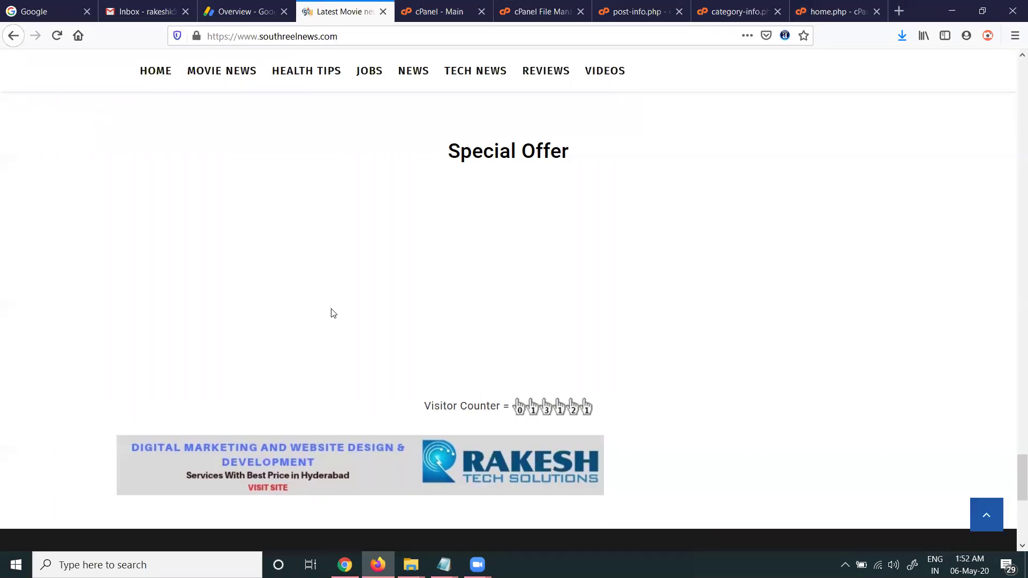
Filter the existing AdSense ad units to In-article only and copy the code of the "articles latest ads" unit
left_click(241, 11)
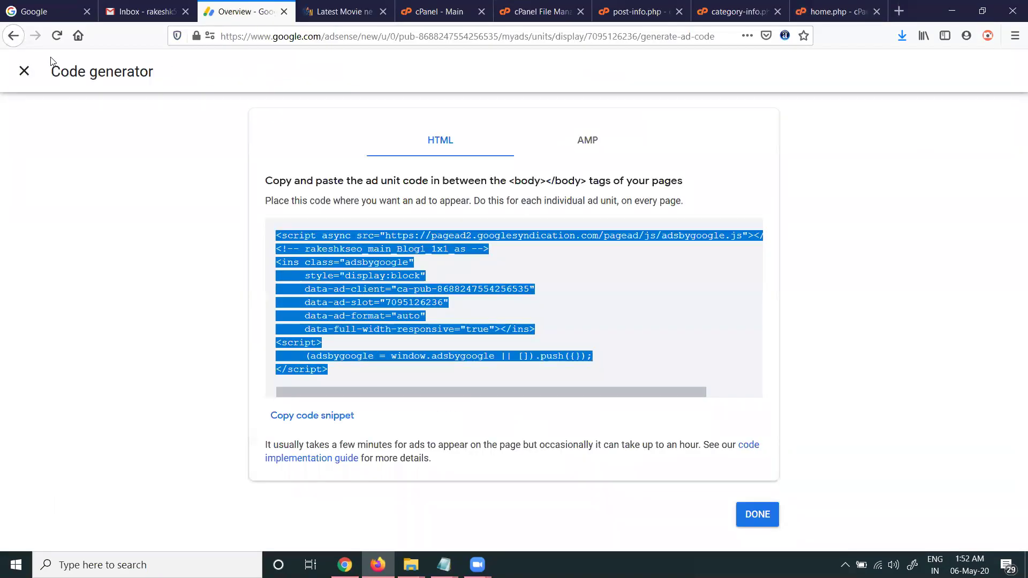
left_click(24, 71)
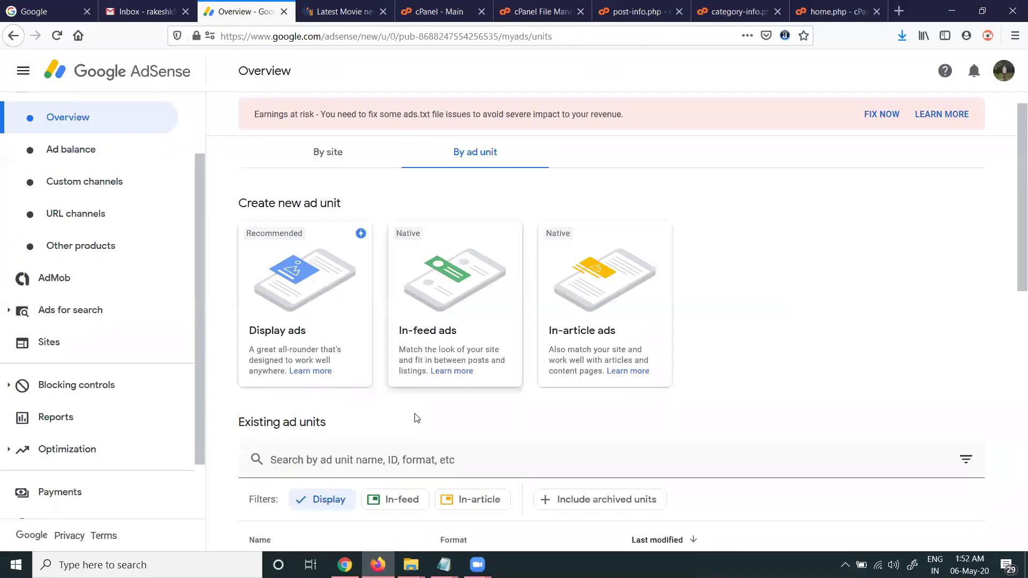
scroll(412, 416, "down", 2)
left_click(474, 365)
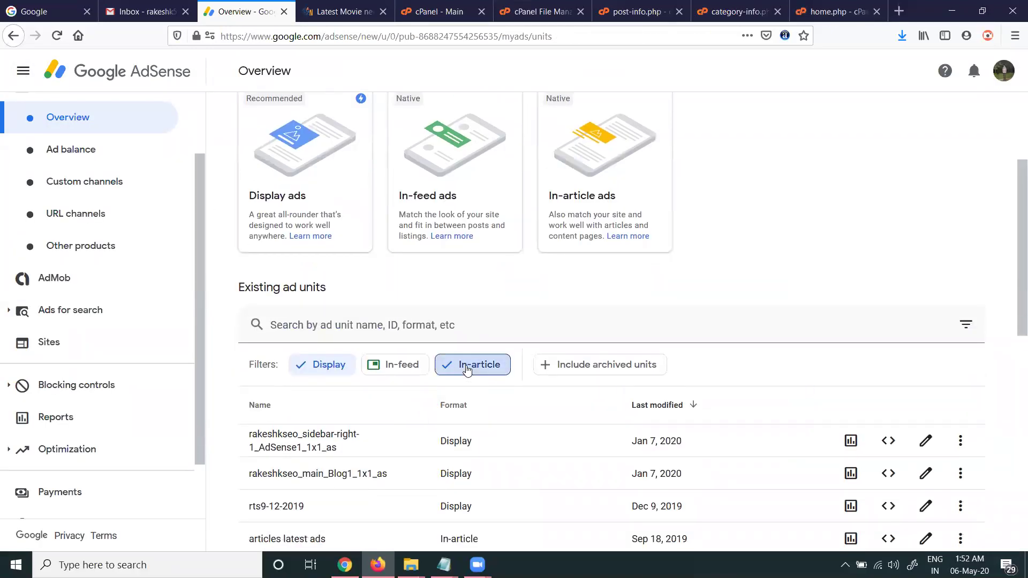
left_click(344, 364)
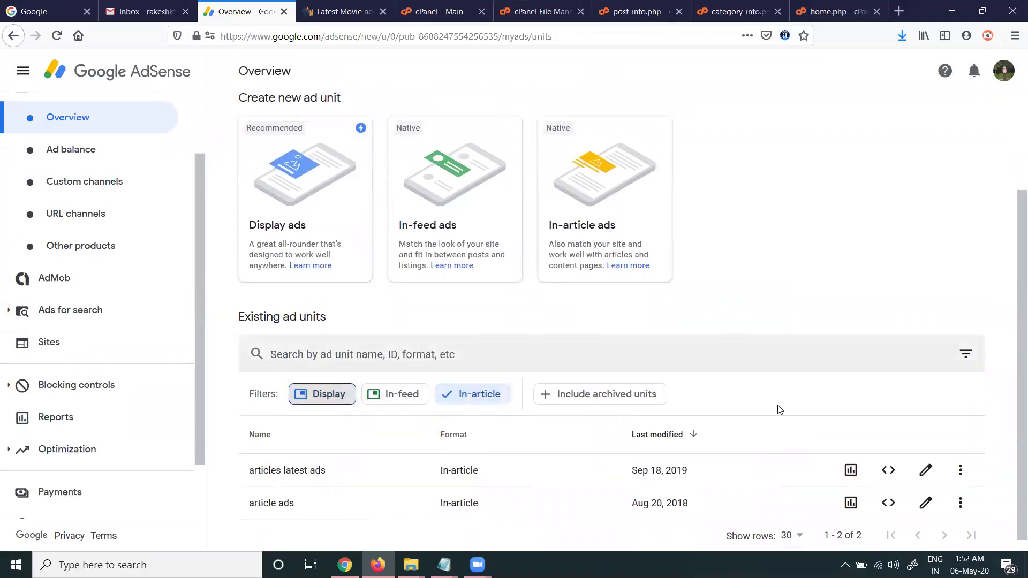
left_click(888, 470)
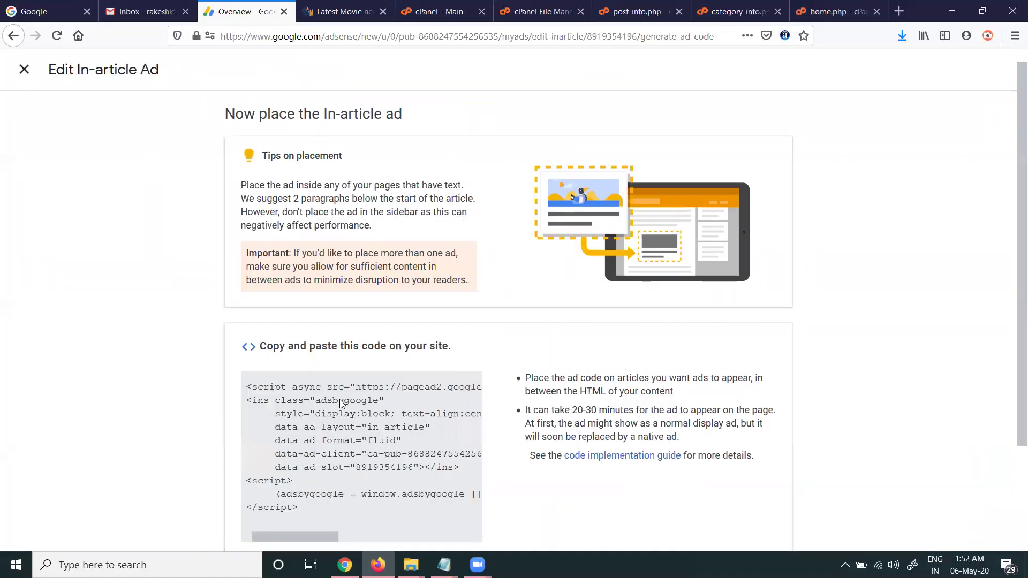
scroll(312, 409, "down", 3)
left_click_drag(304, 388, 246, 273)
key("ctrl+c")
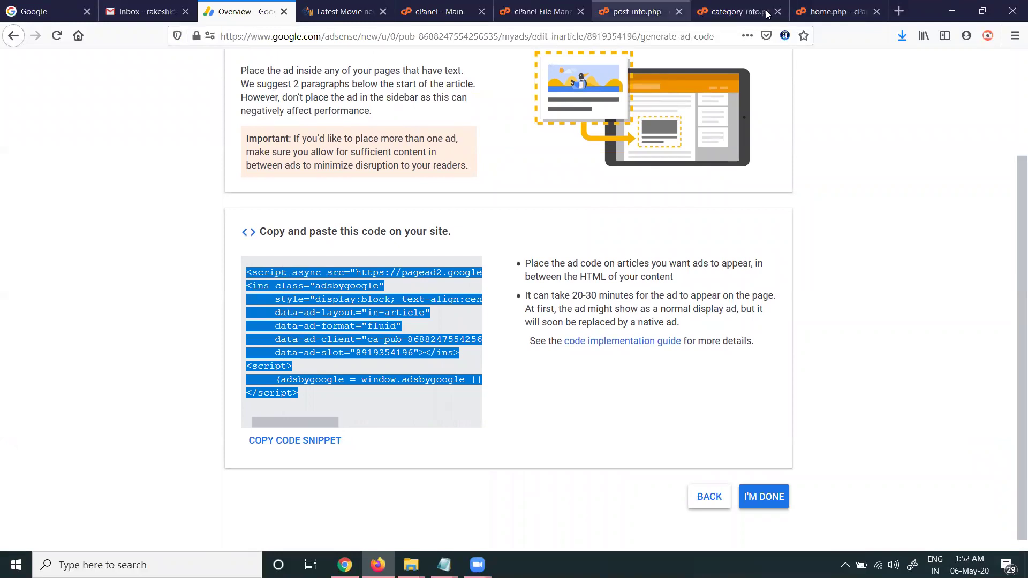
Replace the Display ad code on lines 303 to 313 of home.php with the copied In-article code, save, and reload the home page
left_click(830, 12)
left_click_drag(93, 504, 42, 395)
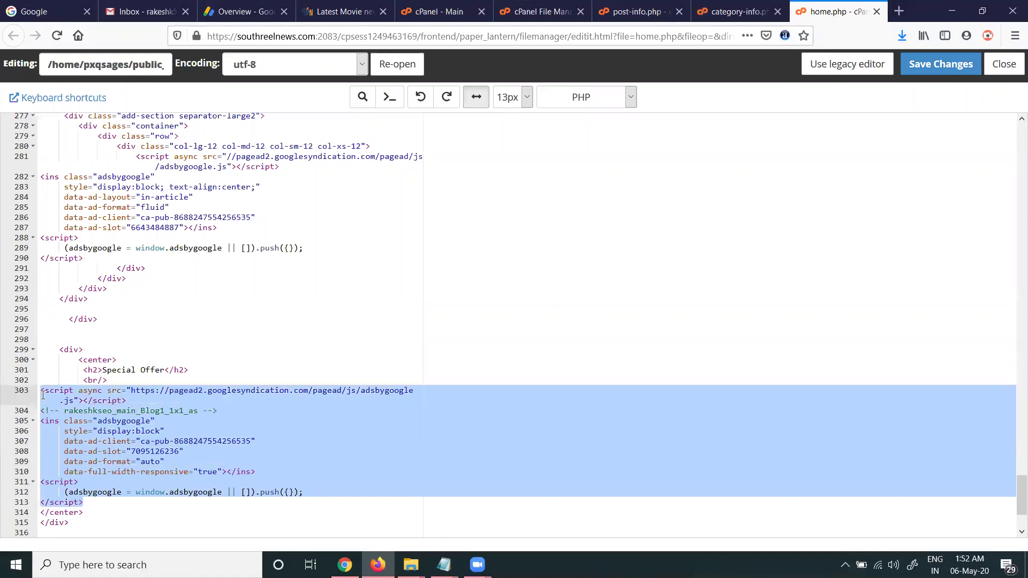
key("ctrl+v")
left_click(941, 63)
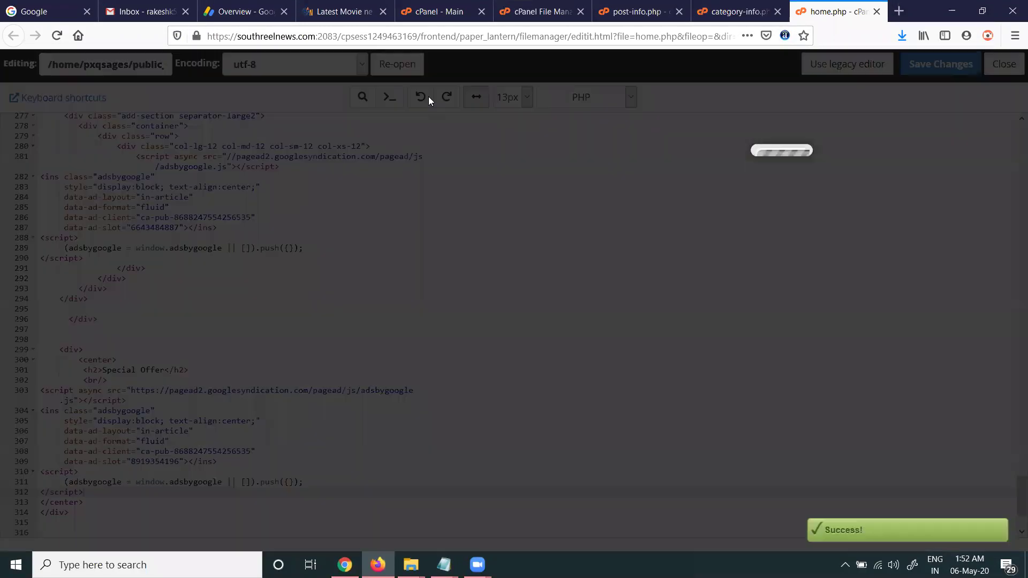
left_click(345, 12)
left_click(52, 37)
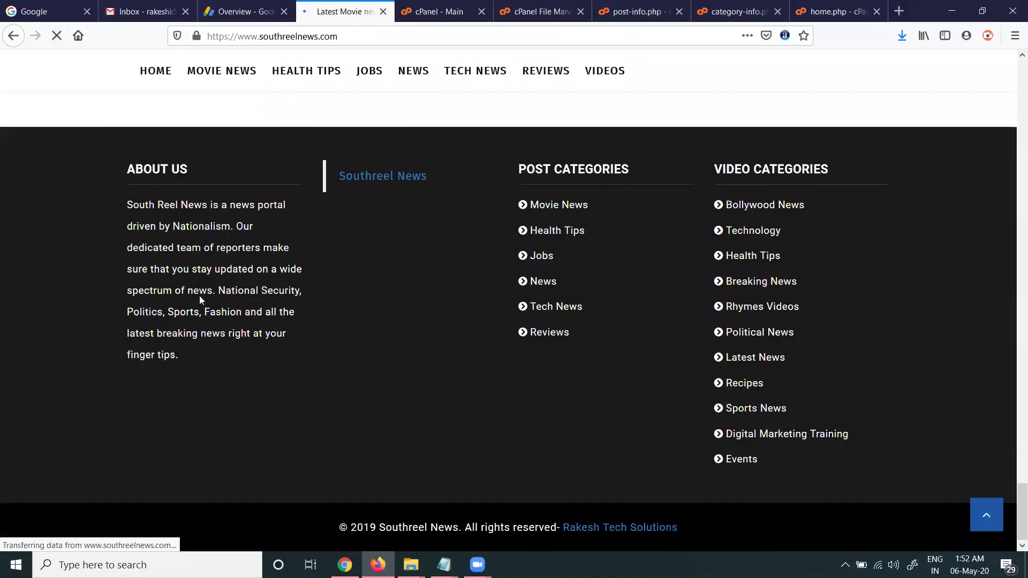
scroll(213, 315, "down", 12)
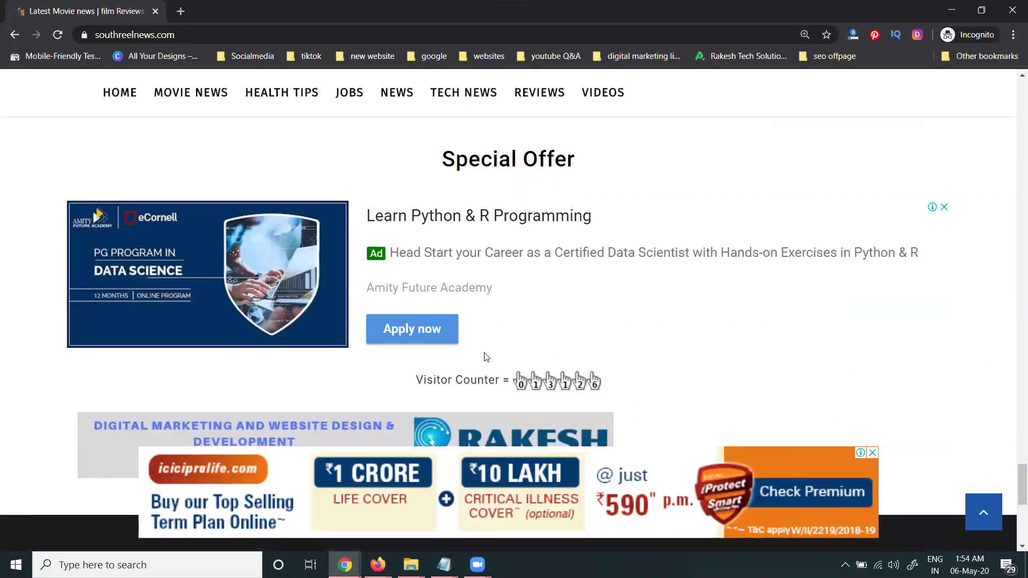
Switch back to Firefox and close the In-article ad code page in AdSense to return to the ad units overview
left_click(377, 563)
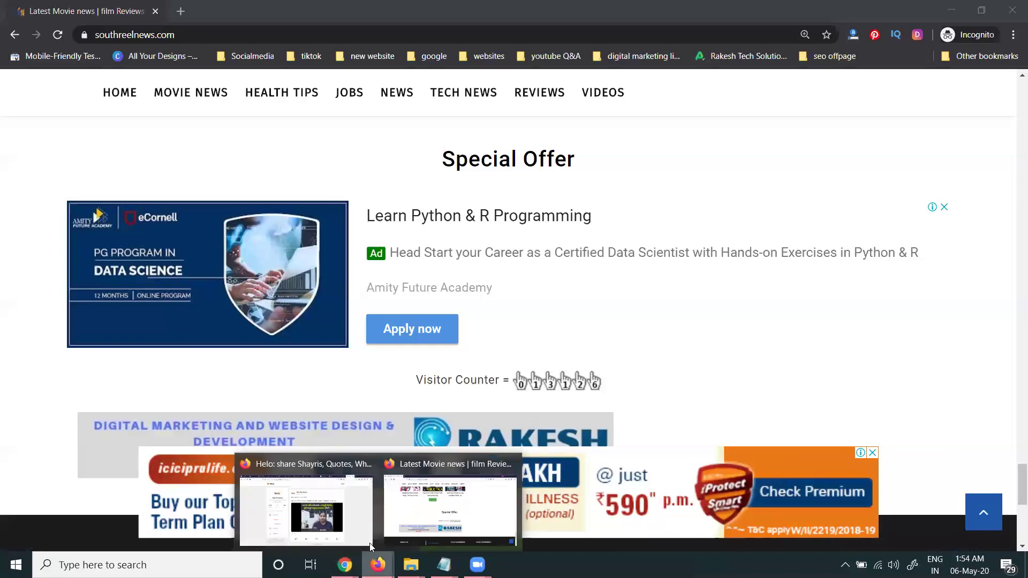
left_click(352, 521)
left_click(172, 11)
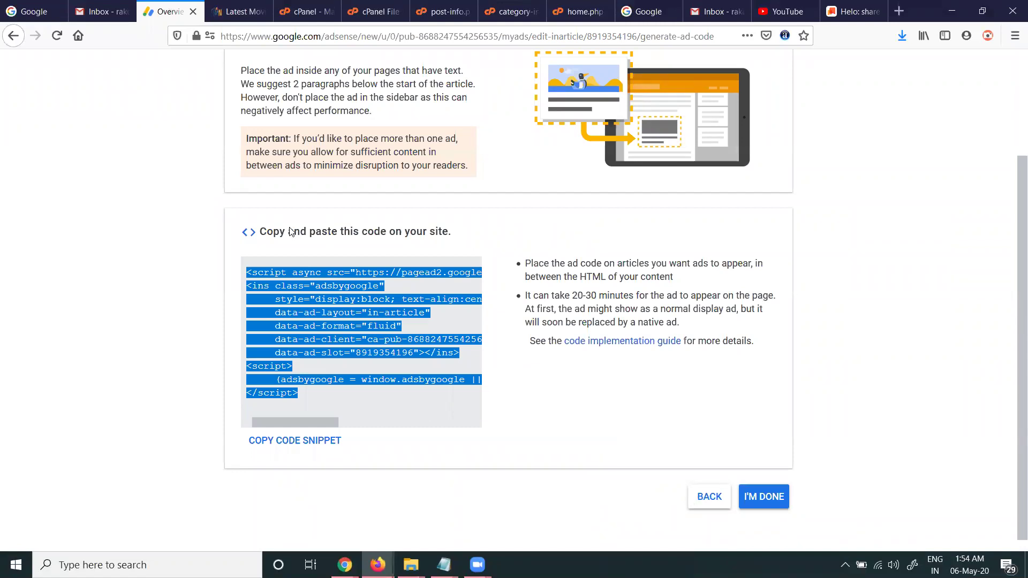
scroll(290, 231, "up", 3)
left_click(26, 73)
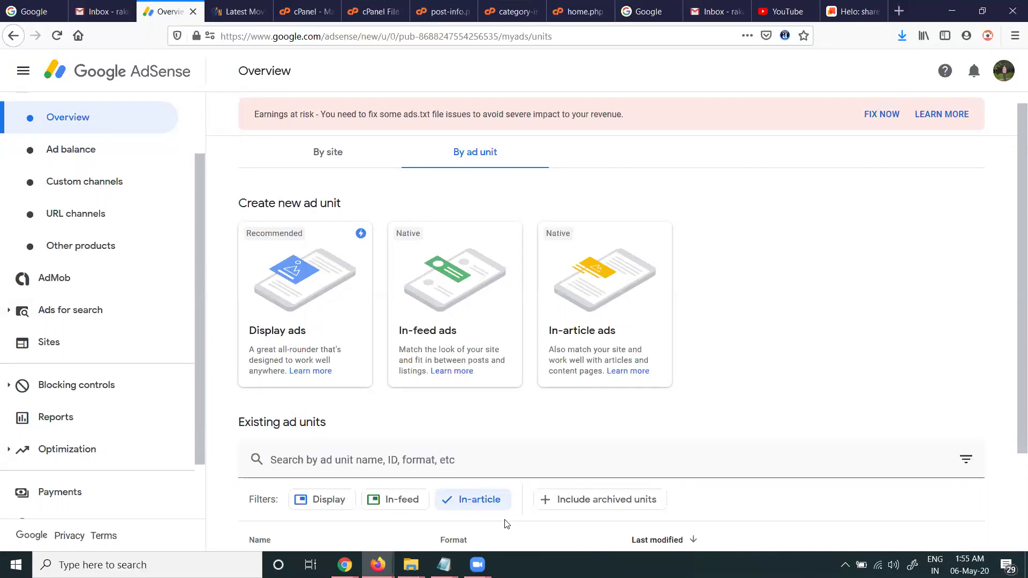
In the Notepad snippet, add the placeholder line "google adsense code" below the <br/> tag, then return to AdSense's existing ad units
key("alt+Tab")
left_click(270, 150)
key("Return")
key("Return")
type("g")
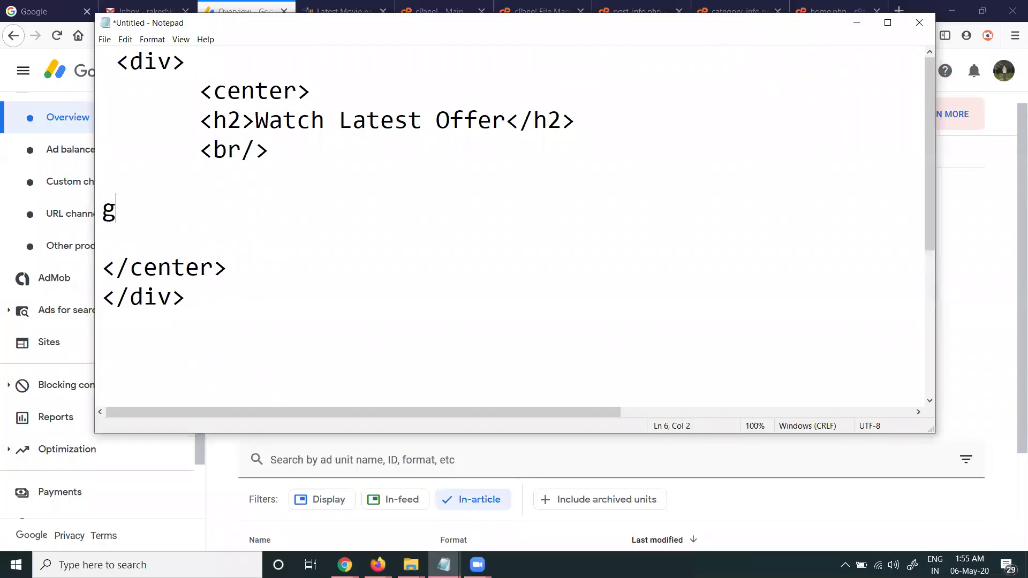
type("oogle adsense code")
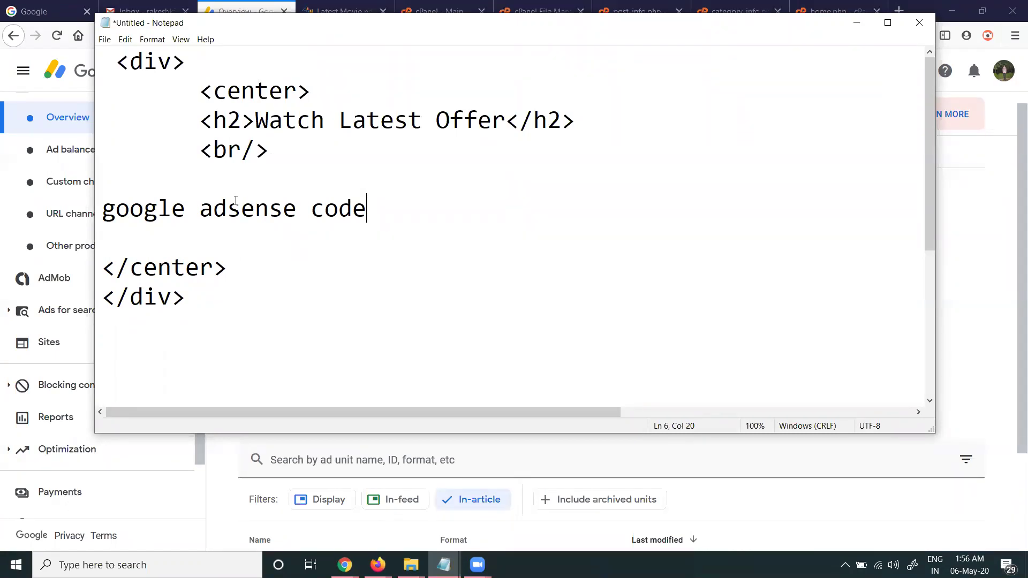
left_click(857, 23)
scroll(359, 272, "down", 2)
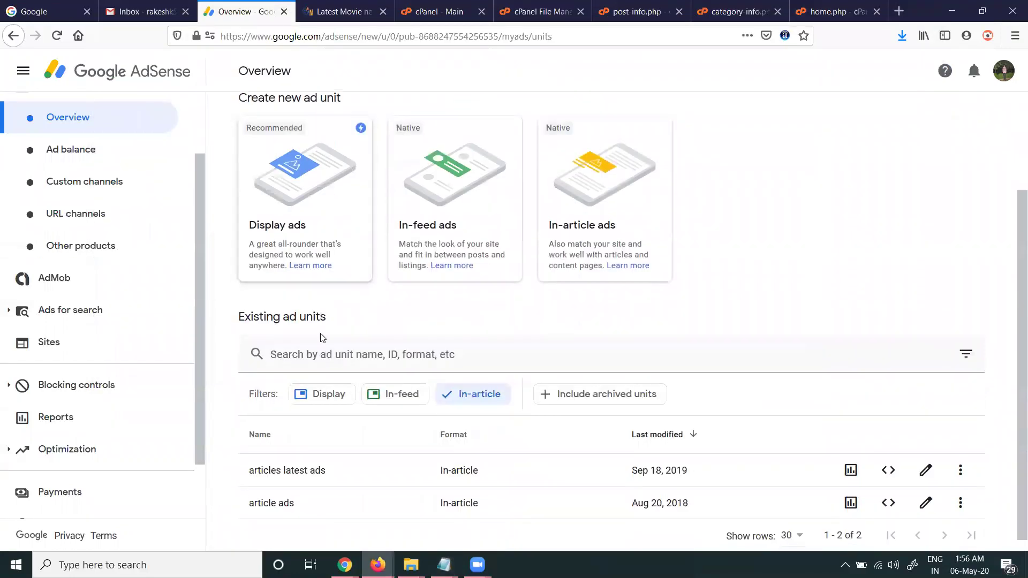